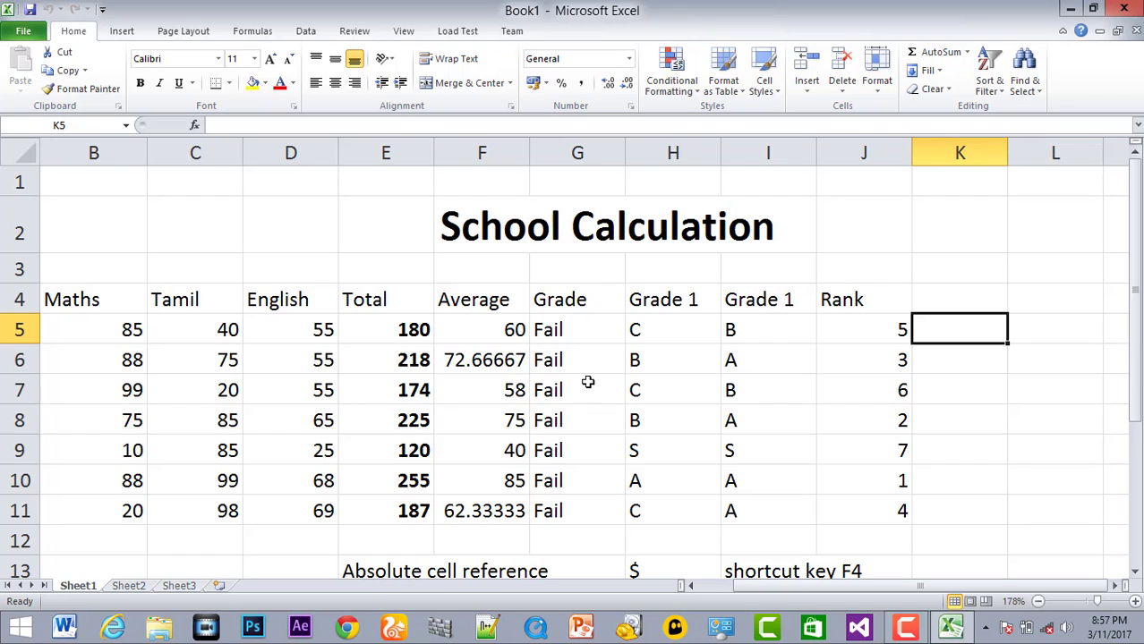
- Delete the absolute cell reference notes in row 13, from column E to column J
{"action": "scroll", "coordinate": [768, 419], "scroll_direction": "down", "scroll_amount": 1}
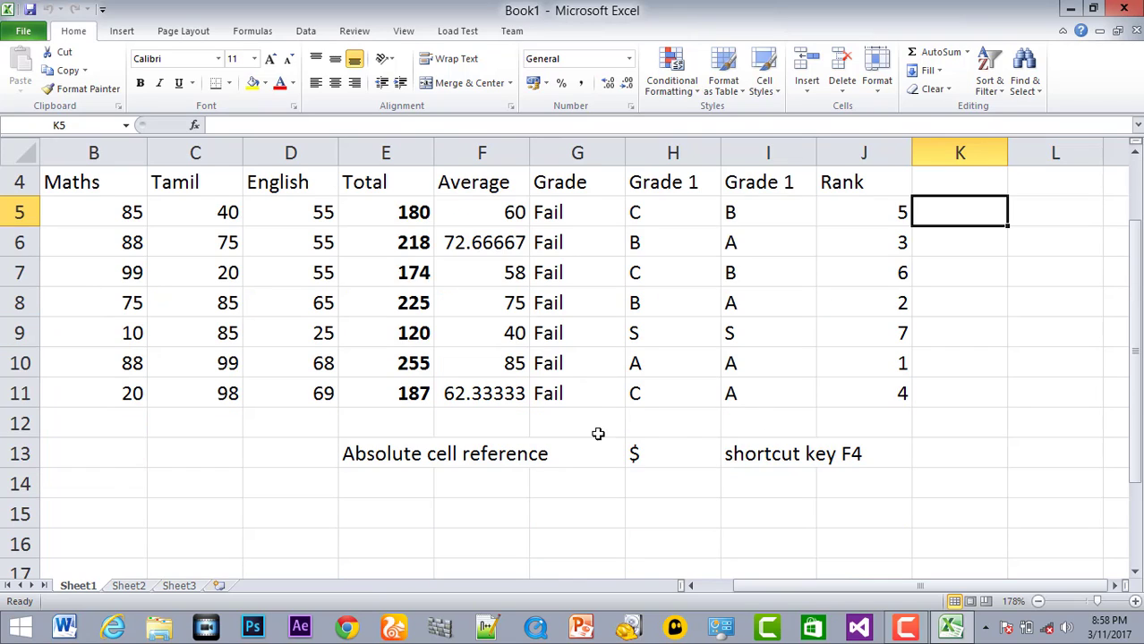
{"action": "left_click", "coordinate": [359, 453]}
{"action": "left_click_drag", "start_coordinate": [359, 454], "coordinate": [867, 456]}
{"action": "key", "text": "Delete"}
{"action": "scroll", "coordinate": [864, 456], "scroll_direction": "up", "scroll_amount": 1}
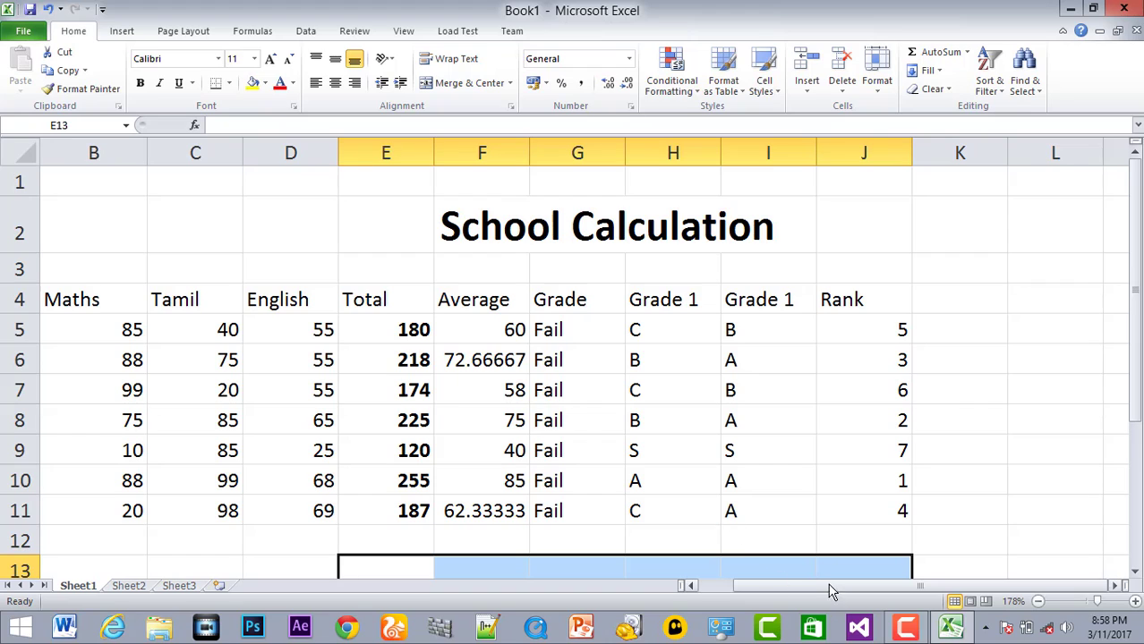
{"action": "left_click_drag", "start_coordinate": [806, 587], "coordinate": [763, 591]}
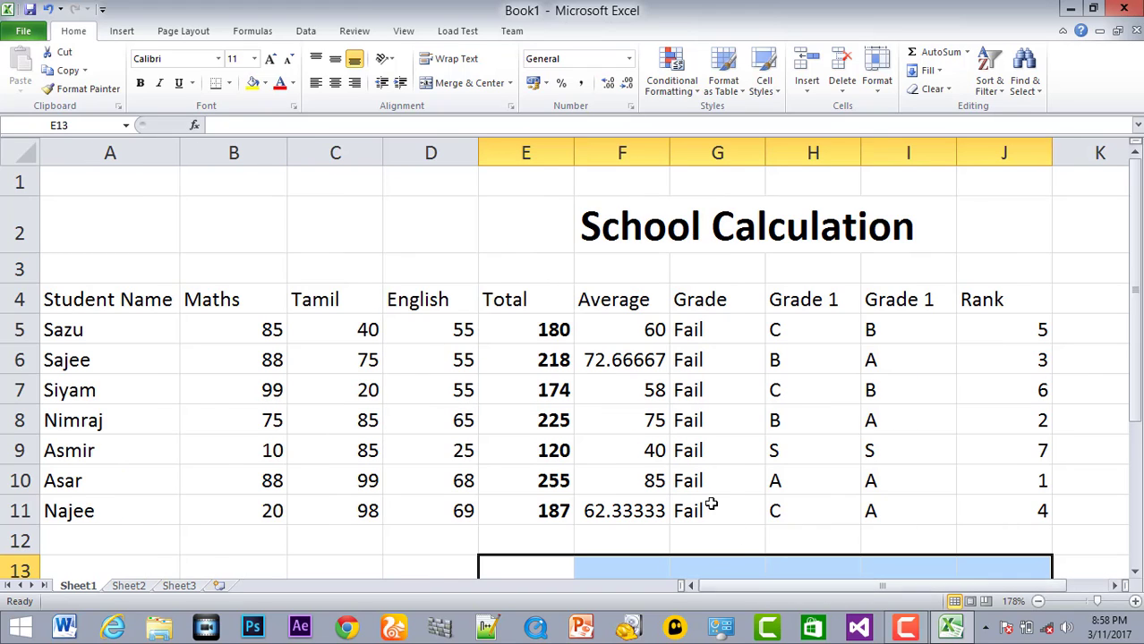
{"action": "left_click", "coordinate": [421, 549]}
{"action": "left_click", "coordinate": [313, 566]}
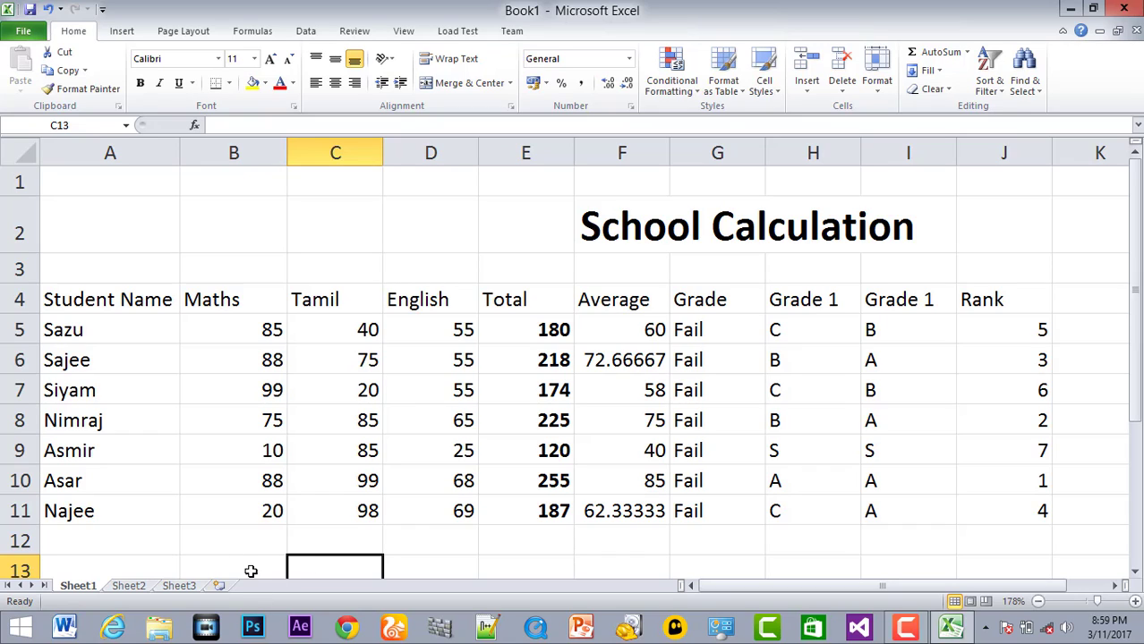
- Make the table's header row bold, from Student Name to Rank (A4:J4)
{"action": "left_click", "coordinate": [206, 562]}
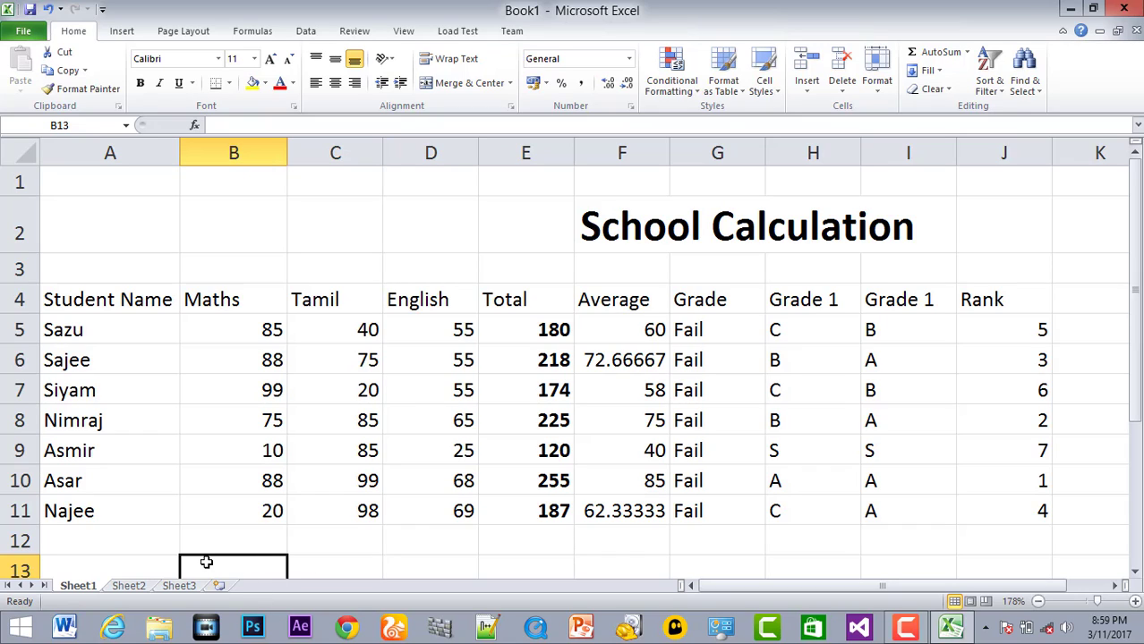
{"action": "left_click", "coordinate": [209, 292]}
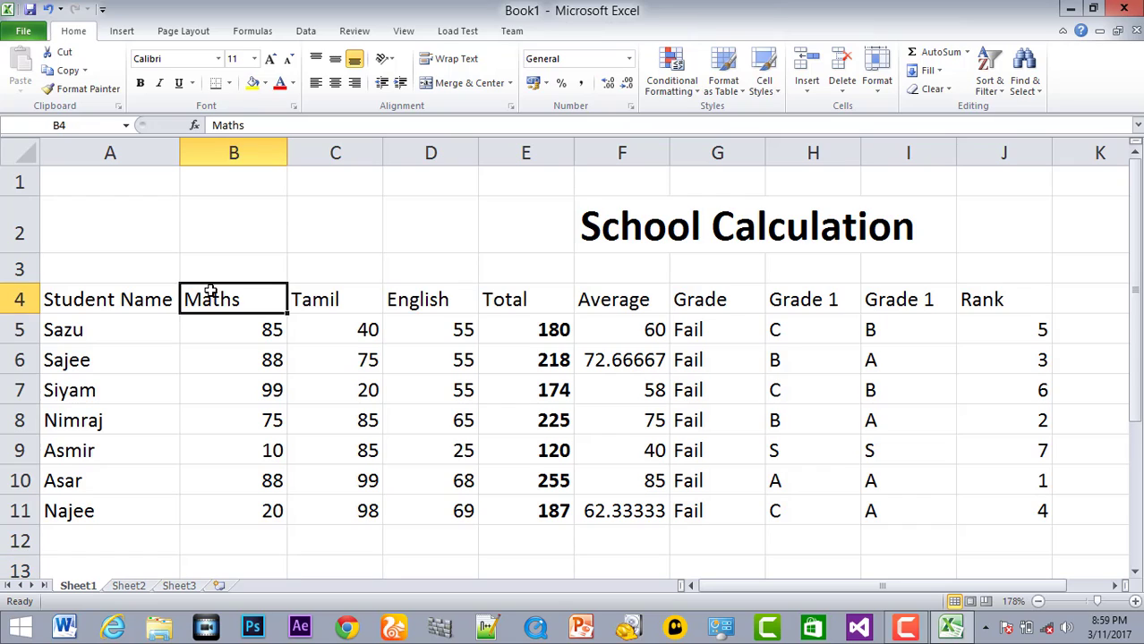
{"action": "left_click_drag", "start_coordinate": [97, 296], "coordinate": [1003, 298]}
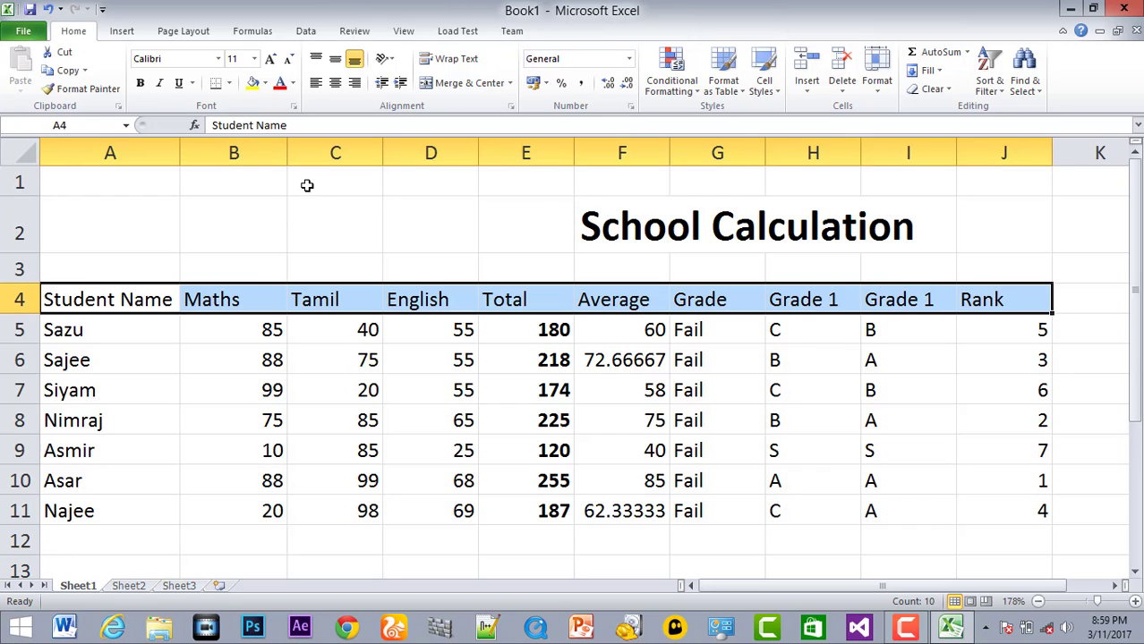
{"action": "left_click", "coordinate": [139, 83]}
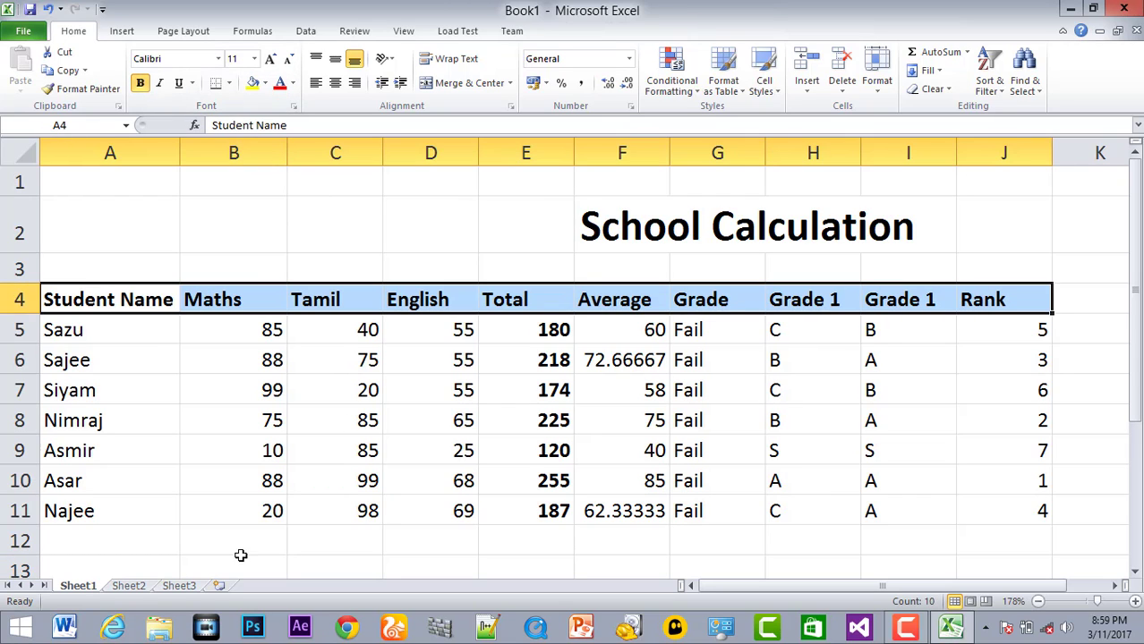
{"action": "left_click", "coordinate": [81, 564]}
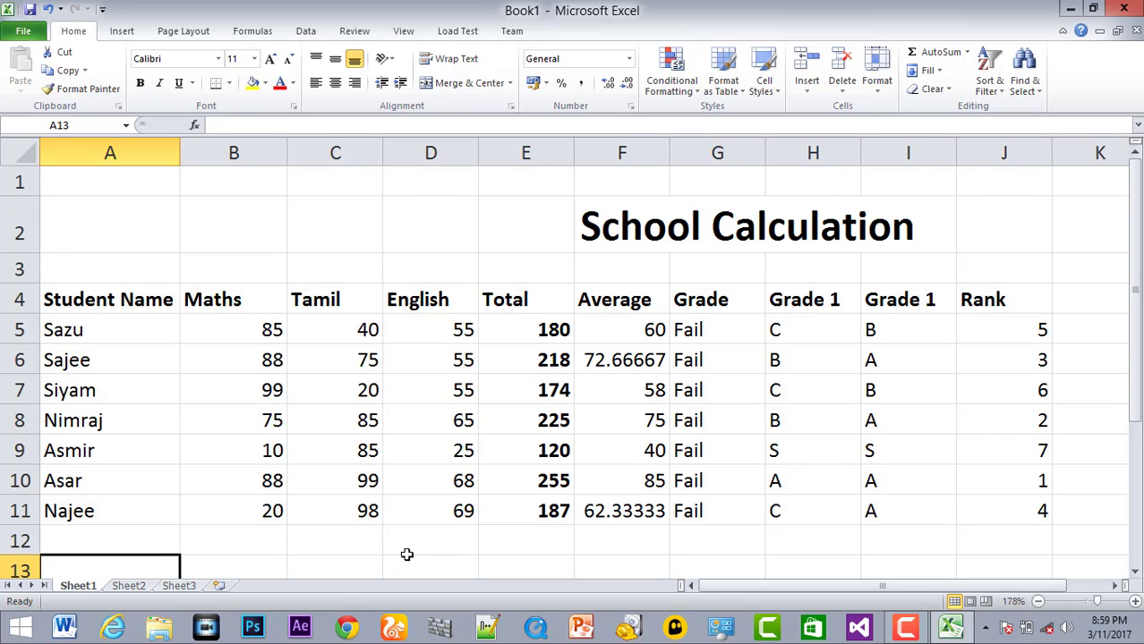
- Delete the empty first row above the School Calculation title
{"action": "scroll", "coordinate": [406, 555], "scroll_direction": "down", "scroll_amount": 1}
{"action": "scroll", "coordinate": [404, 542], "scroll_direction": "up", "scroll_amount": 1}
{"action": "right_click", "coordinate": [16, 182]}
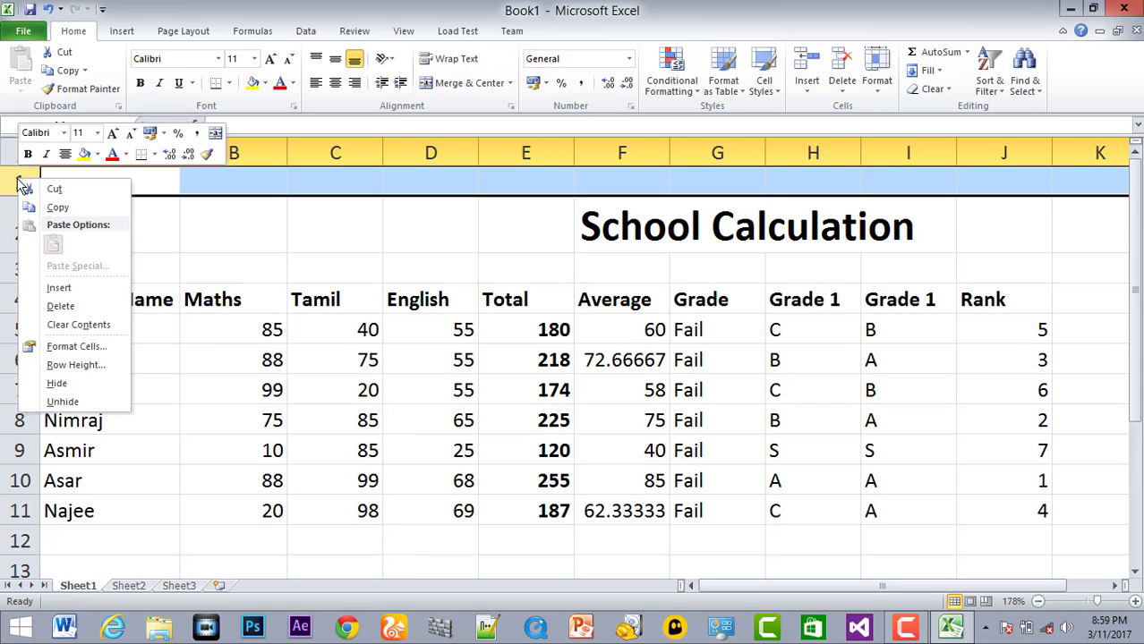
{"action": "left_click", "coordinate": [70, 306]}
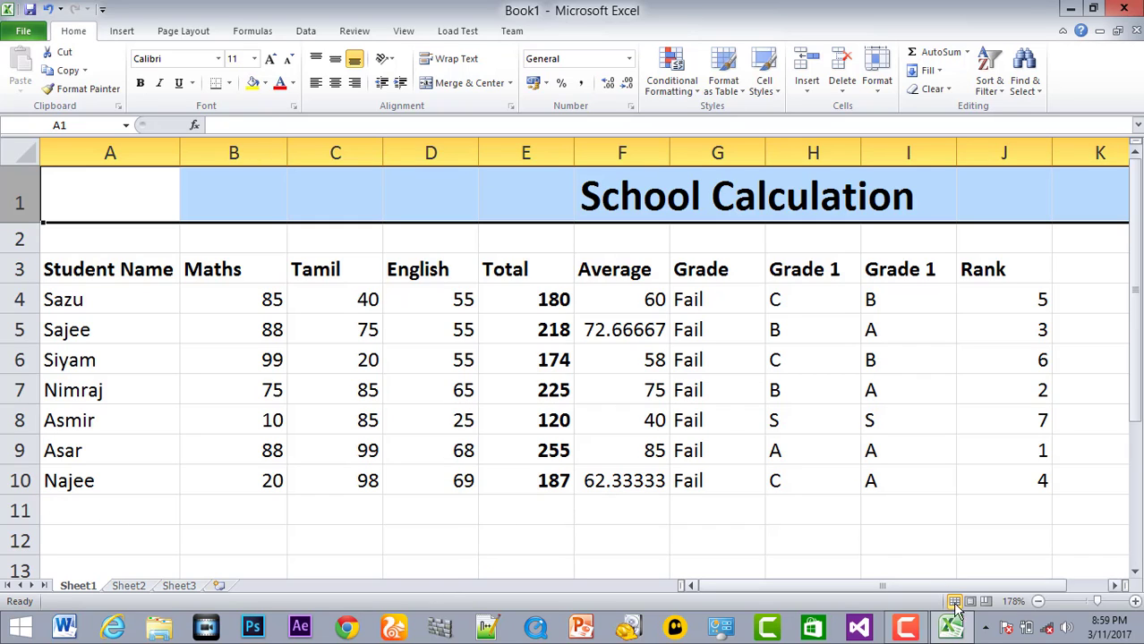
{"action": "left_click", "coordinate": [1096, 601]}
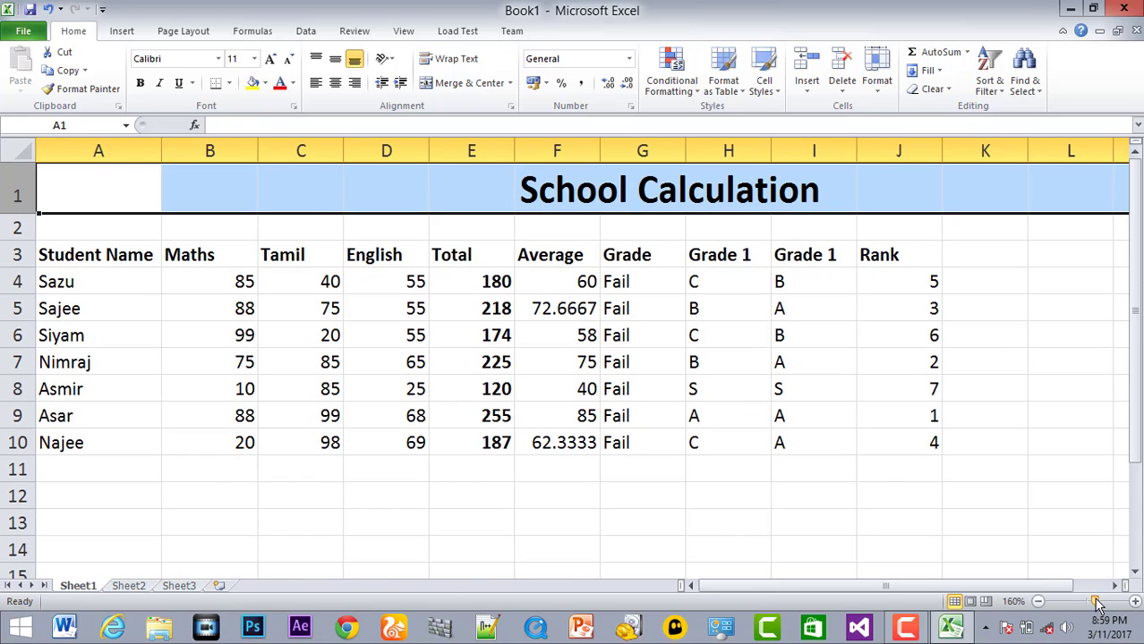
{"action": "left_click", "coordinate": [198, 489]}
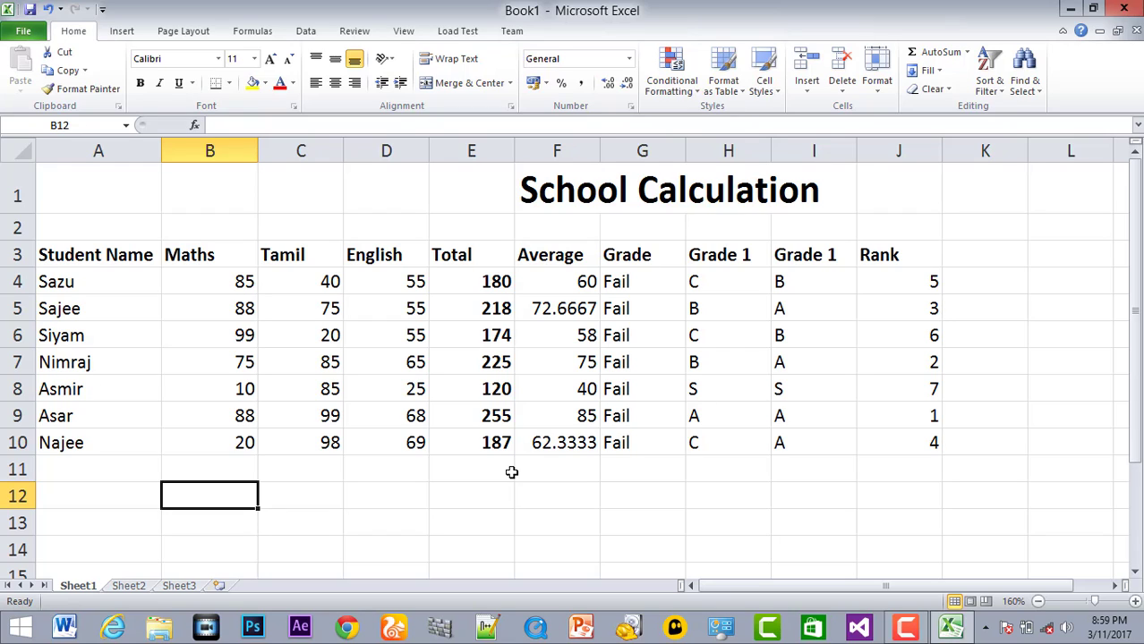
{"action": "type", "text": "="}
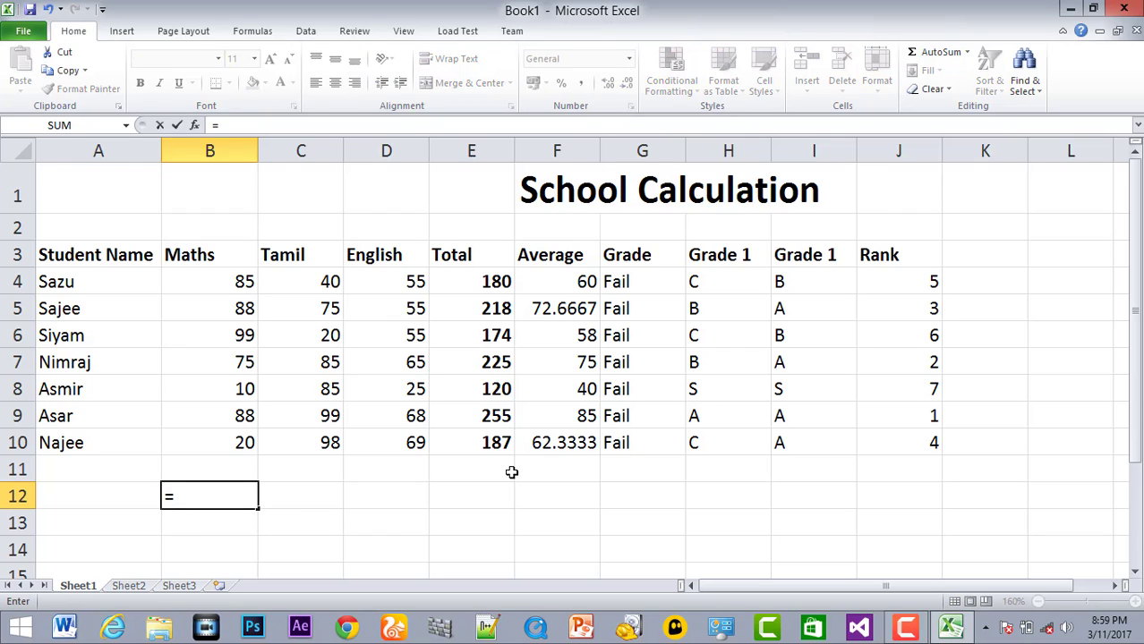
{"action": "key", "text": "BackSpace"}
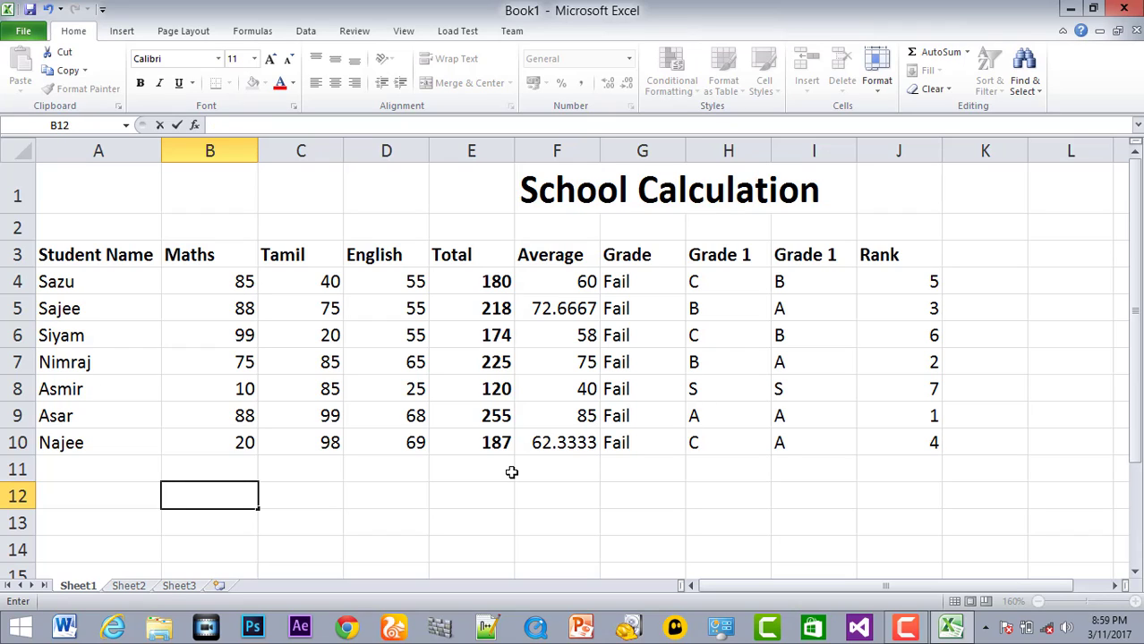
{"action": "type", "text": "Ma"}
{"action": "key", "text": "BackSpace"}
{"action": "key", "text": "BackSpace"}
- Enter the label Maximum in cell A12, below the student names
{"action": "key", "text": "Left"}
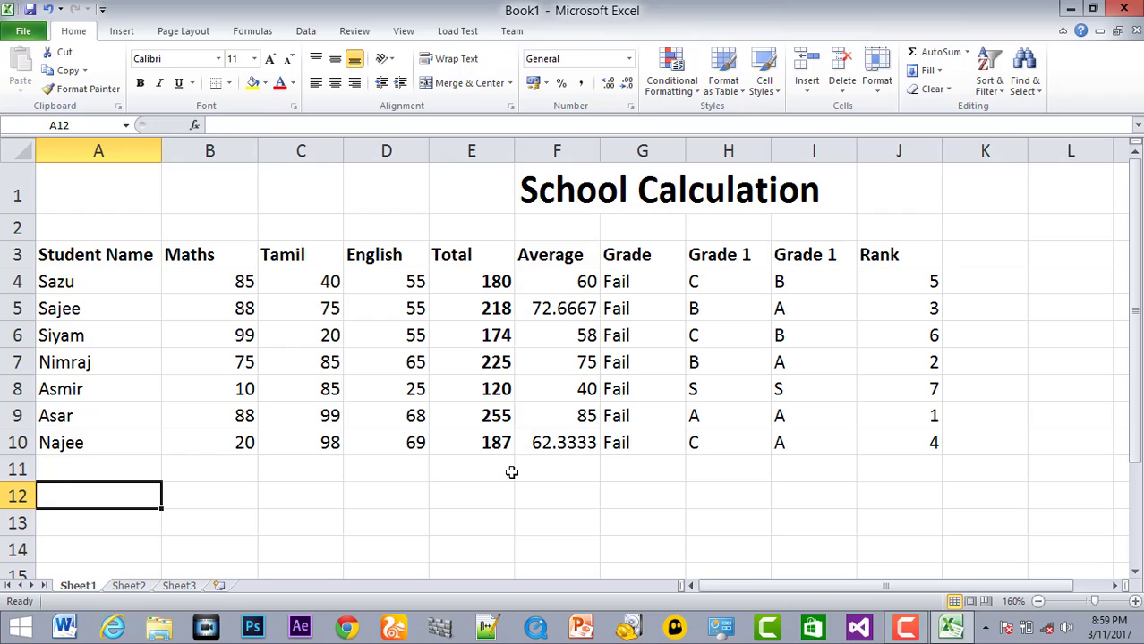
{"action": "type", "text": "Maxim"}
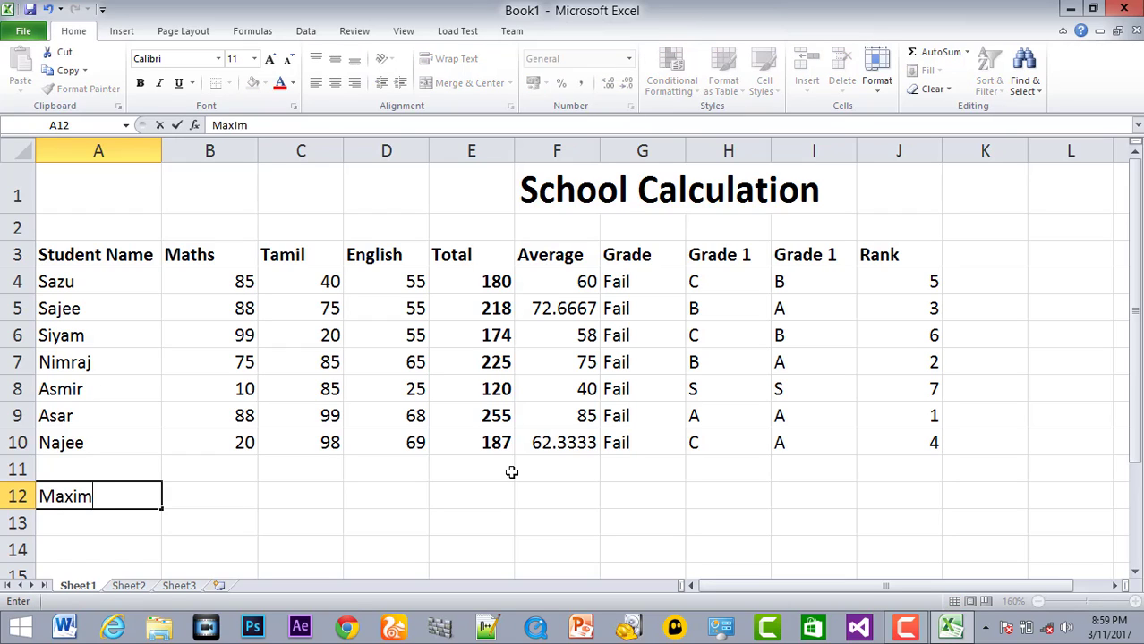
{"action": "type", "text": "um"}
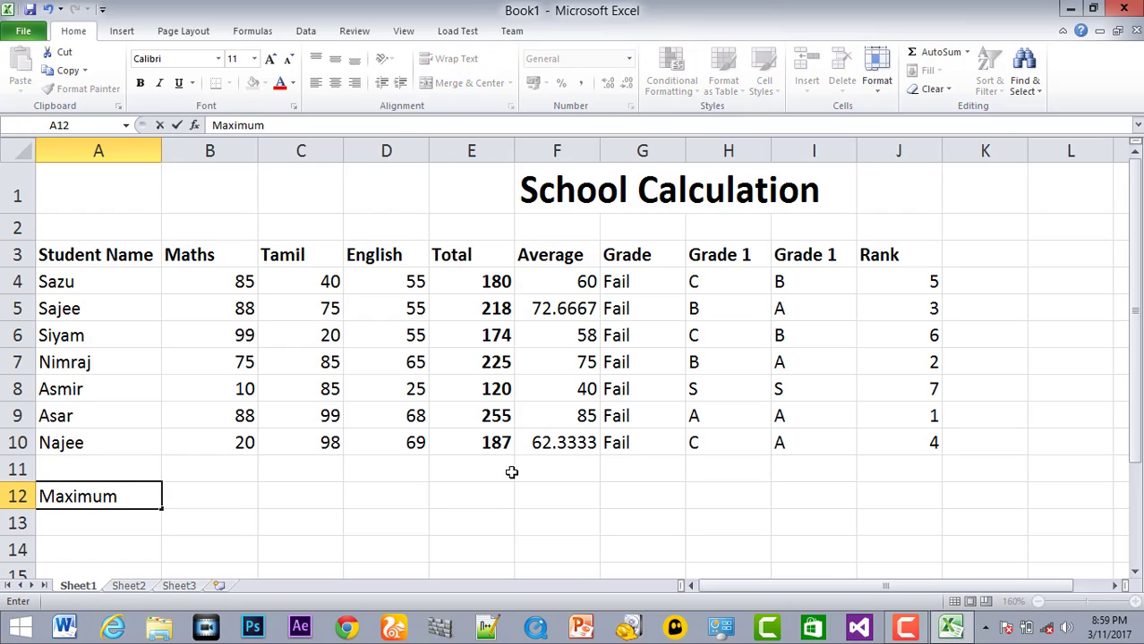
- Calculate the highest Maths mark in cell B12 with the formula =MAX(B4:B10)
{"action": "left_click", "coordinate": [247, 490]}
{"action": "type", "text": "=max"}
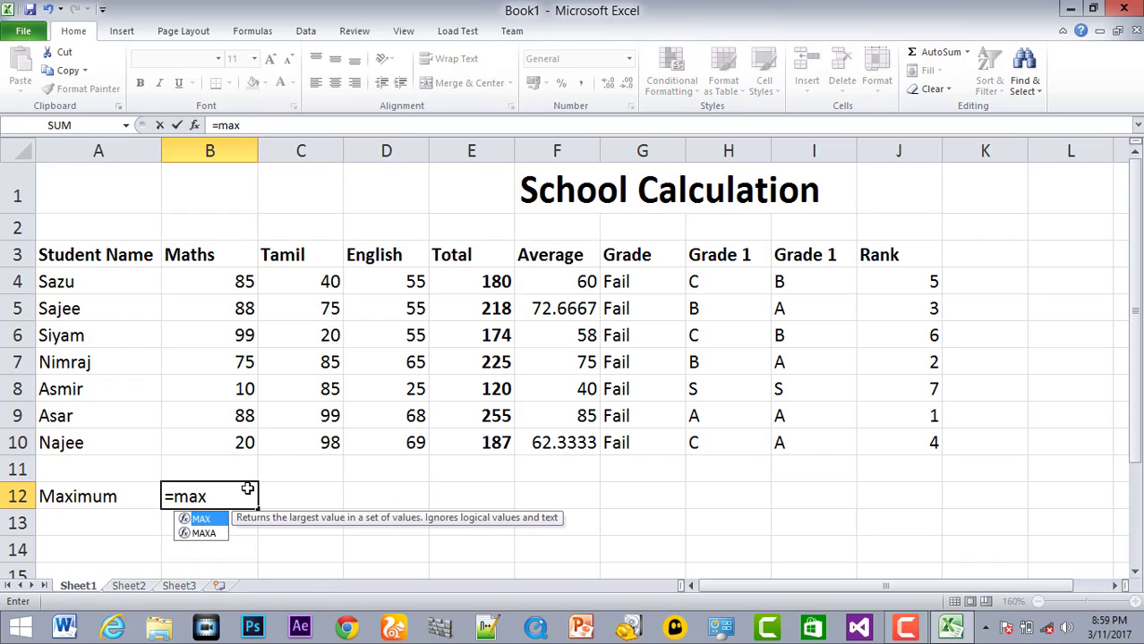
{"action": "double_click", "coordinate": [211, 521]}
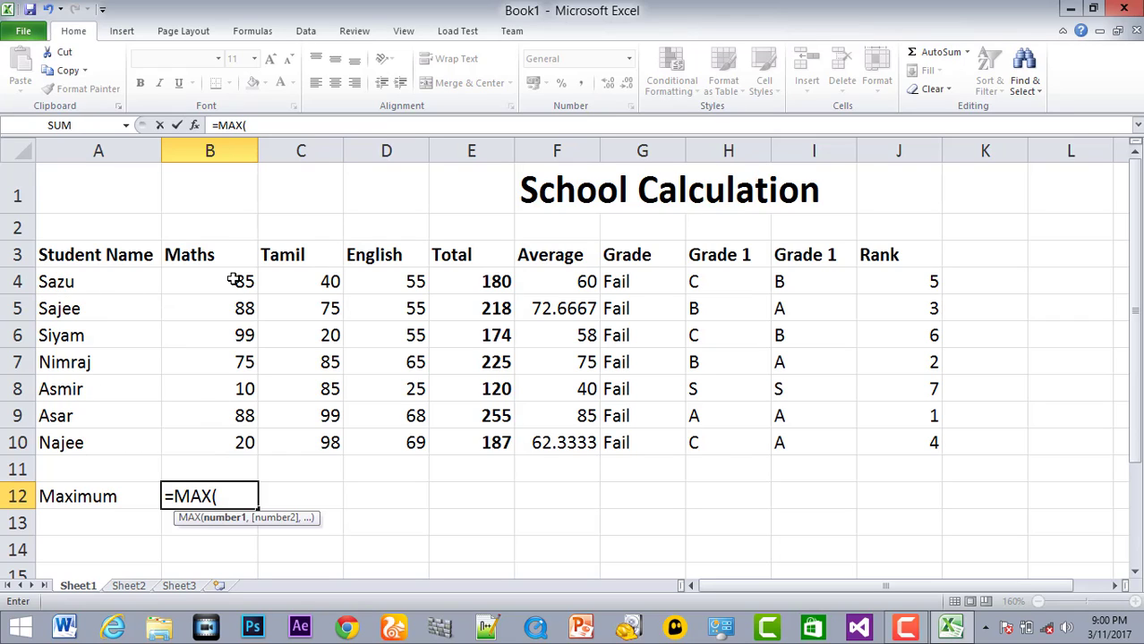
{"action": "left_click_drag", "start_coordinate": [231, 282], "coordinate": [228, 447]}
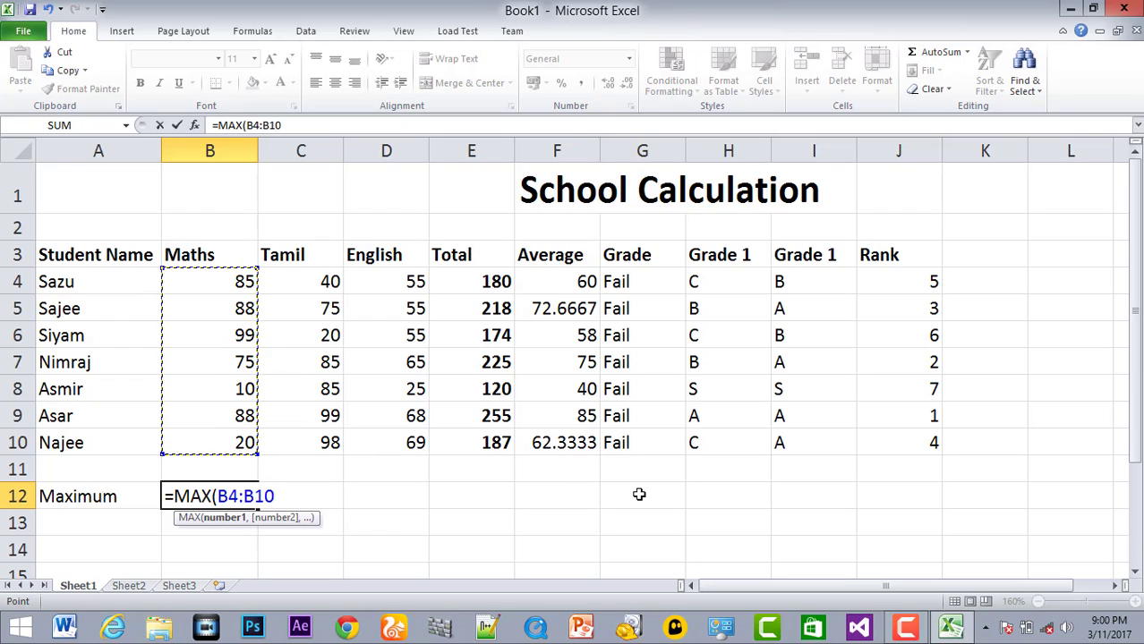
{"action": "type", "text": ")"}
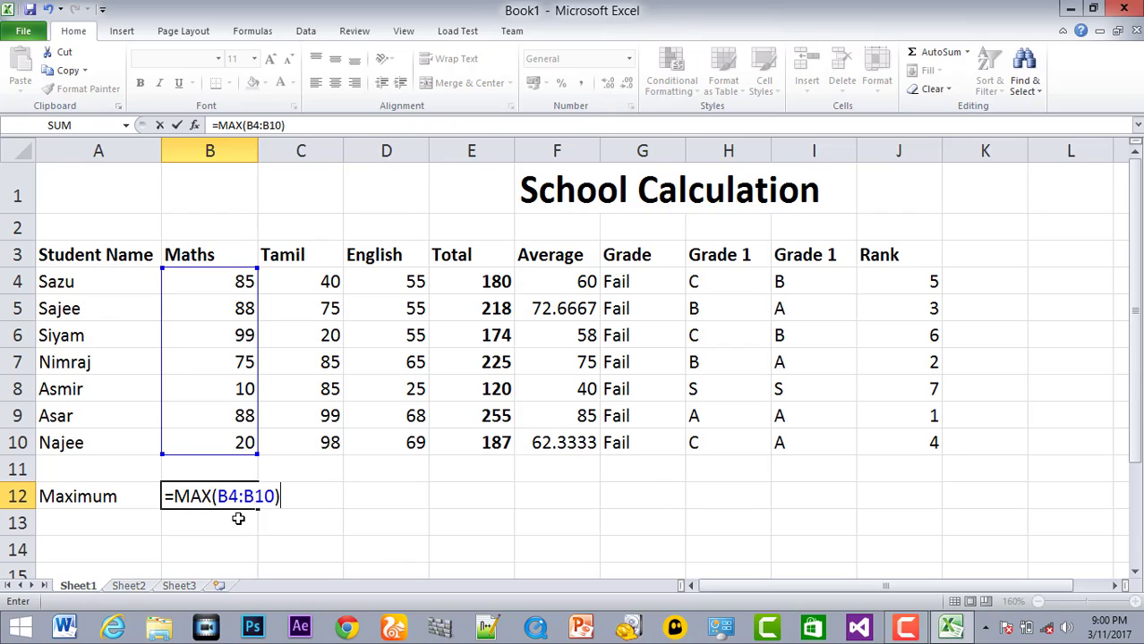
{"action": "key", "text": "Return"}
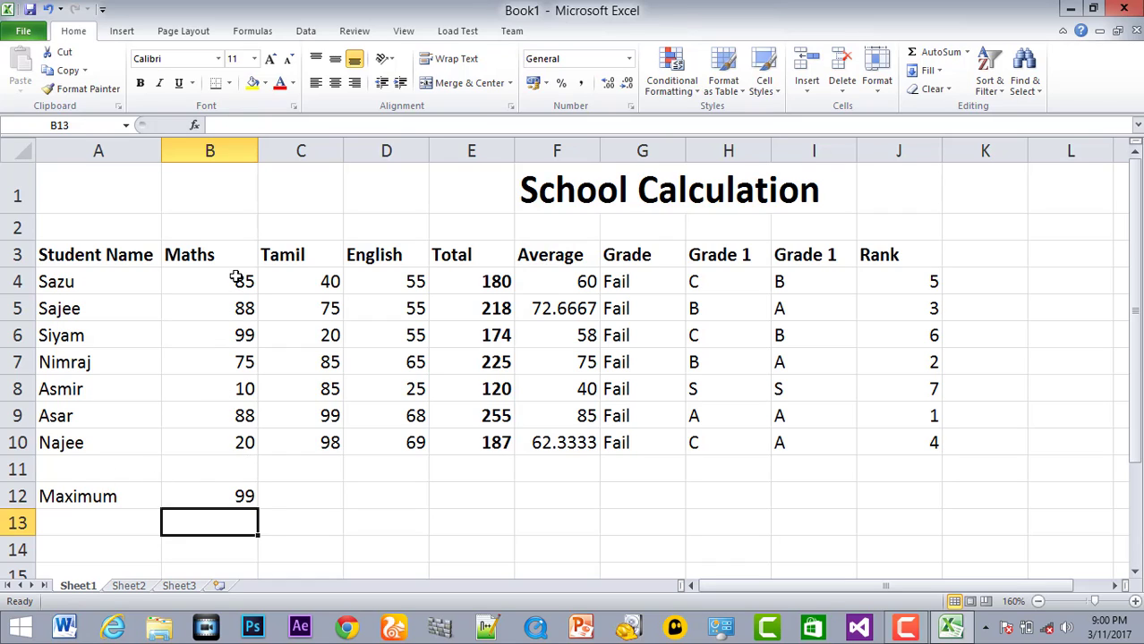
{"action": "left_click_drag", "start_coordinate": [237, 278], "coordinate": [231, 444]}
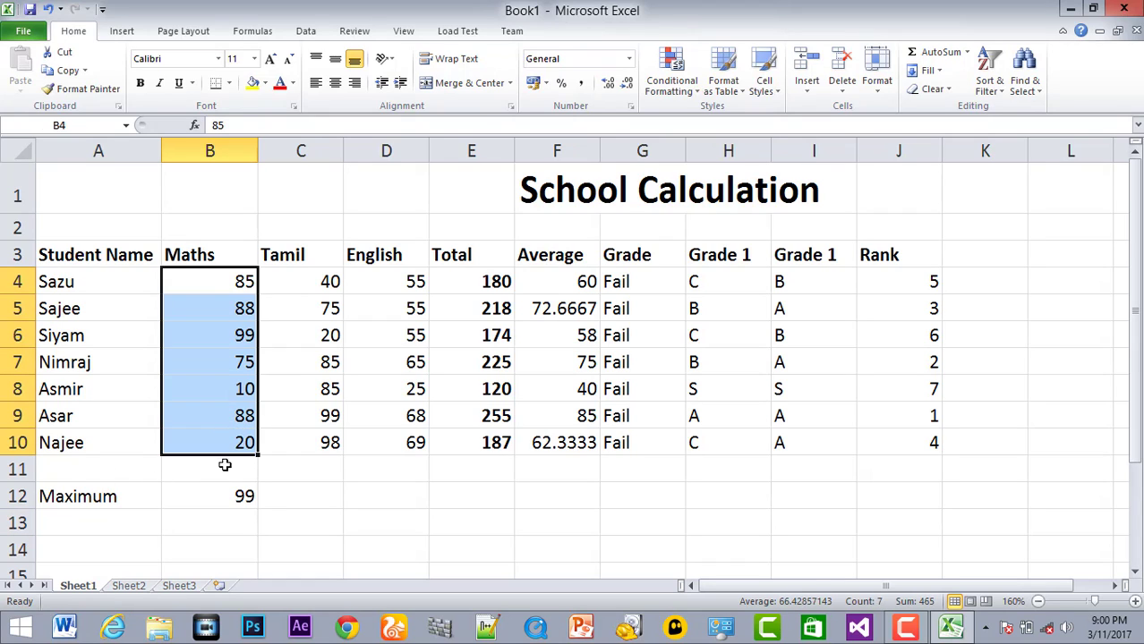
{"action": "left_click", "coordinate": [77, 500]}
{"action": "left_click", "coordinate": [206, 489]}
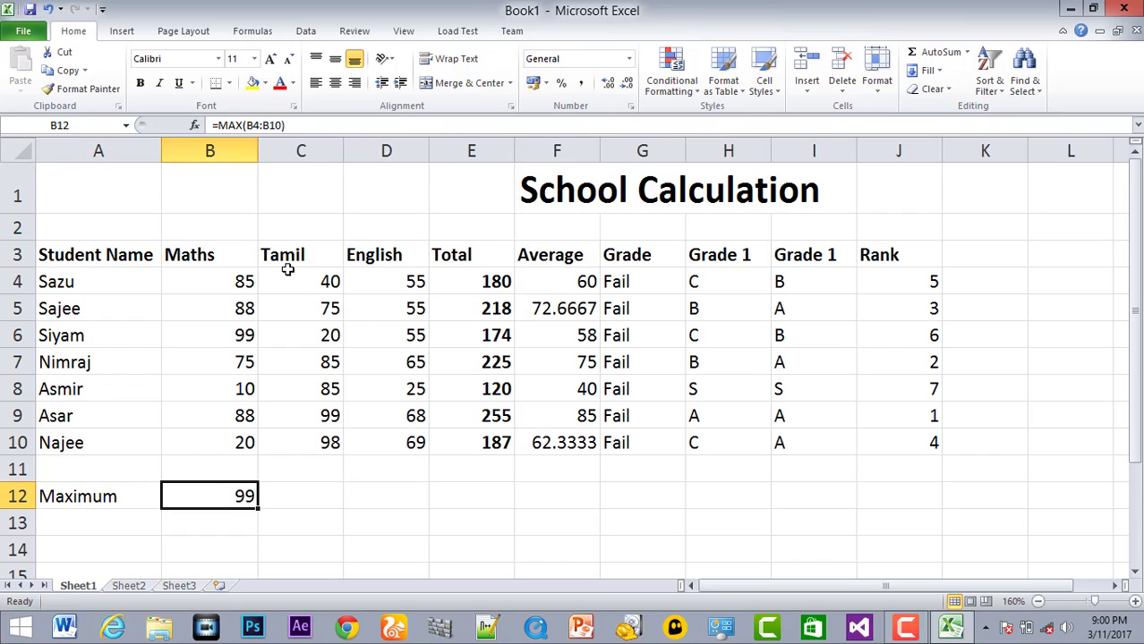
{"action": "left_click_drag", "start_coordinate": [288, 261], "coordinate": [369, 265]}
- Fill the Maximum formula from B12 across to D12 for the Tamil and English marks
{"action": "left_click", "coordinate": [243, 492]}
{"action": "left_click", "coordinate": [251, 283]}
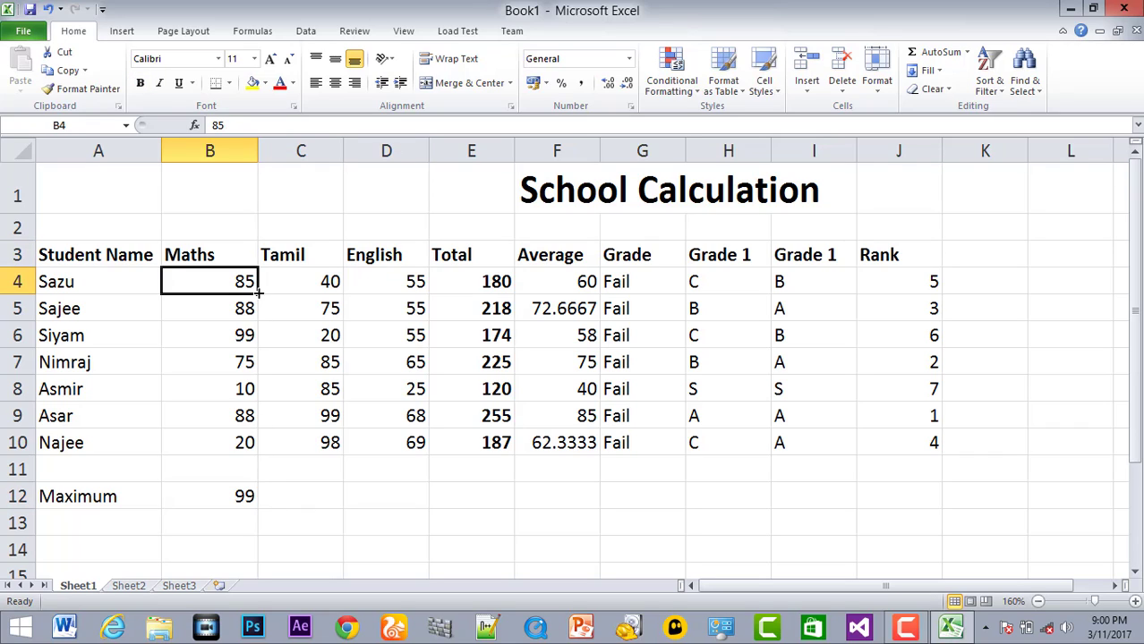
{"action": "left_click", "coordinate": [242, 494]}
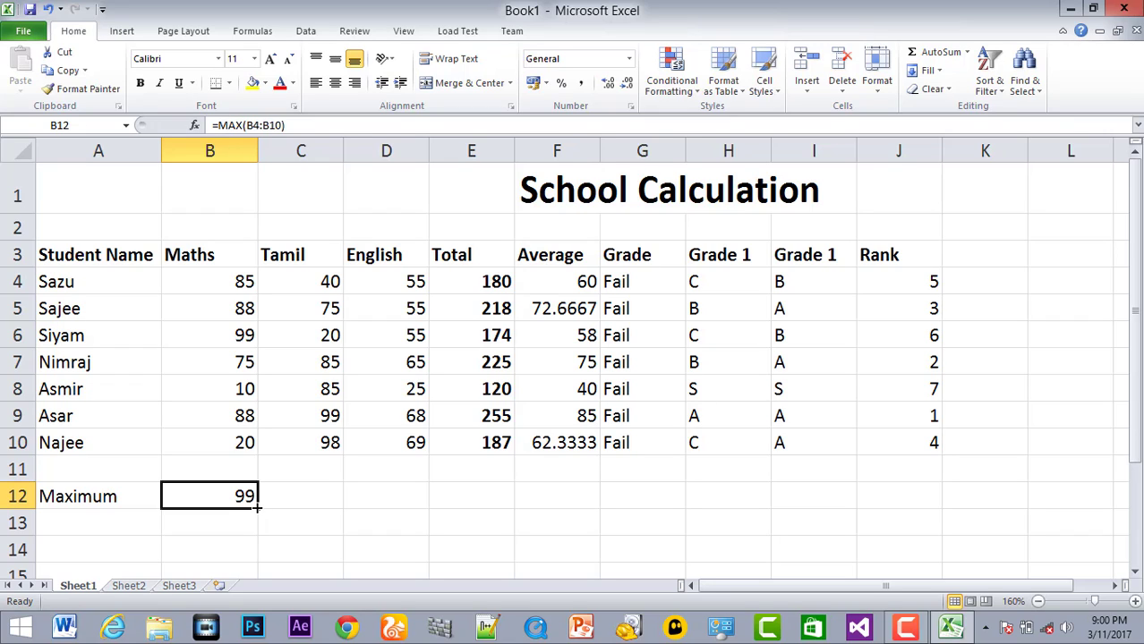
{"action": "left_click_drag", "start_coordinate": [257, 508], "coordinate": [394, 504]}
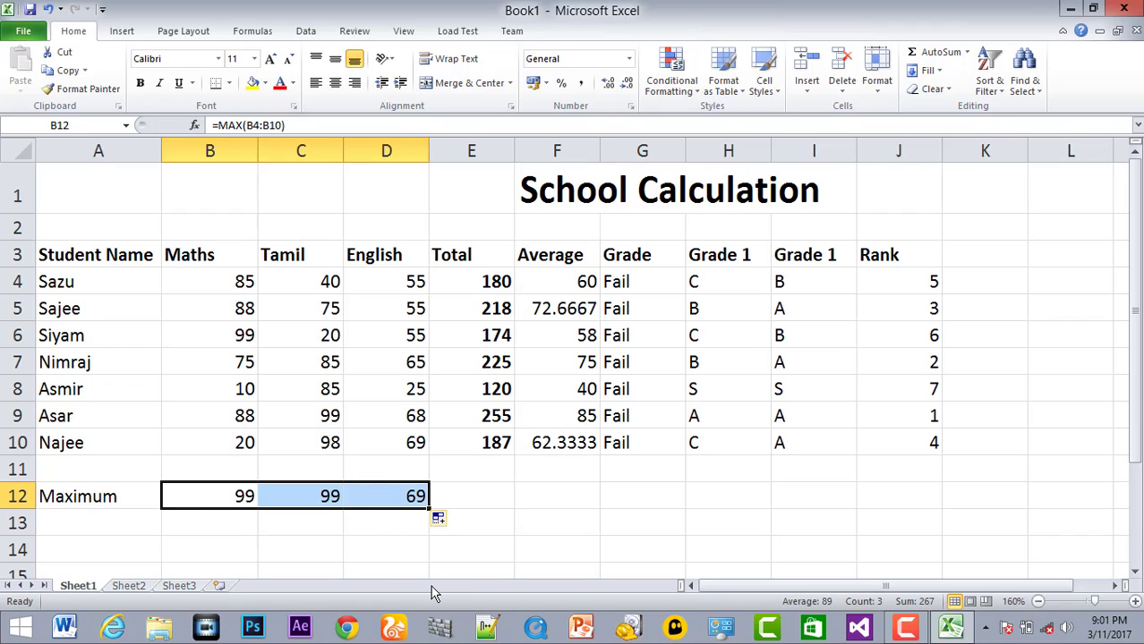
- Enter the label Minimum in cell A13, below the Maximum label
{"action": "left_click", "coordinate": [78, 524]}
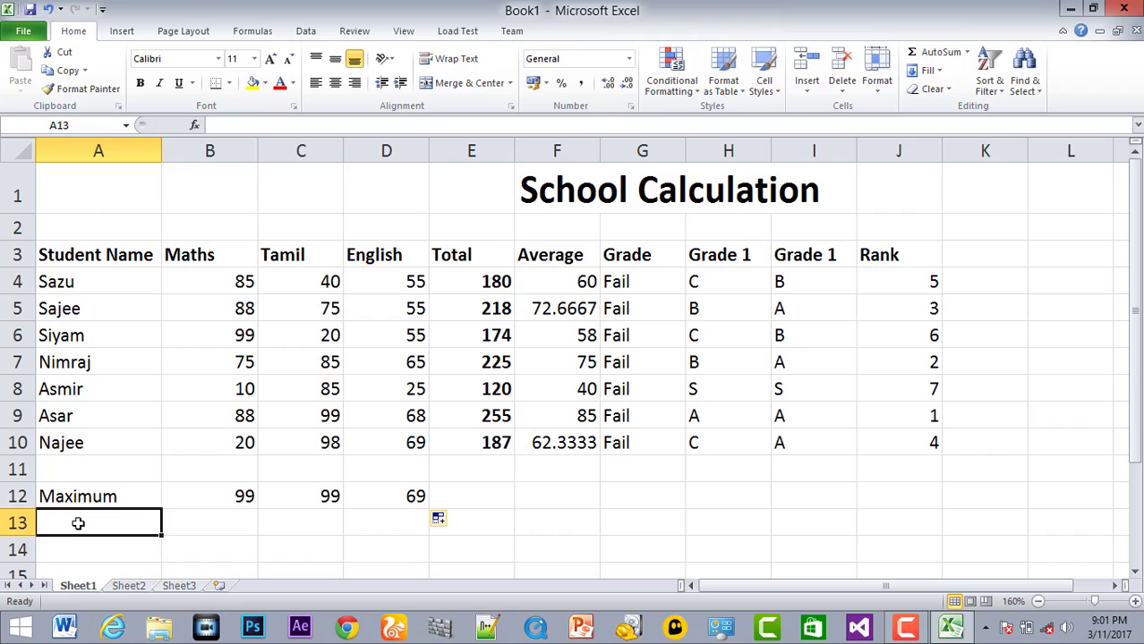
{"action": "type", "text": "Mini"}
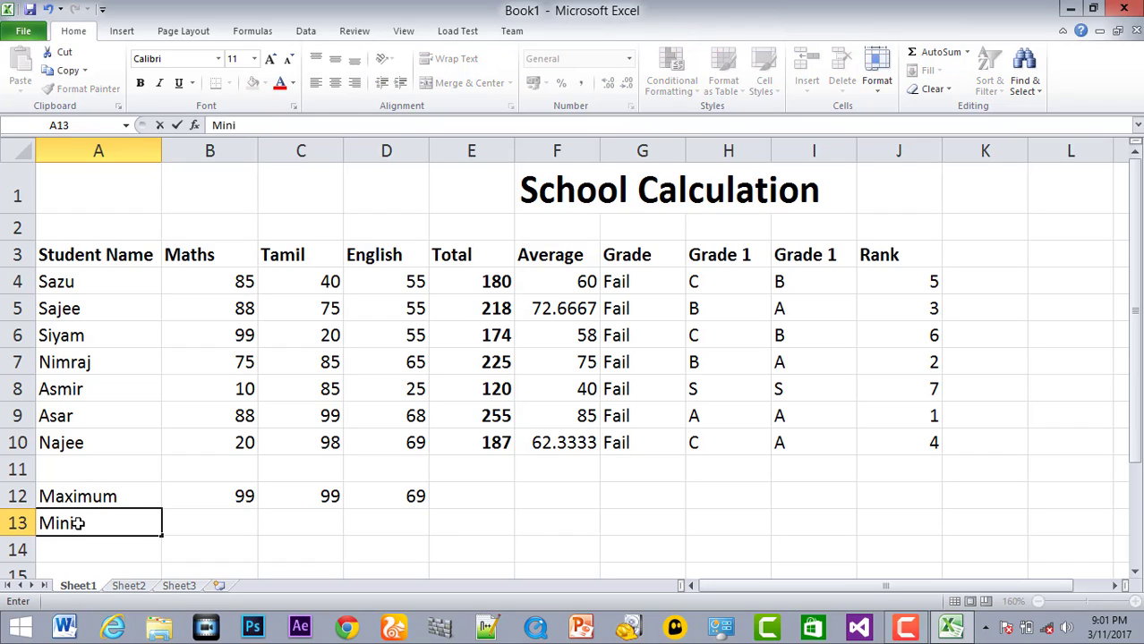
{"action": "type", "text": "mum"}
{"action": "key", "text": "Tab"}
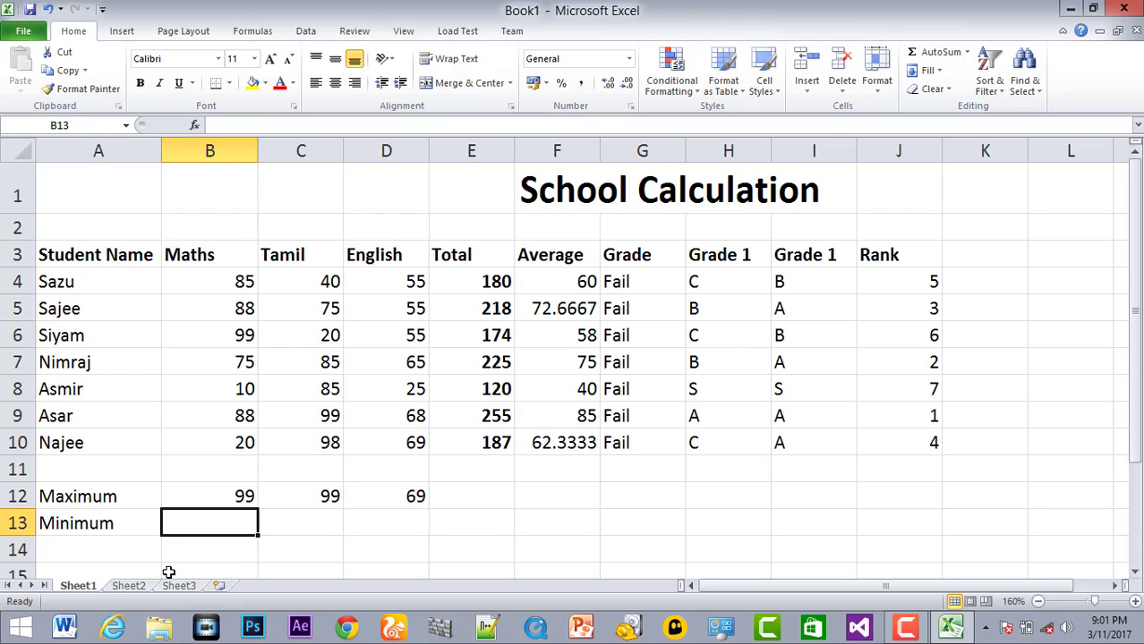
- Calculate the lowest Maths mark in cell B13 with the formula =MIN(B4:B10)
{"action": "type", "text": "="}
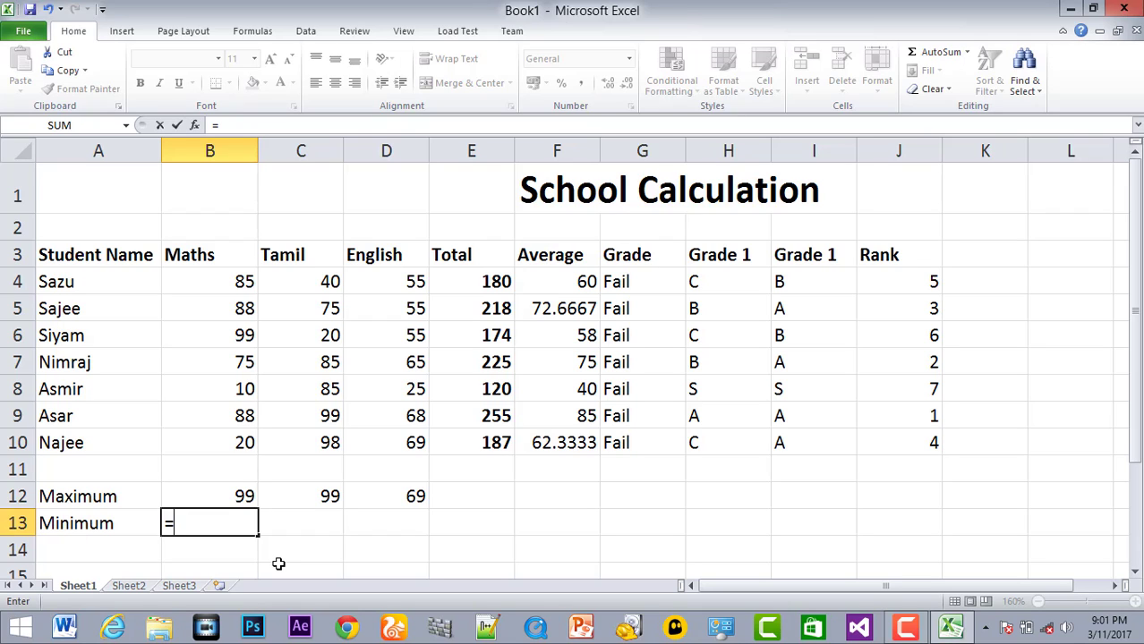
{"action": "type", "text": "min"}
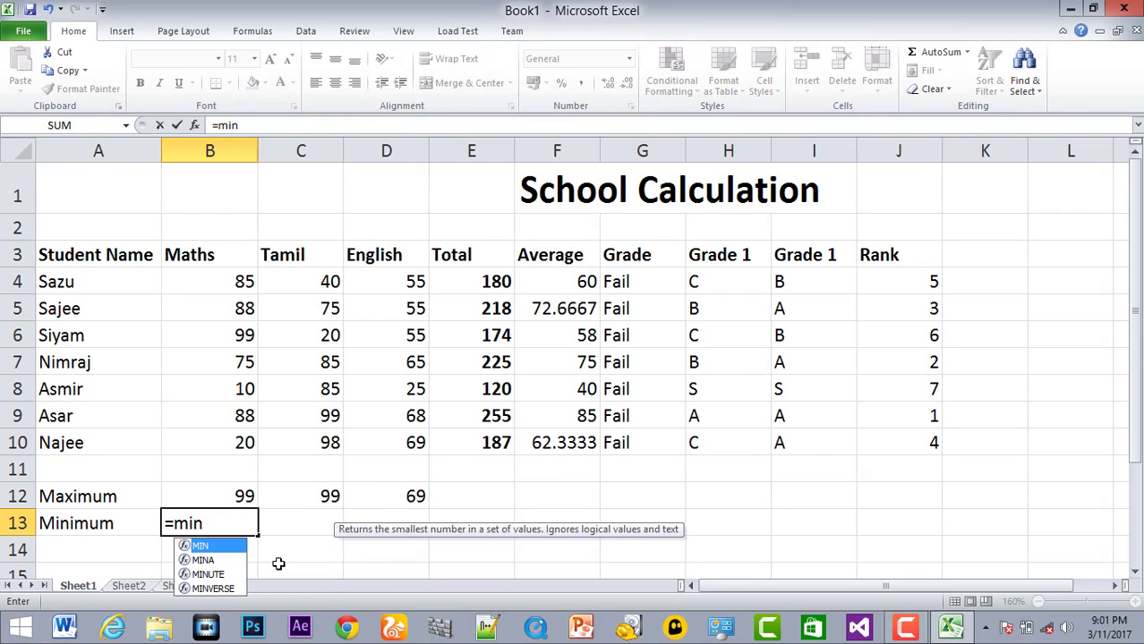
{"action": "double_click", "coordinate": [215, 546]}
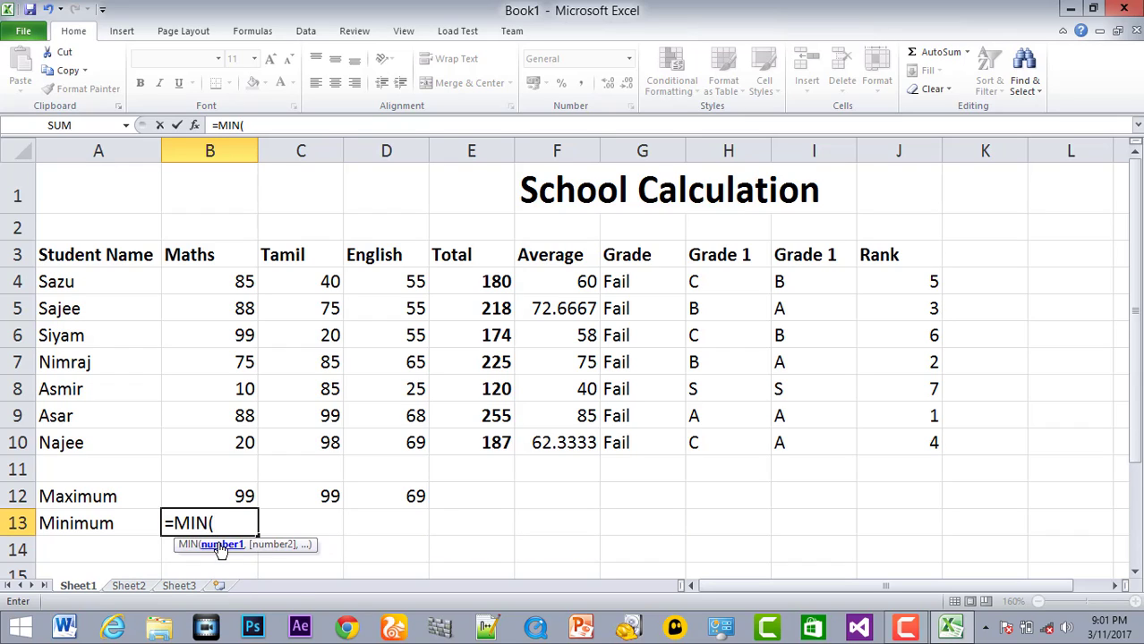
{"action": "left_click", "coordinate": [224, 276]}
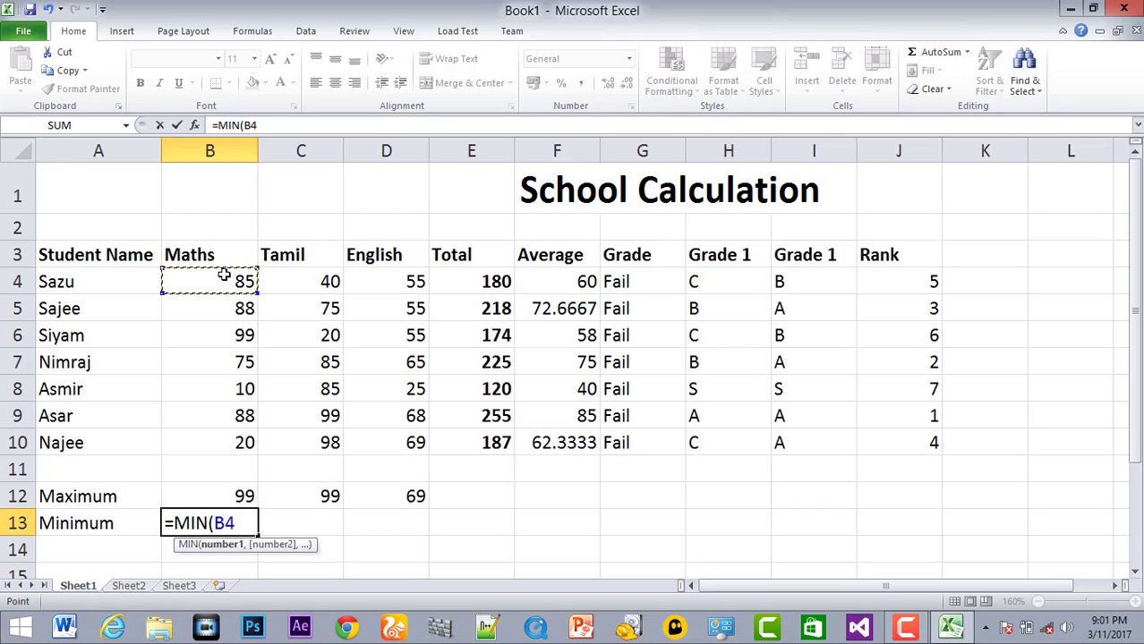
{"action": "left_click_drag", "start_coordinate": [224, 277], "coordinate": [235, 448]}
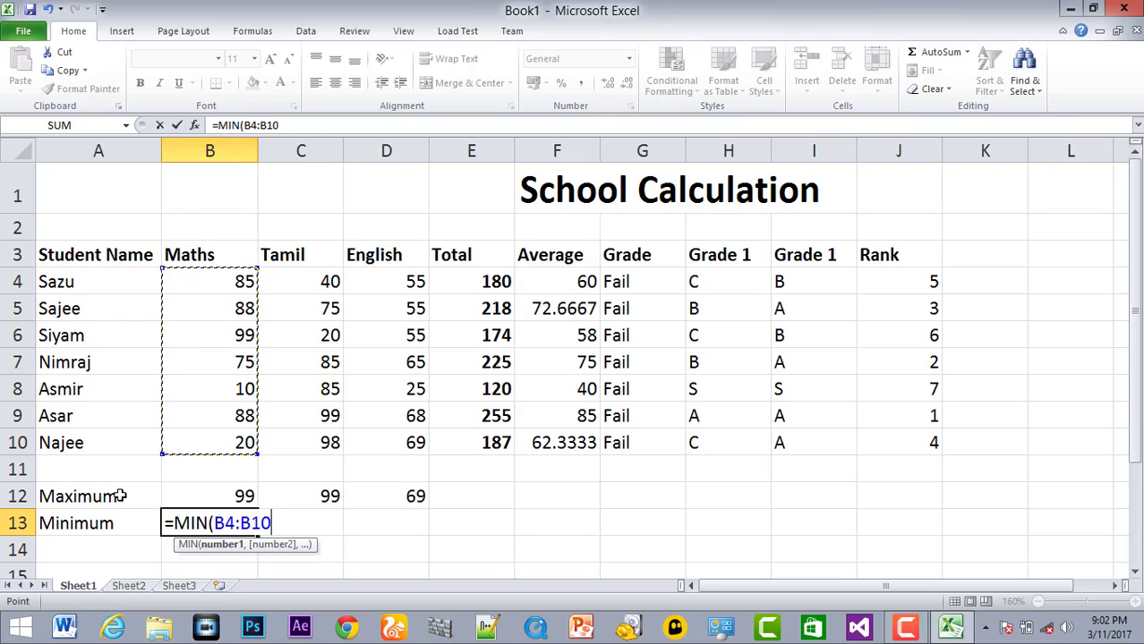
{"action": "type", "text": ")"}
{"action": "key", "text": "Return"}
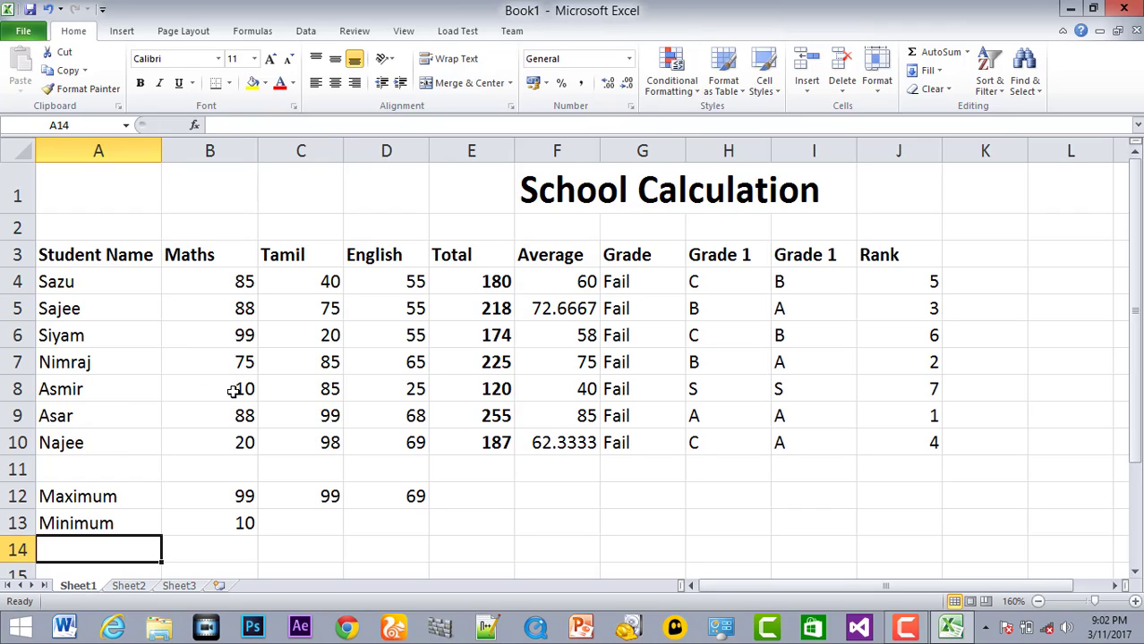
- Fill the Minimum formula from B13 across to D13 for the Tamil and English marks
{"action": "left_click", "coordinate": [239, 529]}
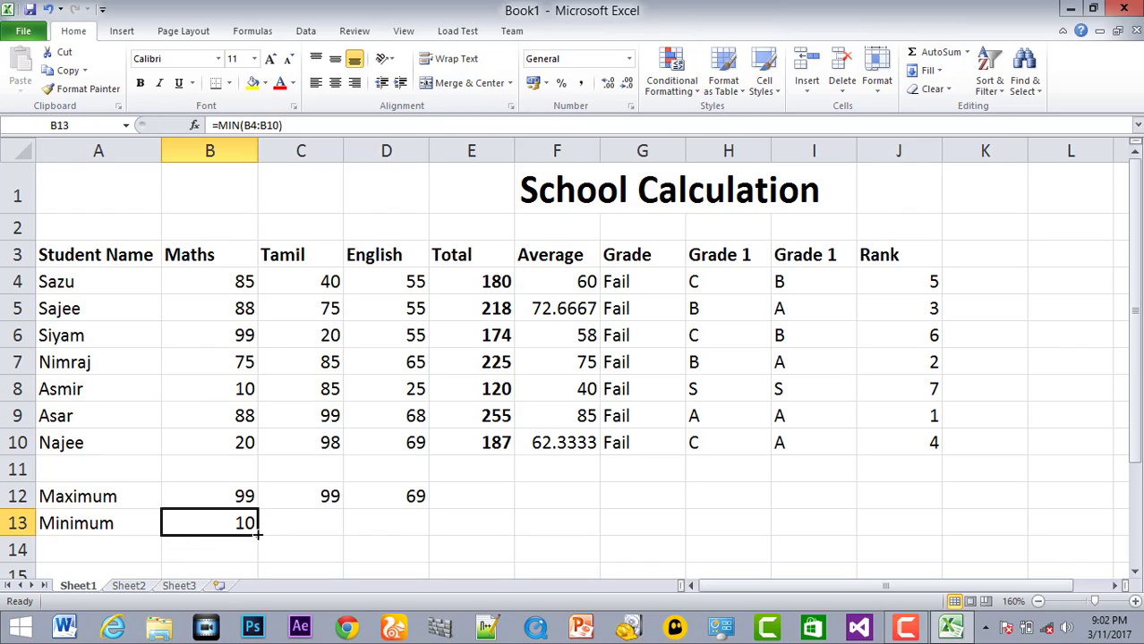
{"action": "left_click_drag", "start_coordinate": [257, 535], "coordinate": [406, 539]}
- Compare the Tamil and English minimums with the marks in their columns and review the Maximum and Minimum rows
{"action": "left_click", "coordinate": [320, 525]}
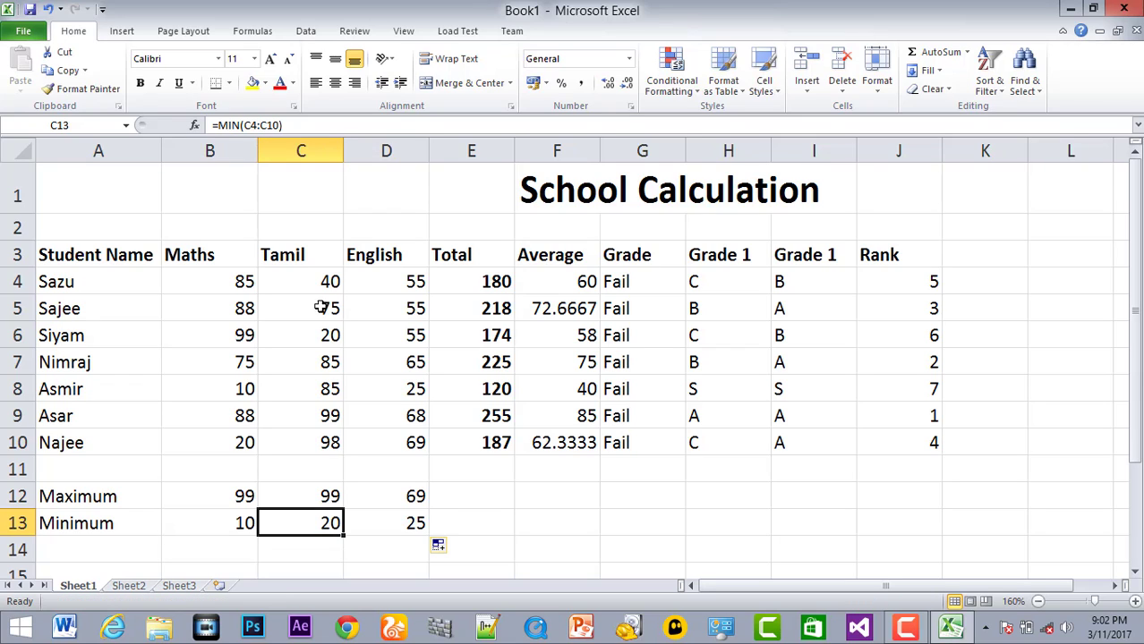
{"action": "left_click", "coordinate": [320, 335]}
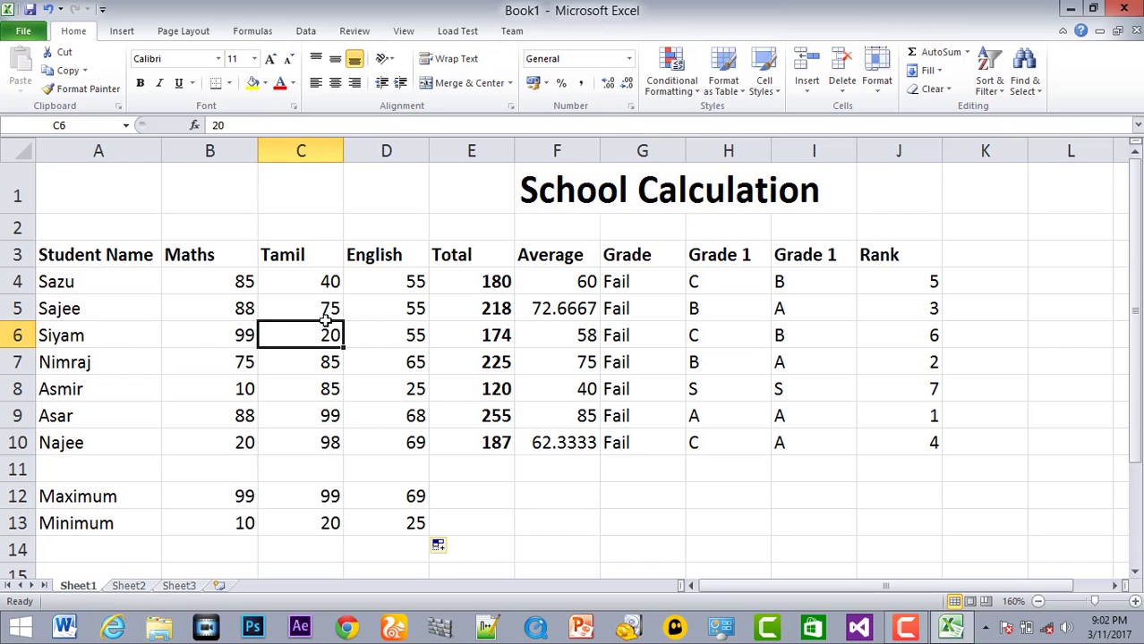
{"action": "left_click", "coordinate": [419, 523]}
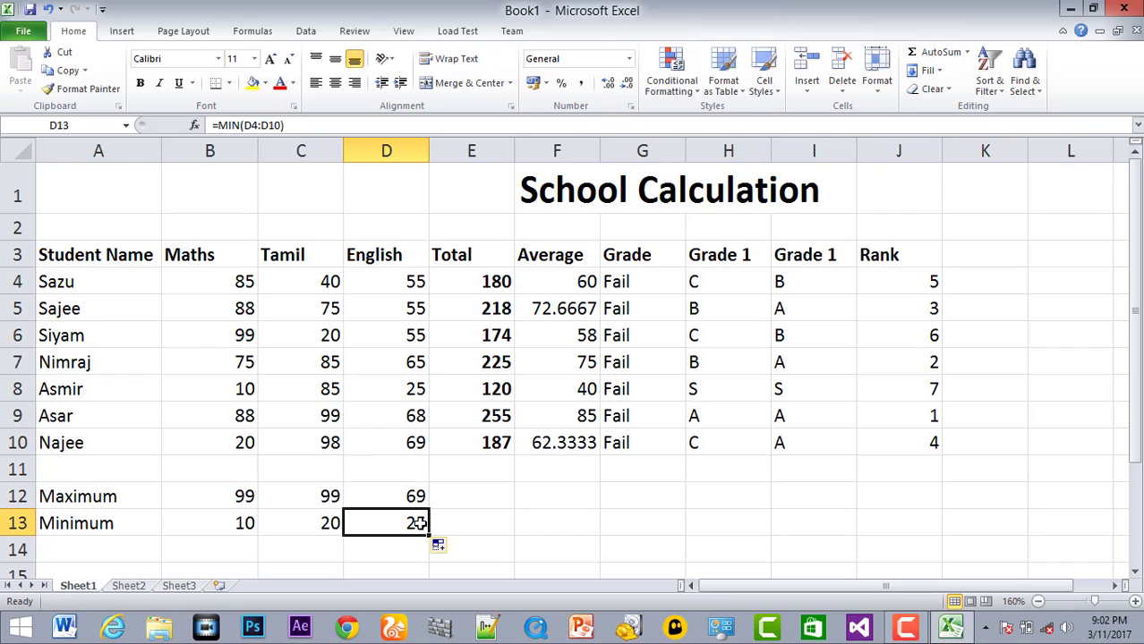
{"action": "left_click", "coordinate": [408, 389]}
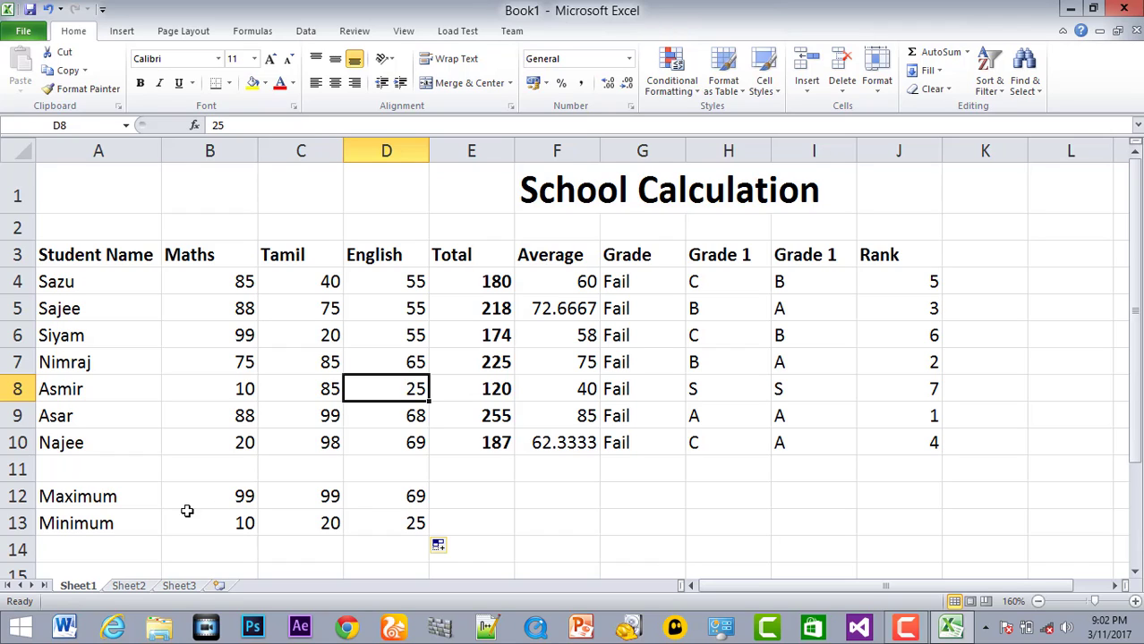
{"action": "left_click_drag", "start_coordinate": [54, 495], "coordinate": [371, 515]}
{"action": "left_click", "coordinate": [183, 545]}
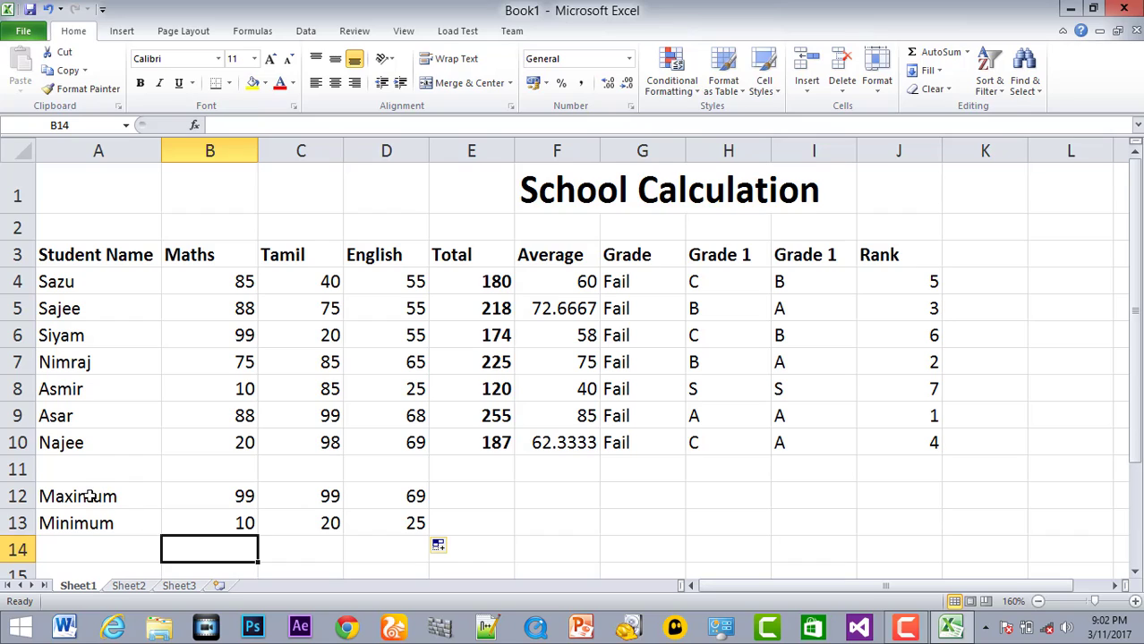
{"action": "left_click_drag", "start_coordinate": [70, 495], "coordinate": [381, 510]}
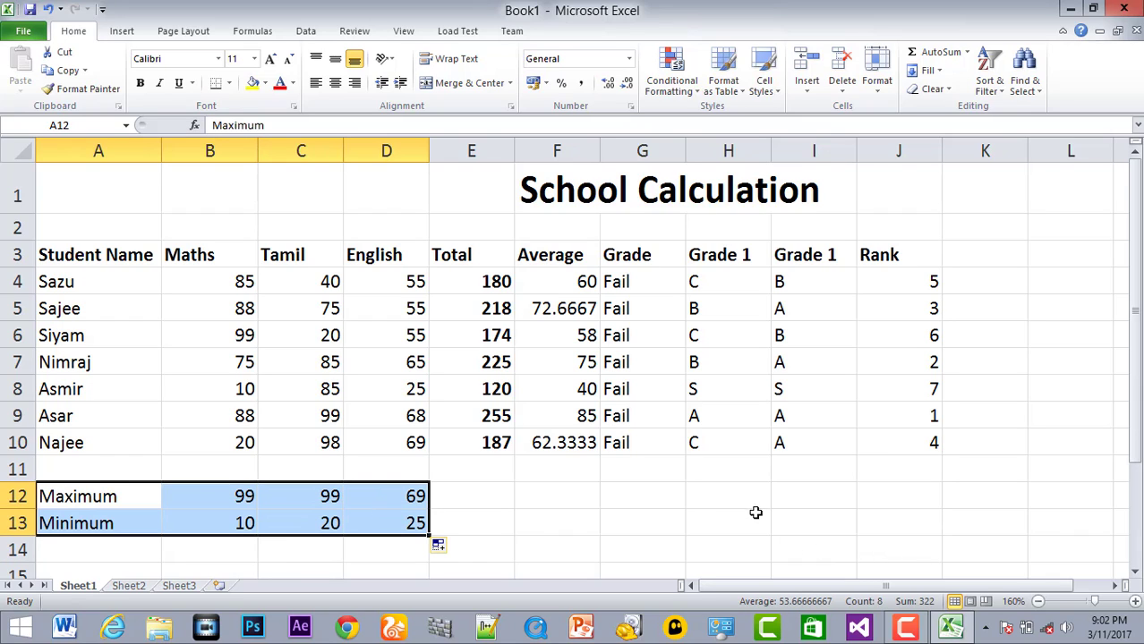
{"action": "left_click", "coordinate": [582, 472]}
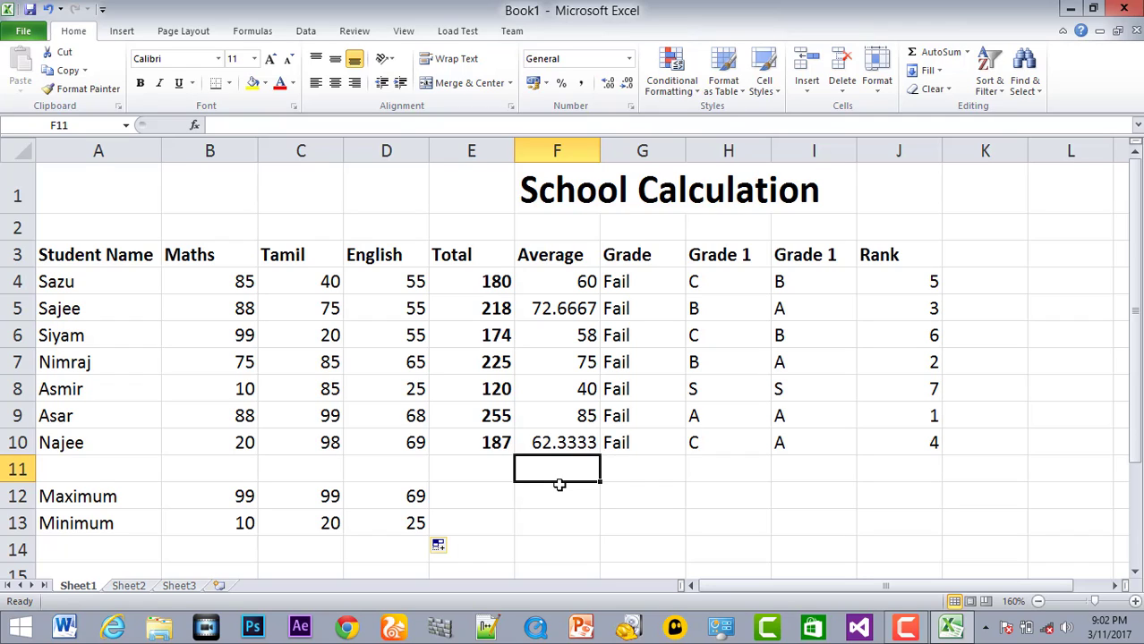
- Enter the label count in cell A14, below the Minimum label
{"action": "left_click", "coordinate": [69, 547]}
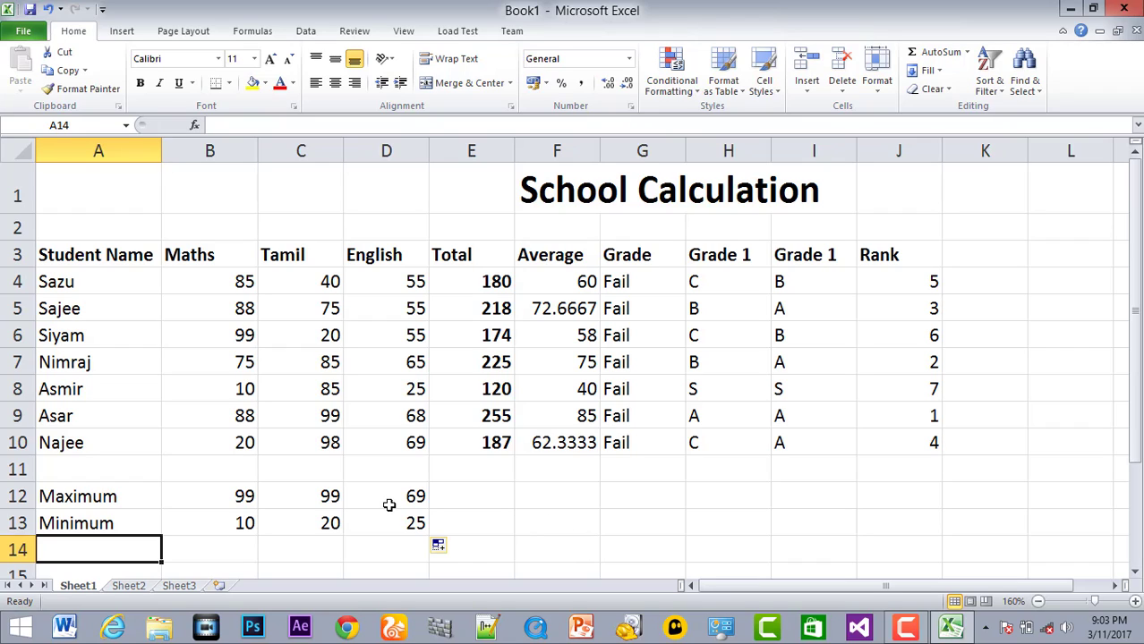
{"action": "type", "text": "count"}
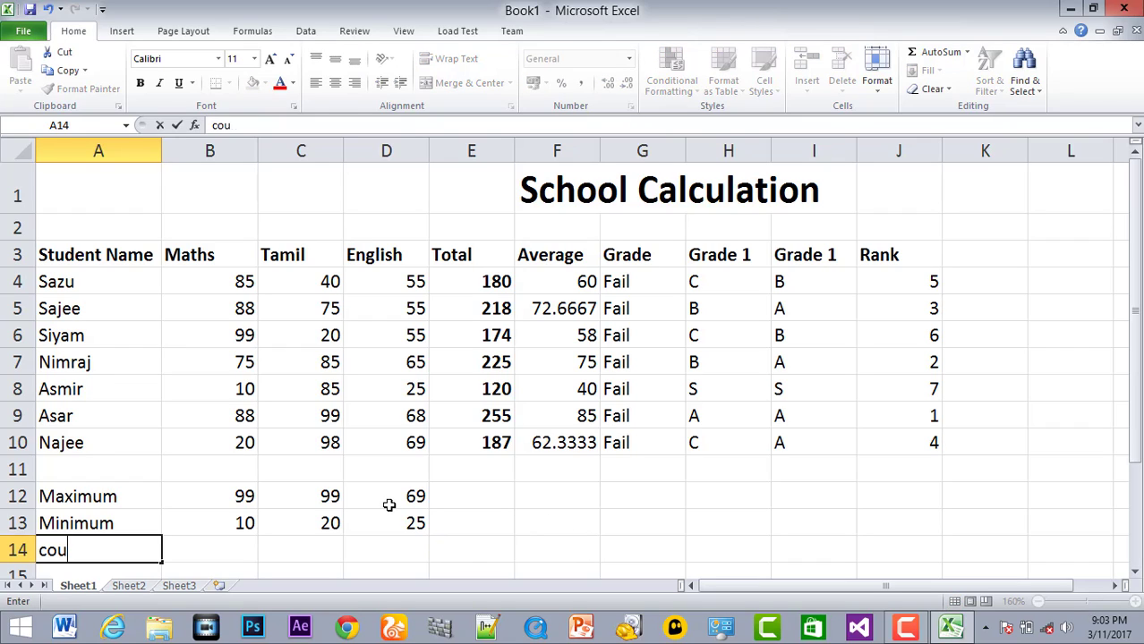
{"action": "left_click", "coordinate": [224, 542]}
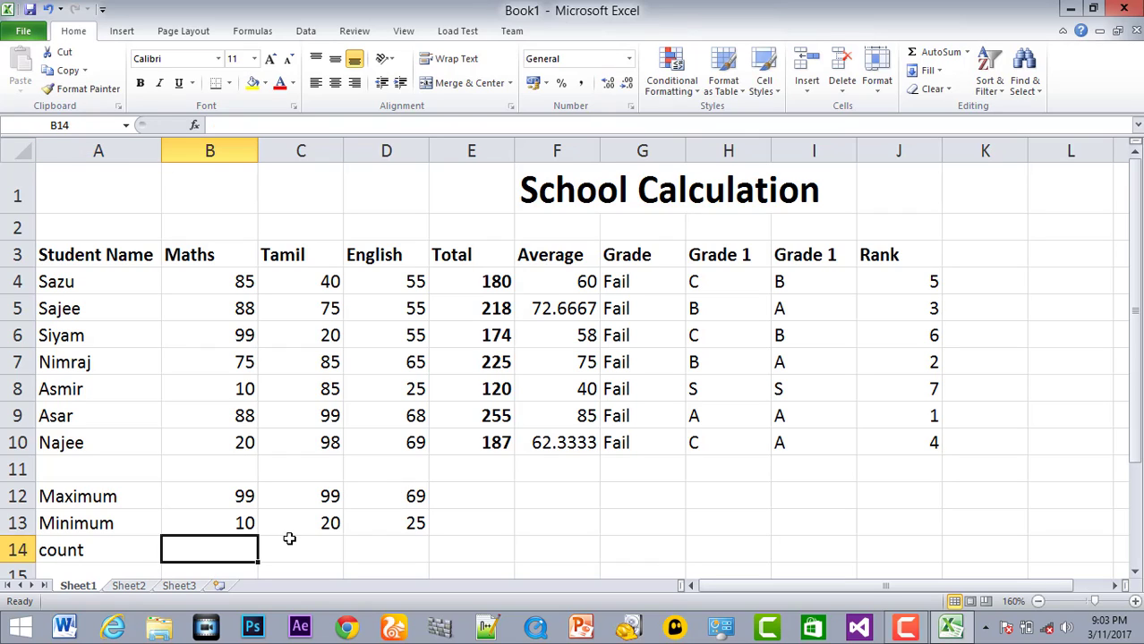
- Count the Maths marks in cell B14 with the formula =COUNT(B4:B10)
{"action": "type", "text": "="}
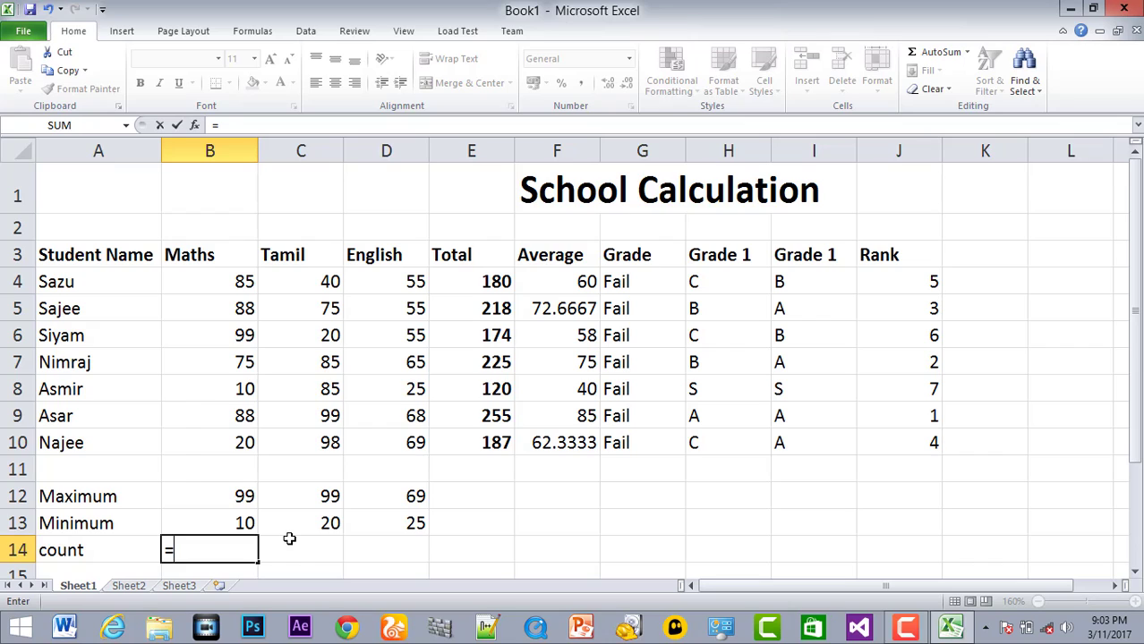
{"action": "type", "text": "count"}
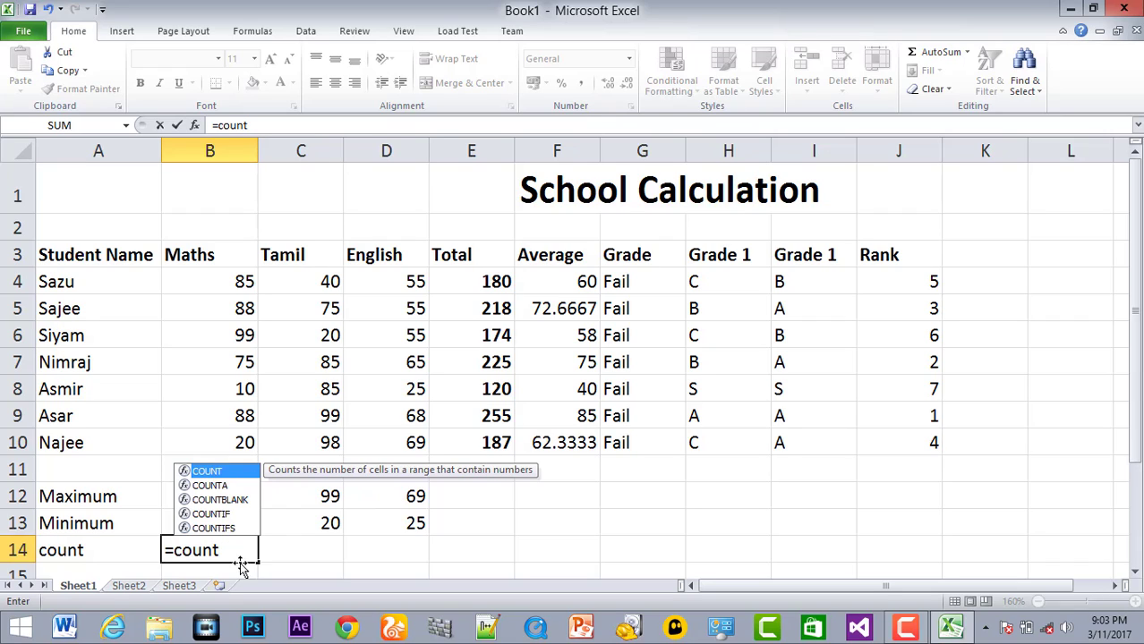
{"action": "double_click", "coordinate": [218, 470]}
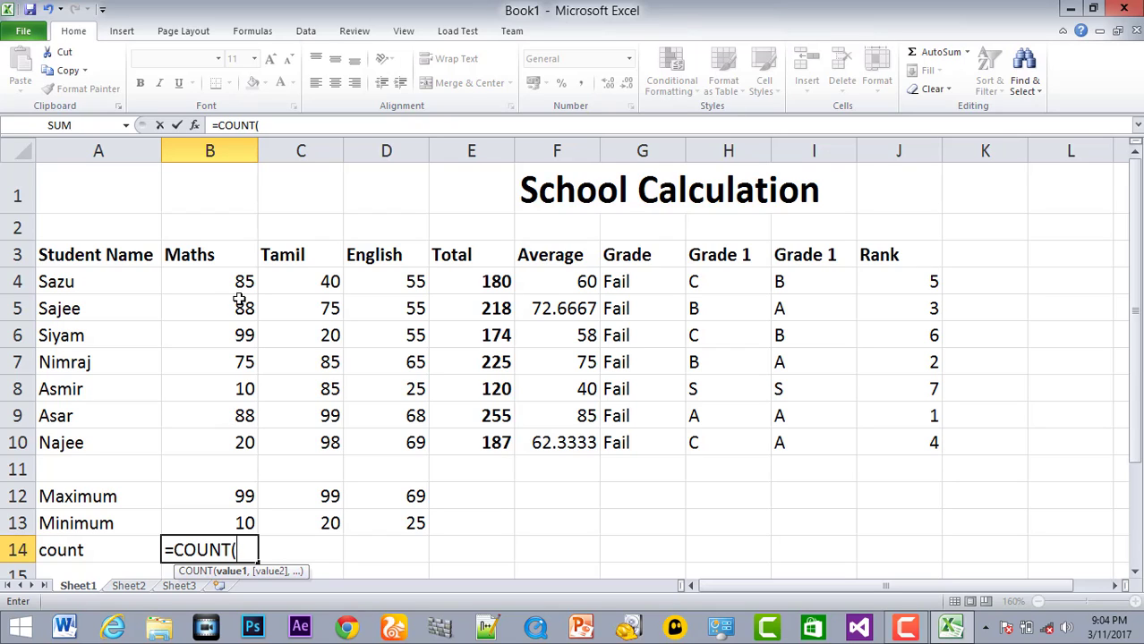
{"action": "left_click_drag", "start_coordinate": [224, 279], "coordinate": [220, 443]}
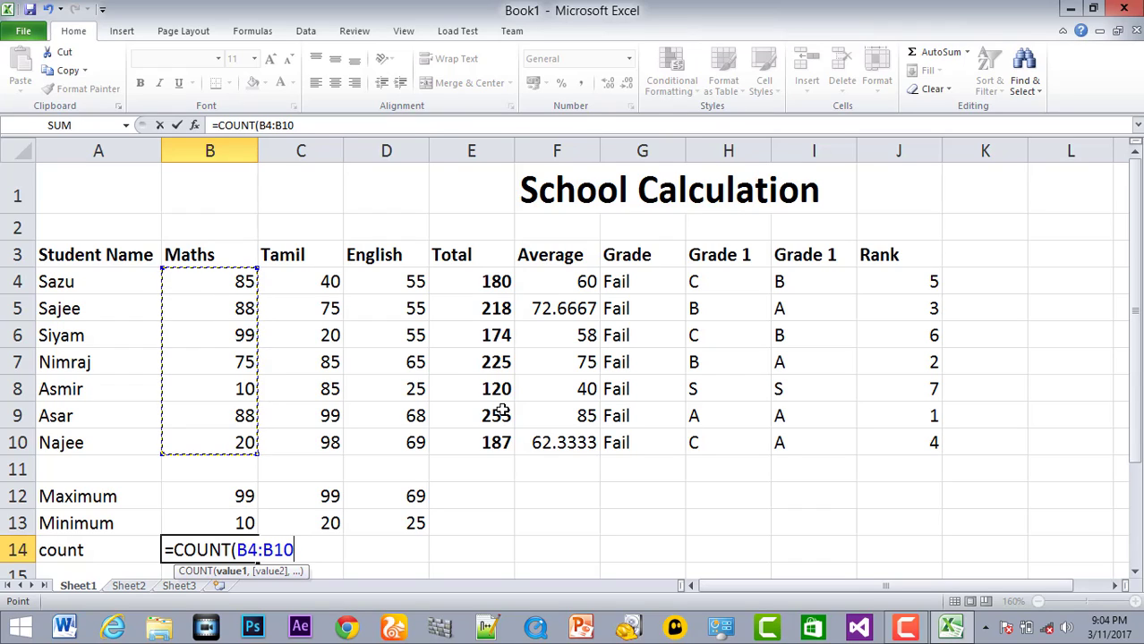
{"action": "type", "text": ")"}
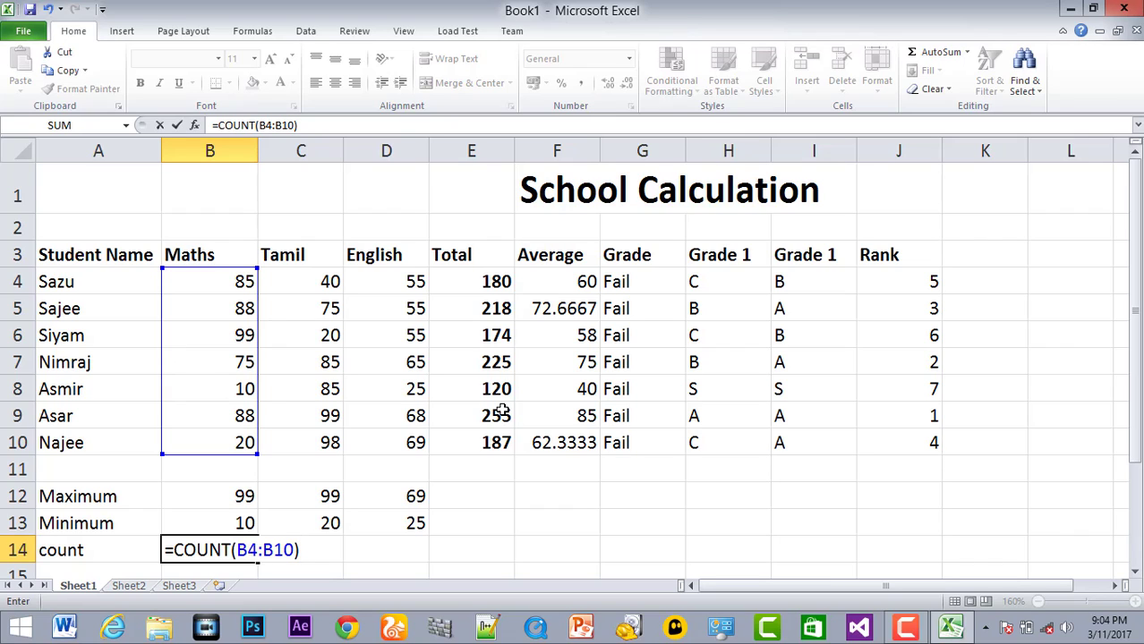
{"action": "key", "text": "Return"}
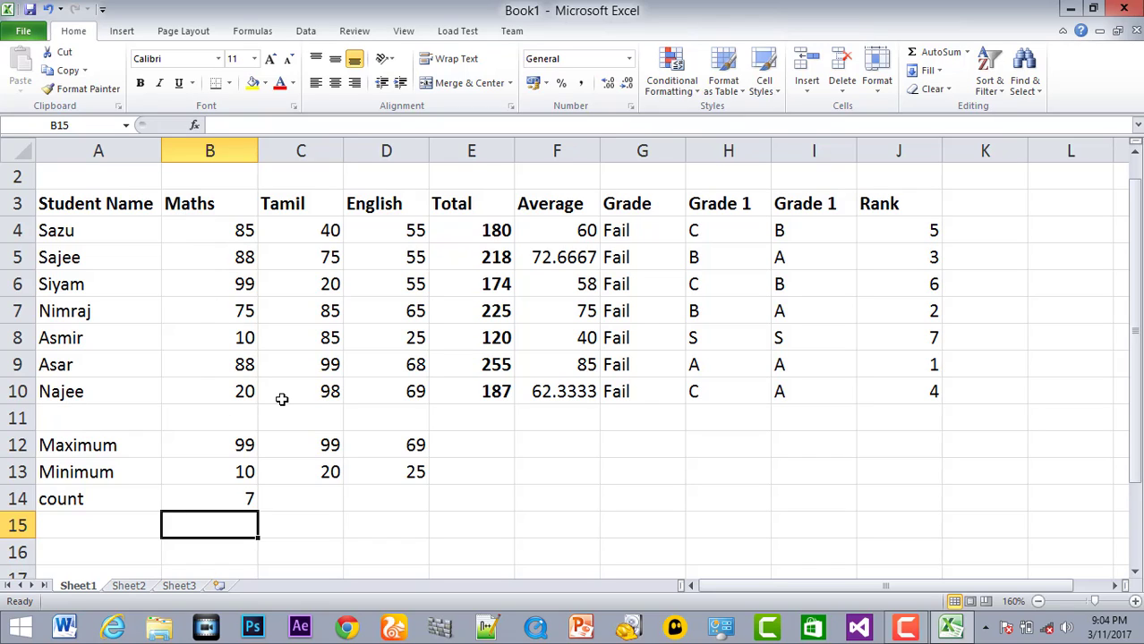
- Go through the Maths marks from B4 to B10 one by one to check the count
{"action": "left_click", "coordinate": [206, 231]}
{"action": "left_click", "coordinate": [214, 261]}
{"action": "left_click", "coordinate": [216, 294]}
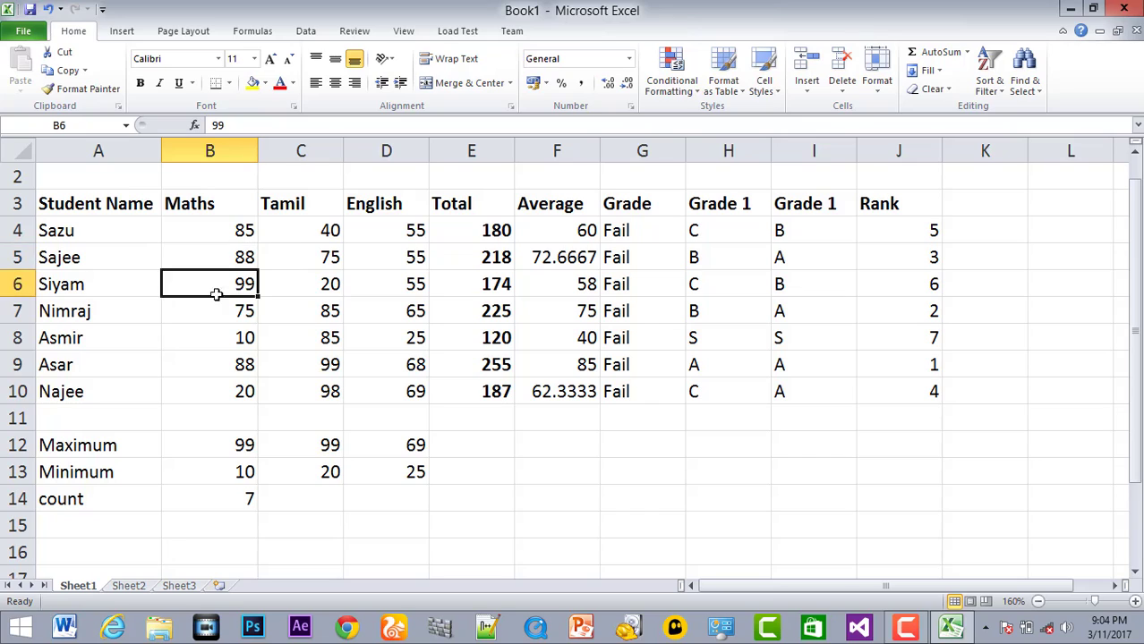
{"action": "left_click", "coordinate": [217, 311]}
{"action": "left_click", "coordinate": [220, 339]}
{"action": "left_click", "coordinate": [224, 365]}
{"action": "left_click", "coordinate": [222, 392]}
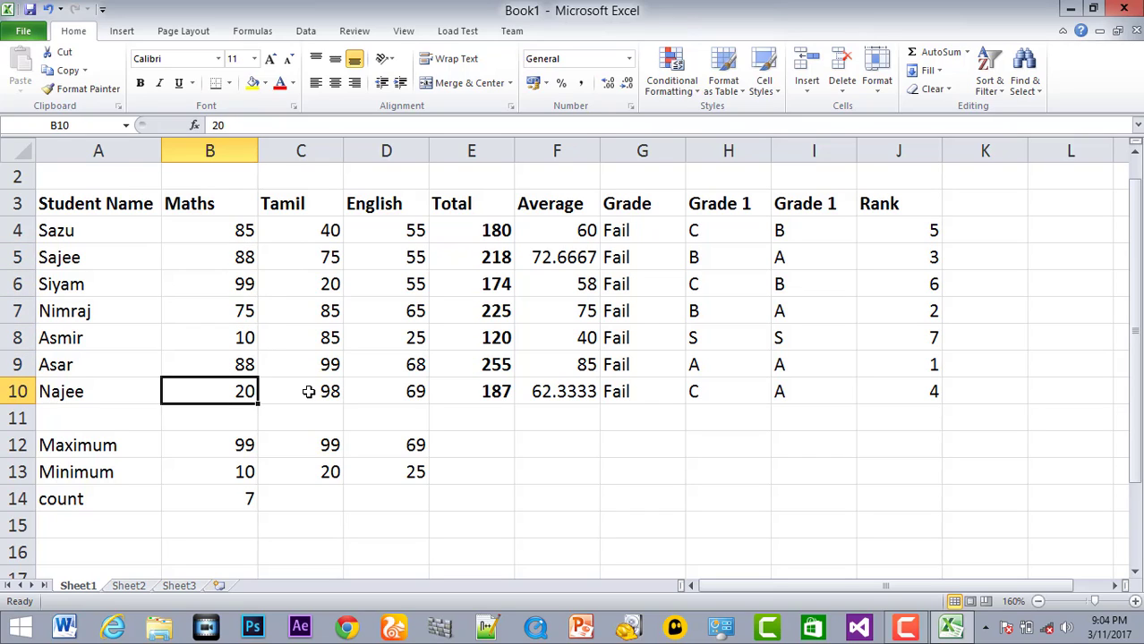
- Fill the count formula from B14 across to D14 for the Tamil and English marks
{"action": "left_click", "coordinate": [247, 507]}
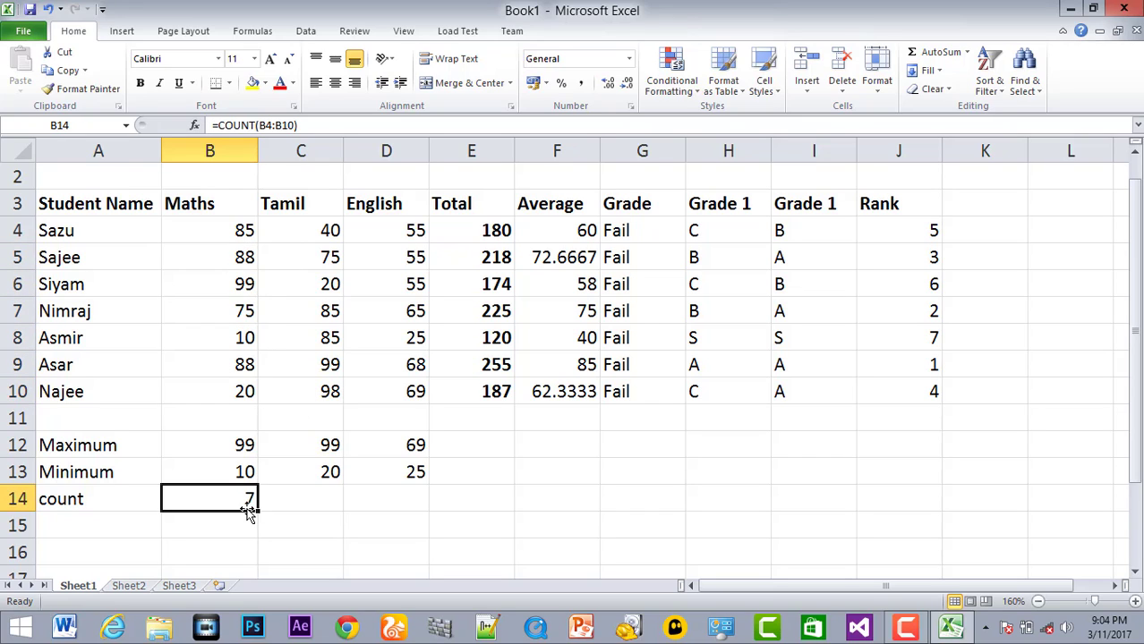
{"action": "left_click_drag", "start_coordinate": [254, 511], "coordinate": [398, 509]}
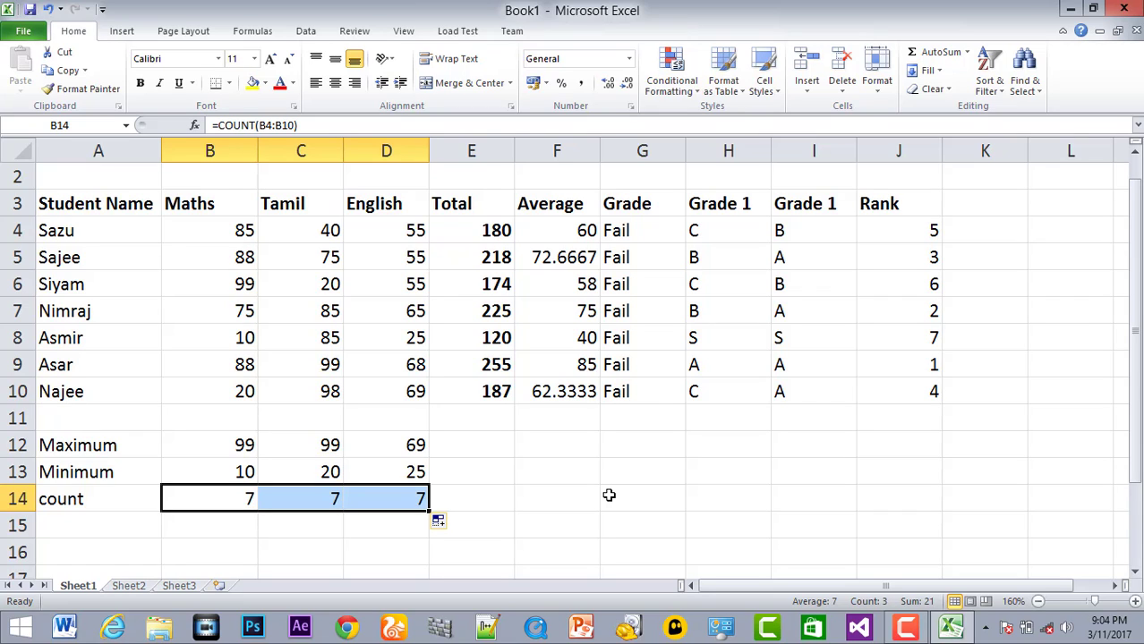
{"action": "left_click_drag", "start_coordinate": [248, 232], "coordinate": [383, 394]}
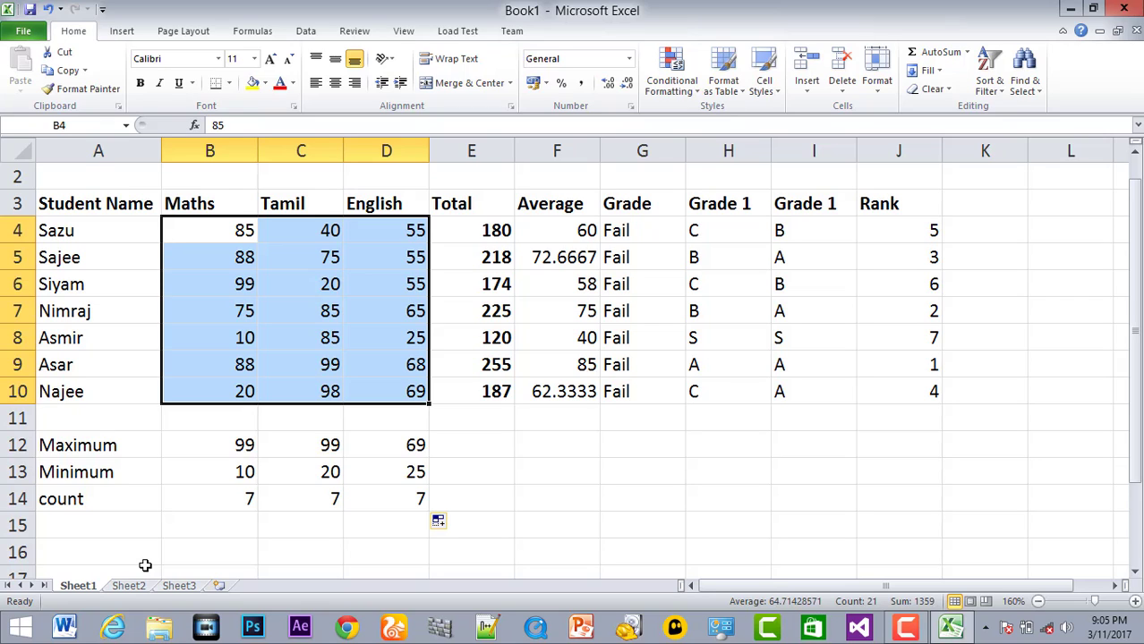
- Enter the label count student name in cell A15 and widen column A to fit the text
{"action": "left_click", "coordinate": [98, 526]}
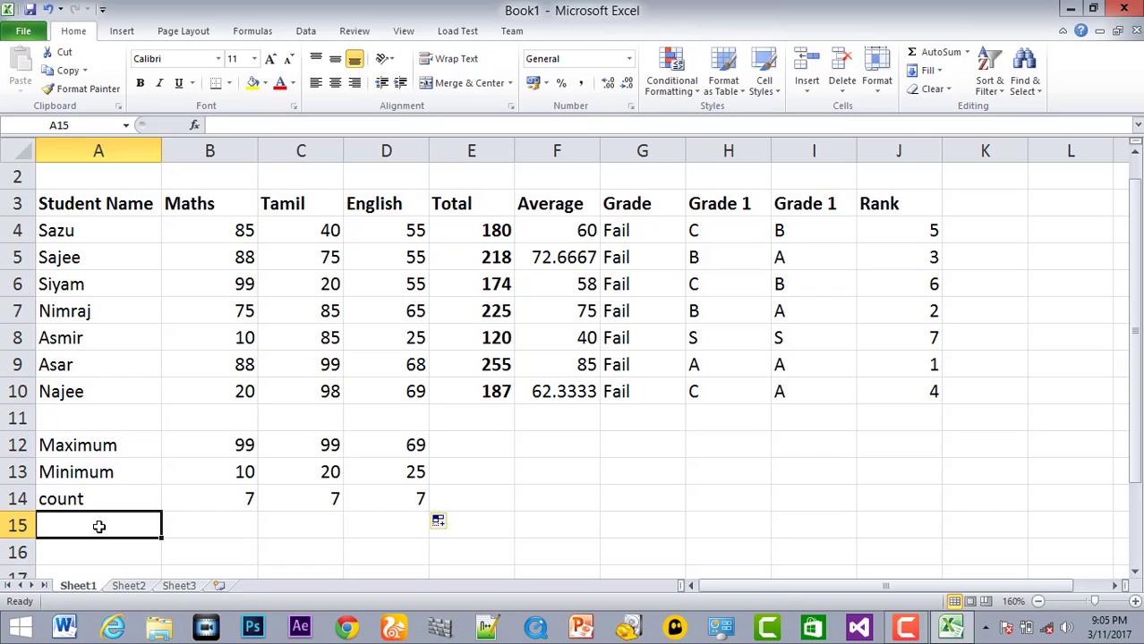
{"action": "type", "text": "cou"}
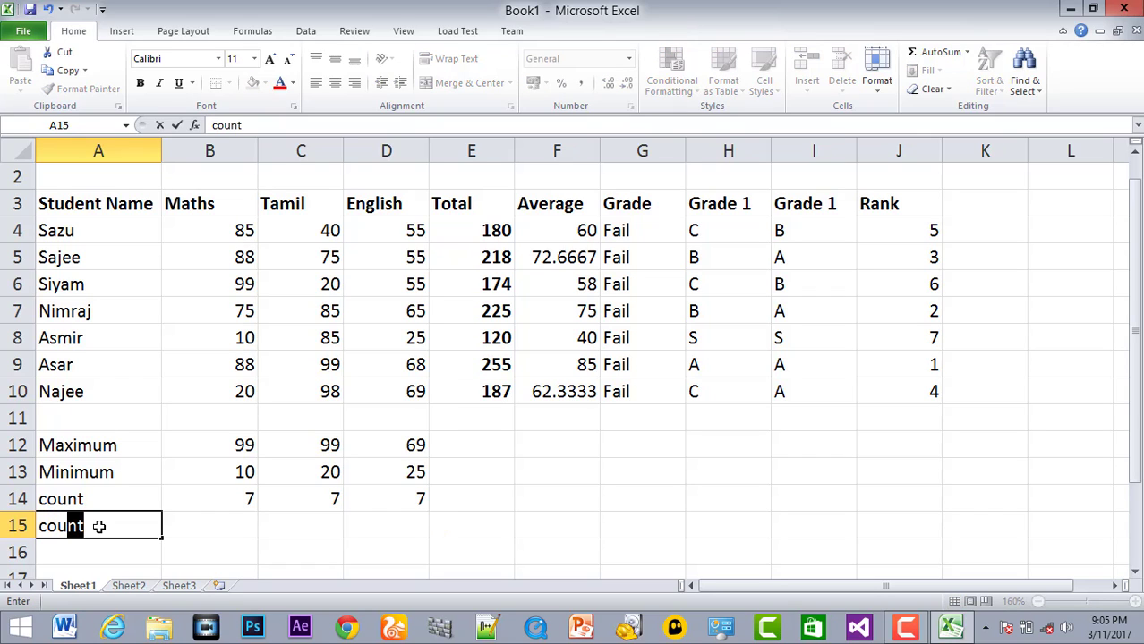
{"action": "key", "text": "BackSpace"}
{"action": "key", "text": "BackSpace"}
{"action": "key", "text": "BackSpace"}
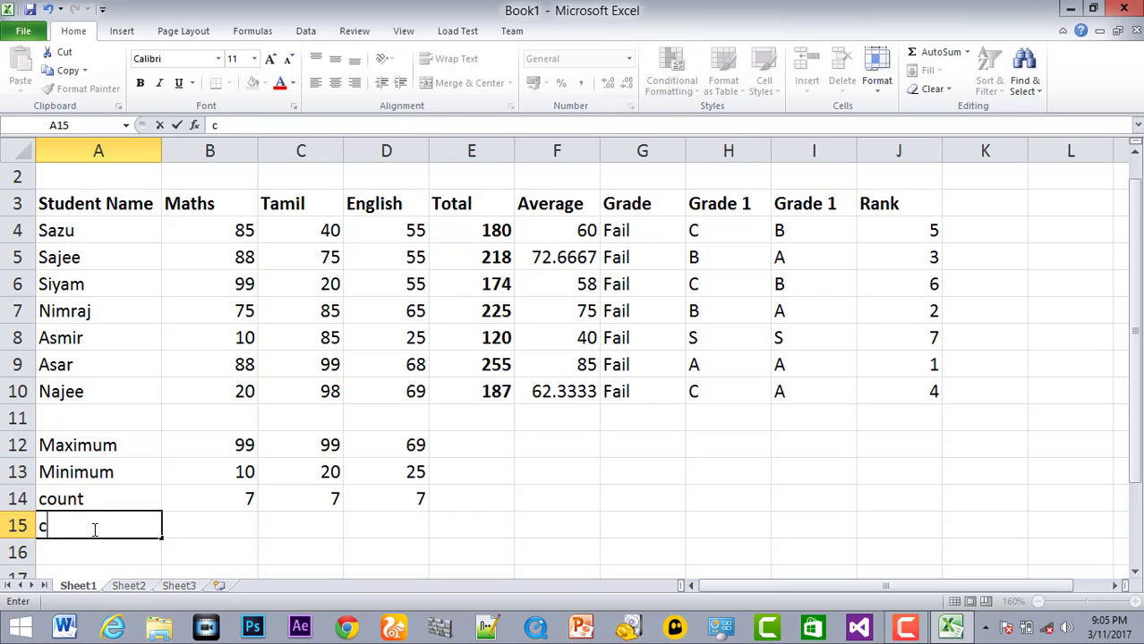
{"action": "type", "text": "ount stud"}
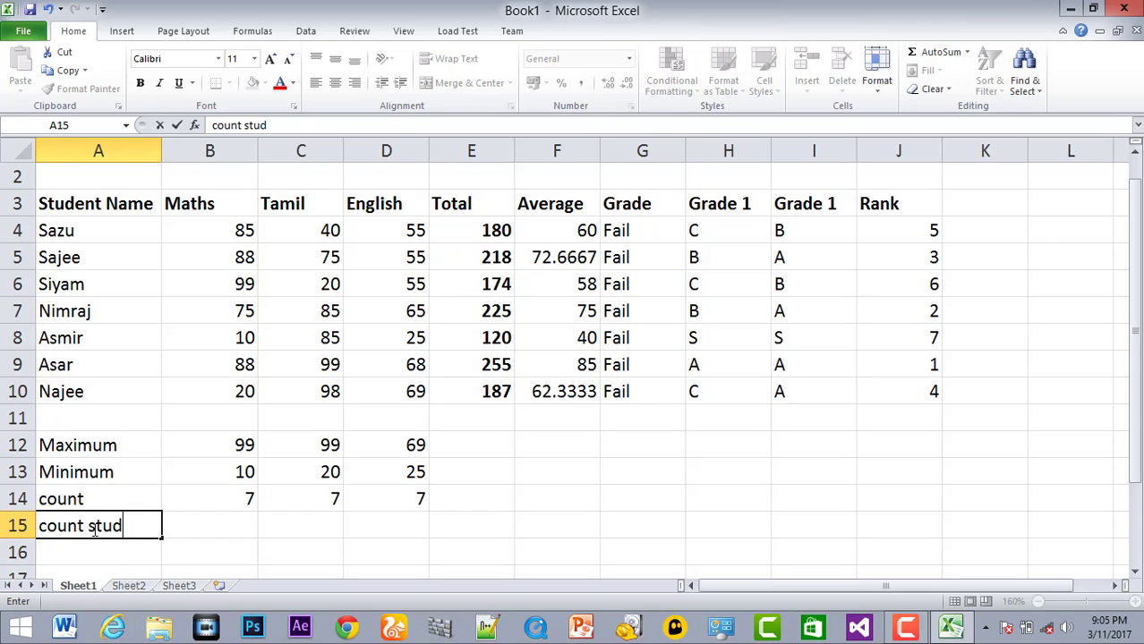
{"action": "type", "text": "ent name"}
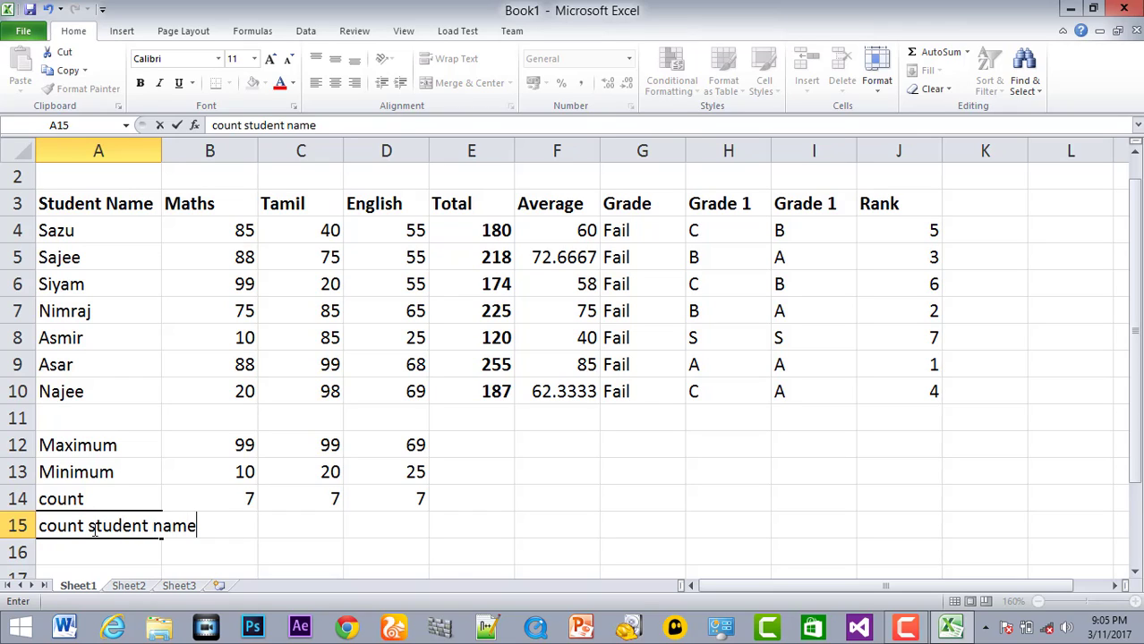
{"action": "left_click", "coordinate": [168, 150]}
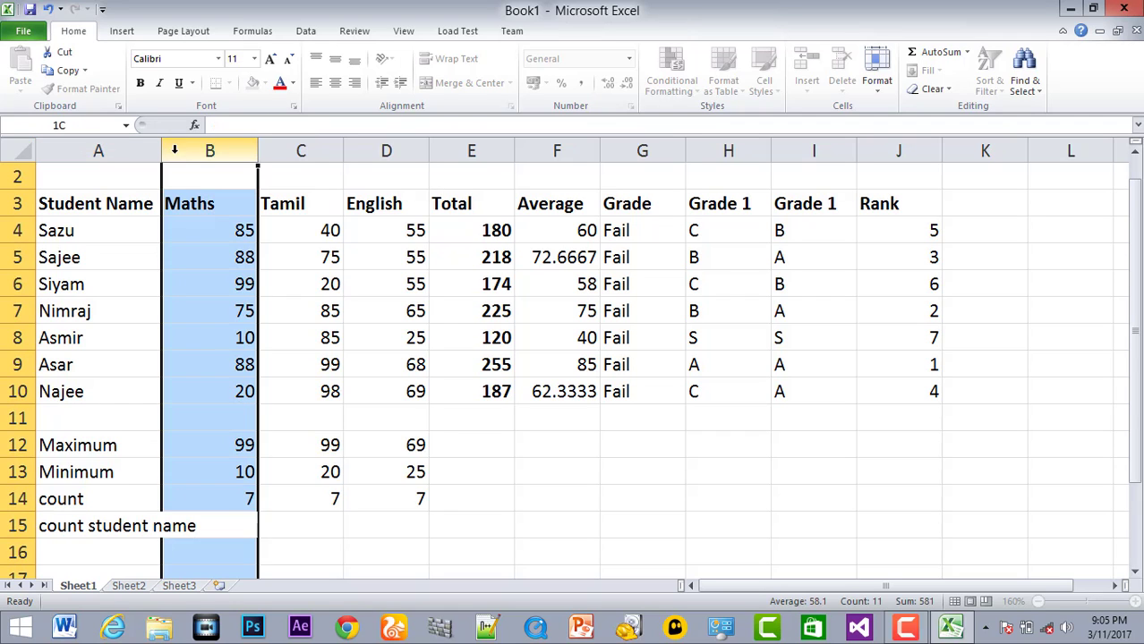
{"action": "left_click_drag", "start_coordinate": [161, 151], "coordinate": [205, 150]}
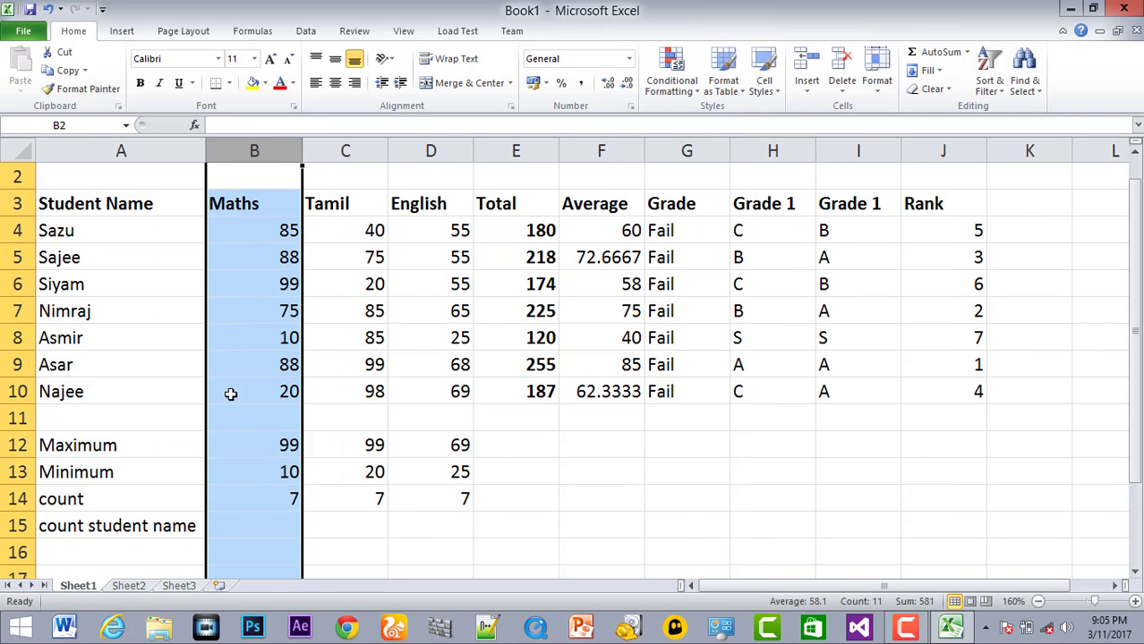
- Start a COUNTIF formula in cell B15 using the student names in A4:A10 as its range
{"action": "left_click", "coordinate": [407, 544]}
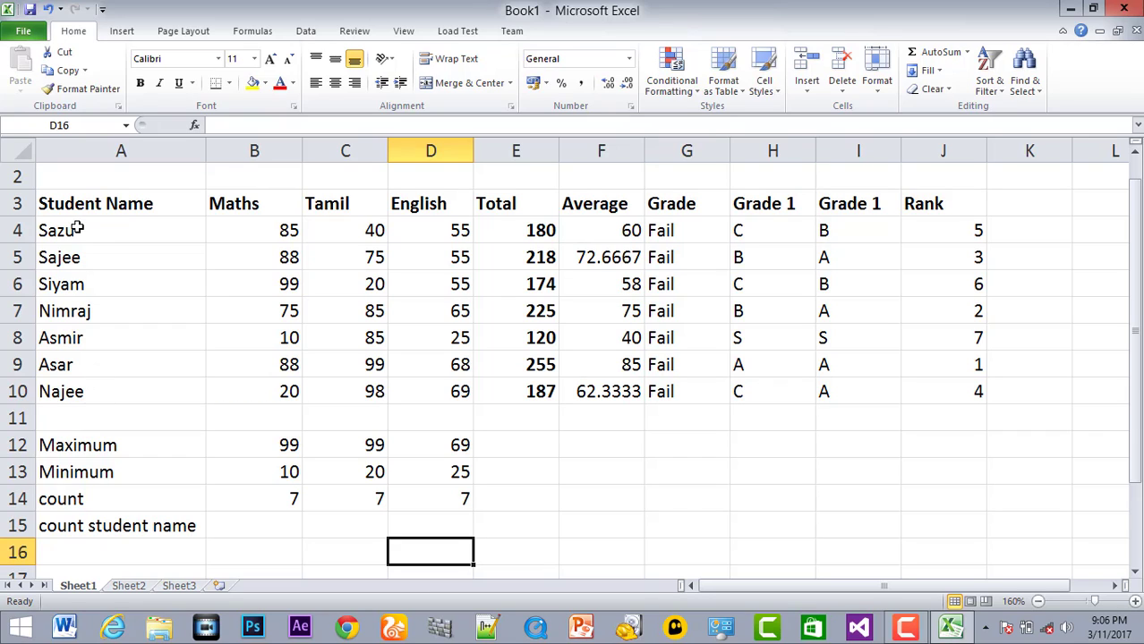
{"action": "left_click_drag", "start_coordinate": [78, 230], "coordinate": [84, 392]}
{"action": "left_click", "coordinate": [281, 523]}
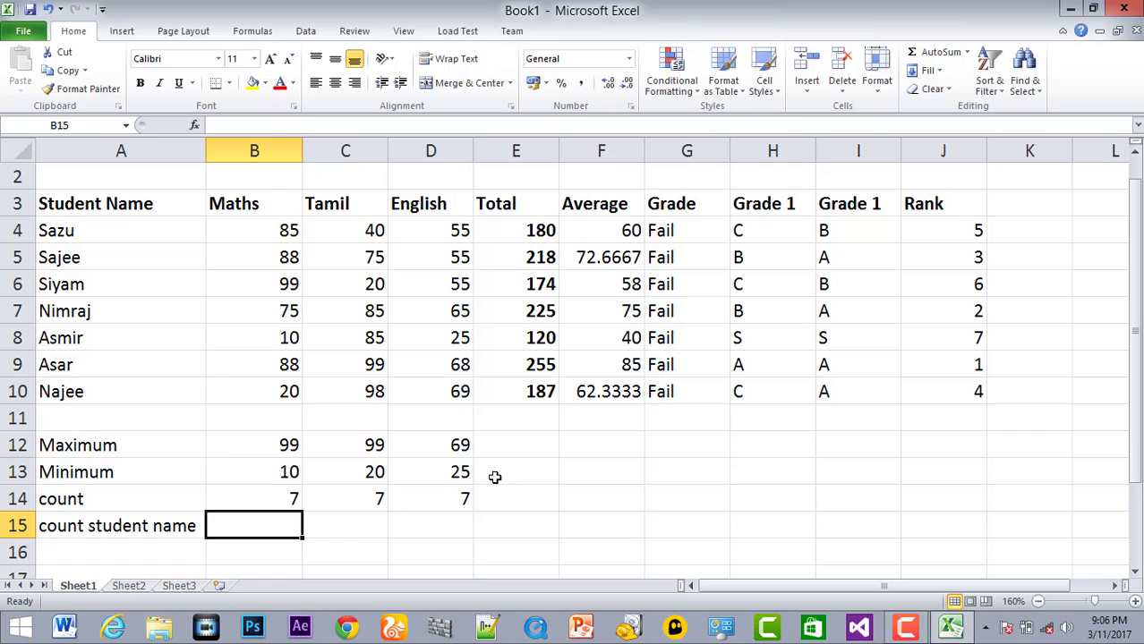
{"action": "type", "text": "="}
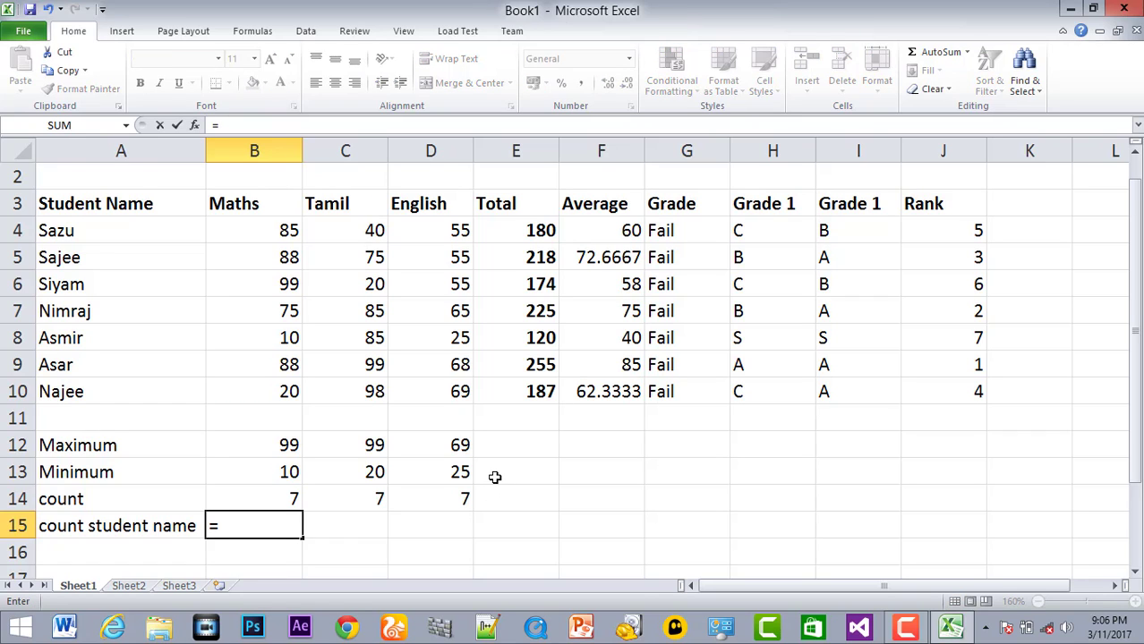
{"action": "type", "text": "cou"}
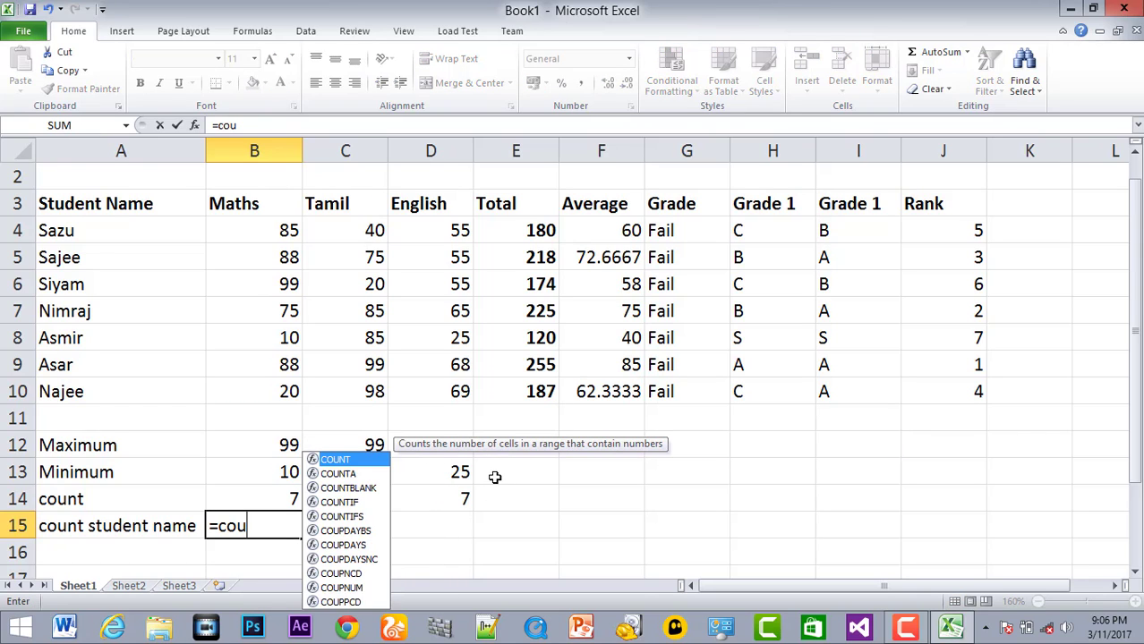
{"action": "double_click", "coordinate": [345, 502]}
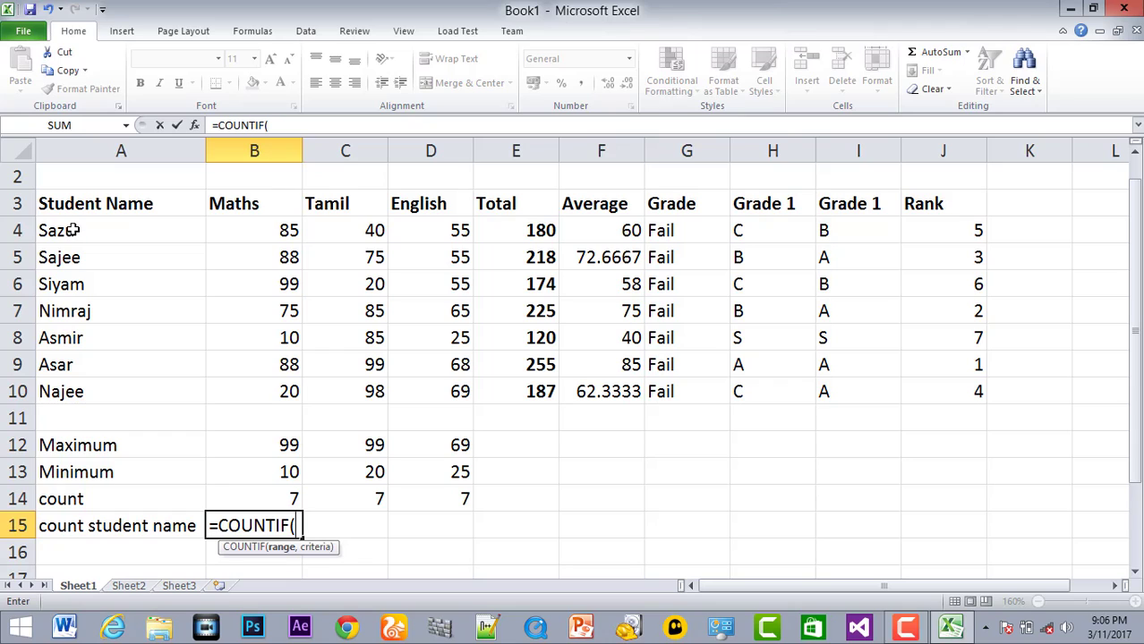
{"action": "left_click_drag", "start_coordinate": [72, 230], "coordinate": [70, 405]}
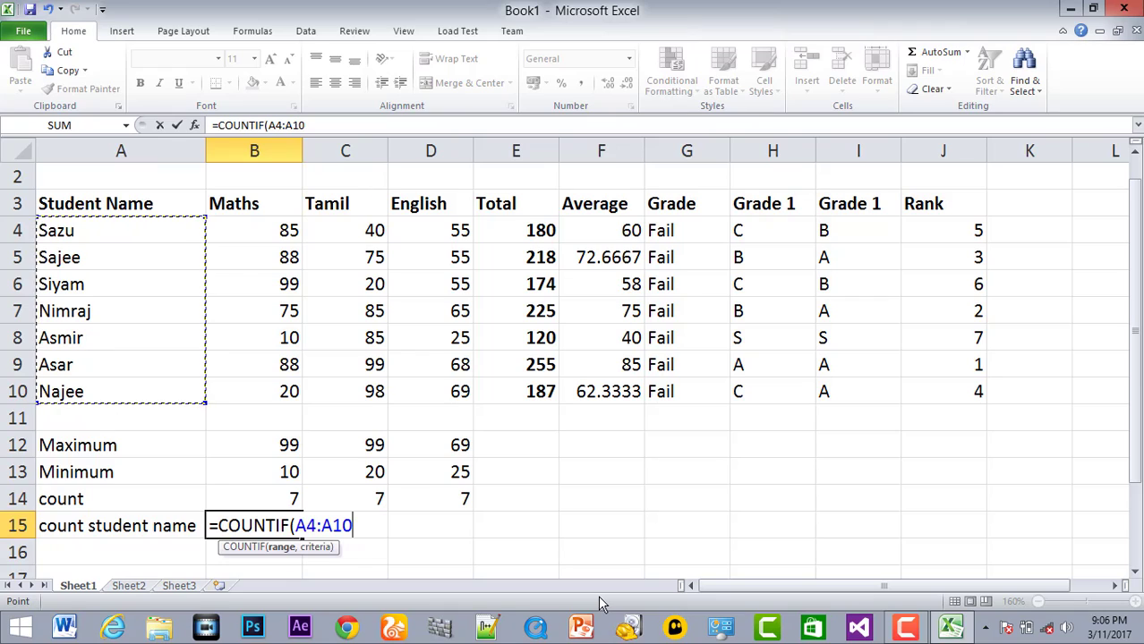
{"action": "type", "text": ","}
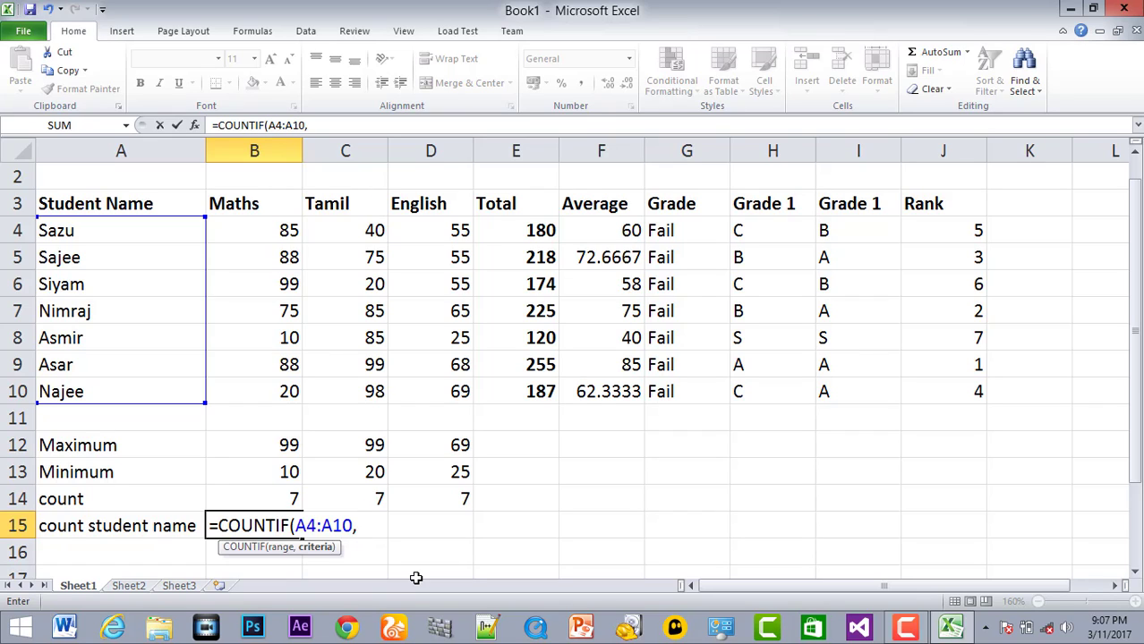
- Try to count the student names by changing the B15 formula to =COUNT(A4:A10)
{"action": "key", "text": "BackSpace"}
{"action": "left_click", "coordinate": [290, 525]}
{"action": "key", "text": "BackSpace"}
{"action": "key", "text": "BackSpace"}
{"action": "left_click", "coordinate": [347, 525]}
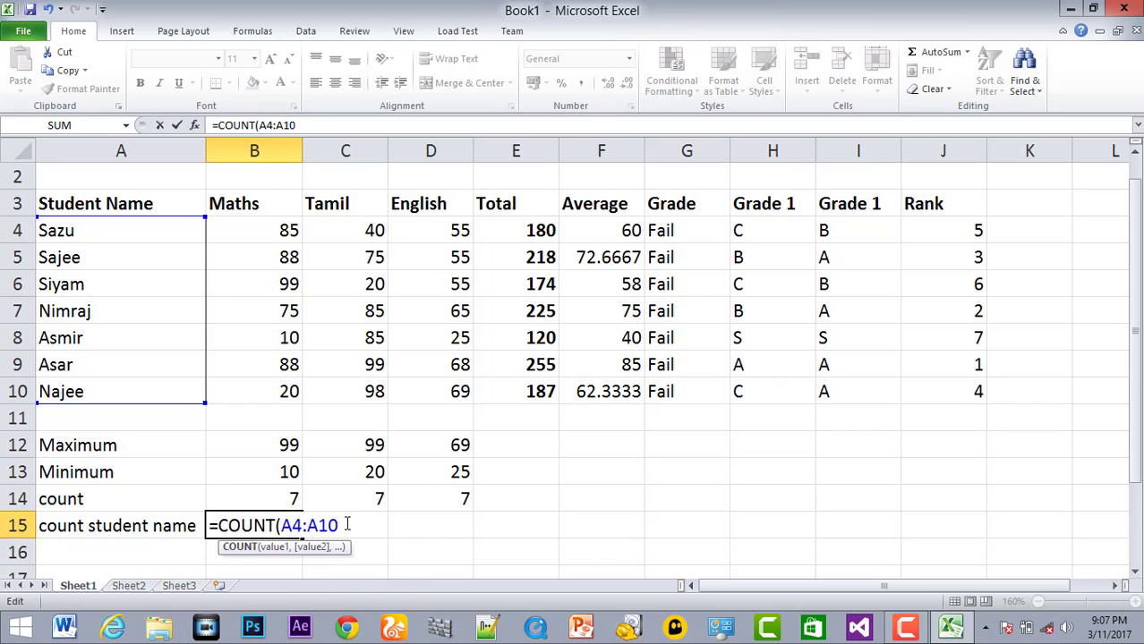
{"action": "type", "text": ")"}
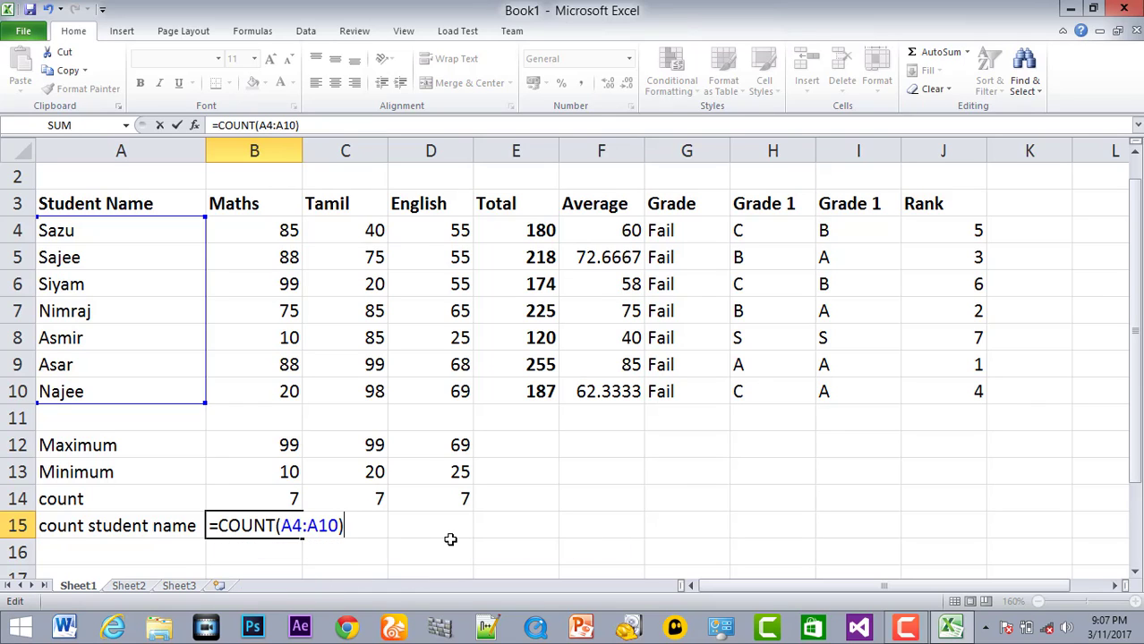
{"action": "key", "text": "Return"}
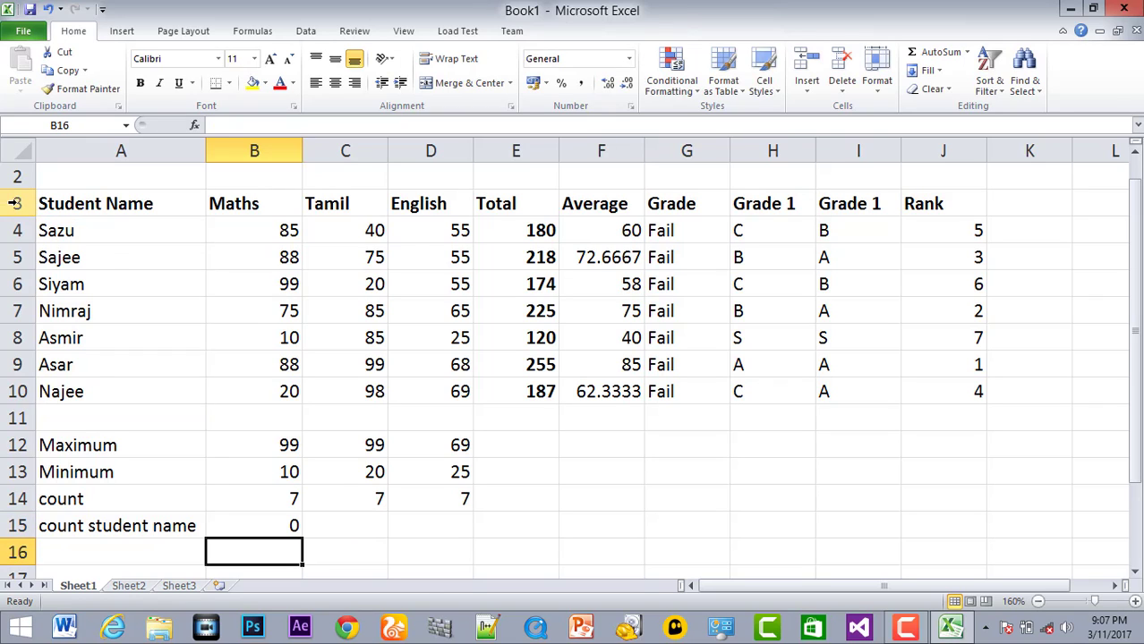
- Replace the formula in B15 with =COUNTIF(A4:A10,"*") to count the student names
{"action": "double_click", "coordinate": [274, 523]}
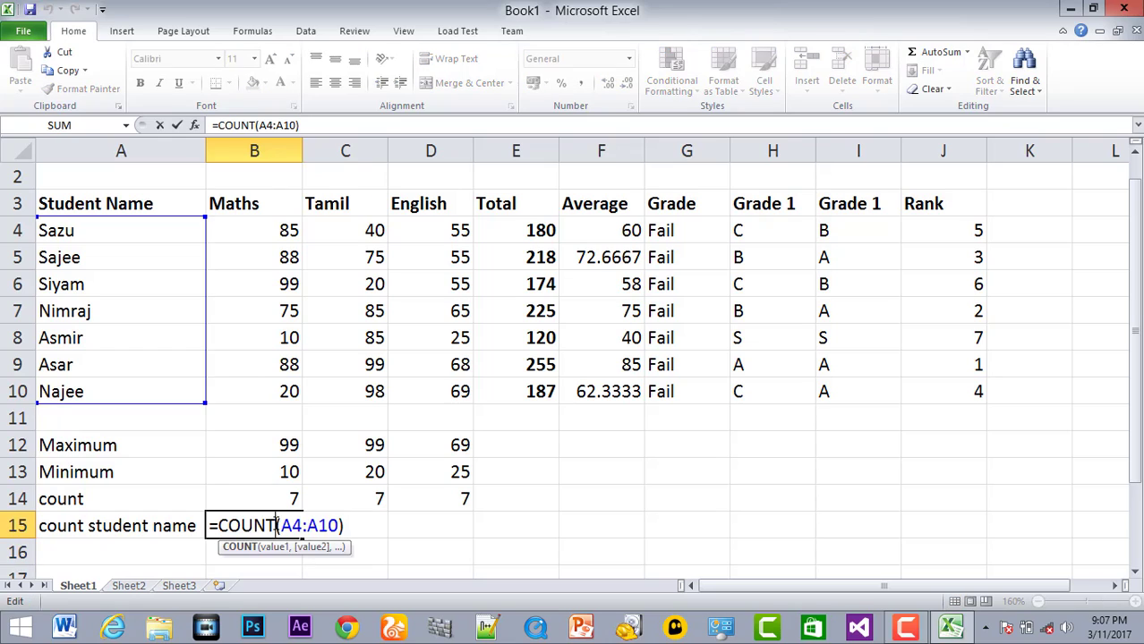
{"action": "type", "text": "if"}
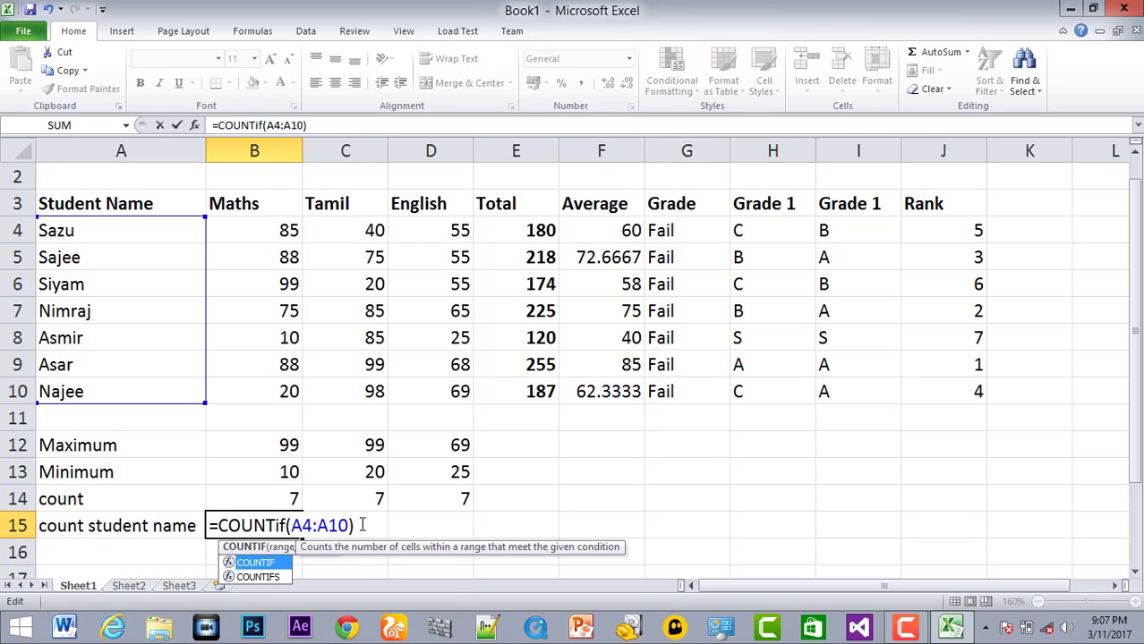
{"action": "left_click_drag", "start_coordinate": [356, 526], "coordinate": [255, 525]}
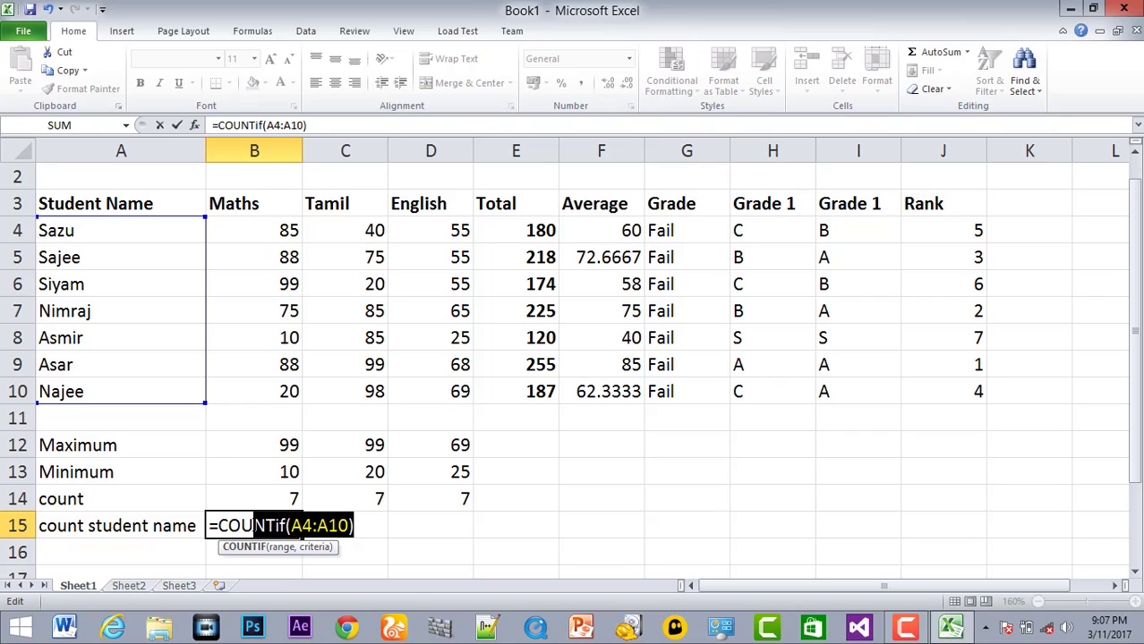
{"action": "key", "text": "BackSpace"}
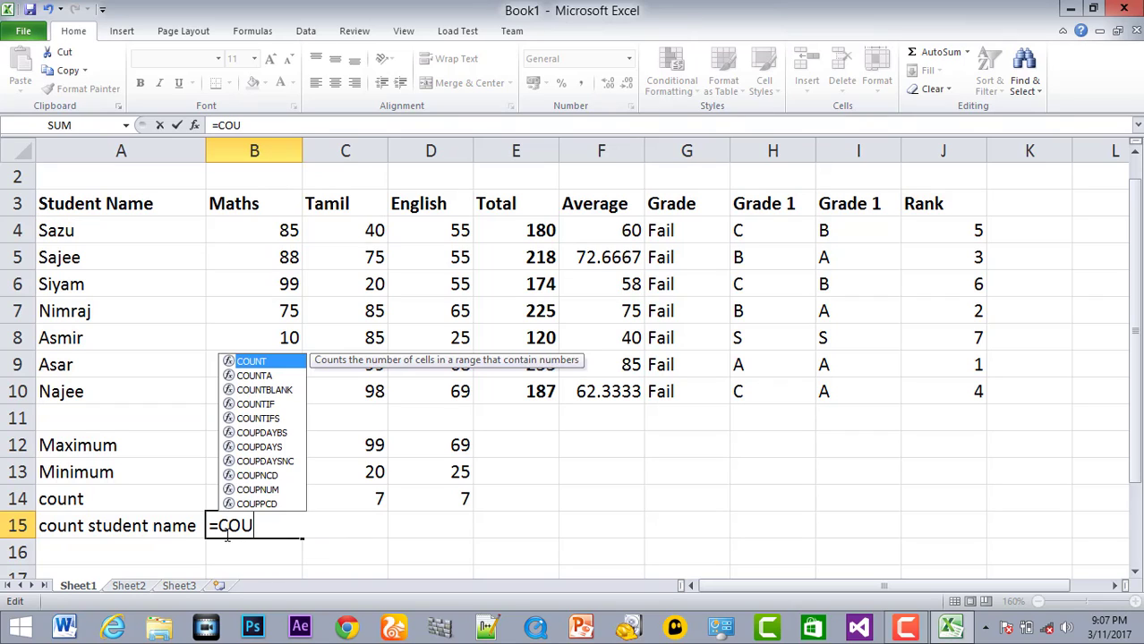
{"action": "double_click", "coordinate": [257, 403]}
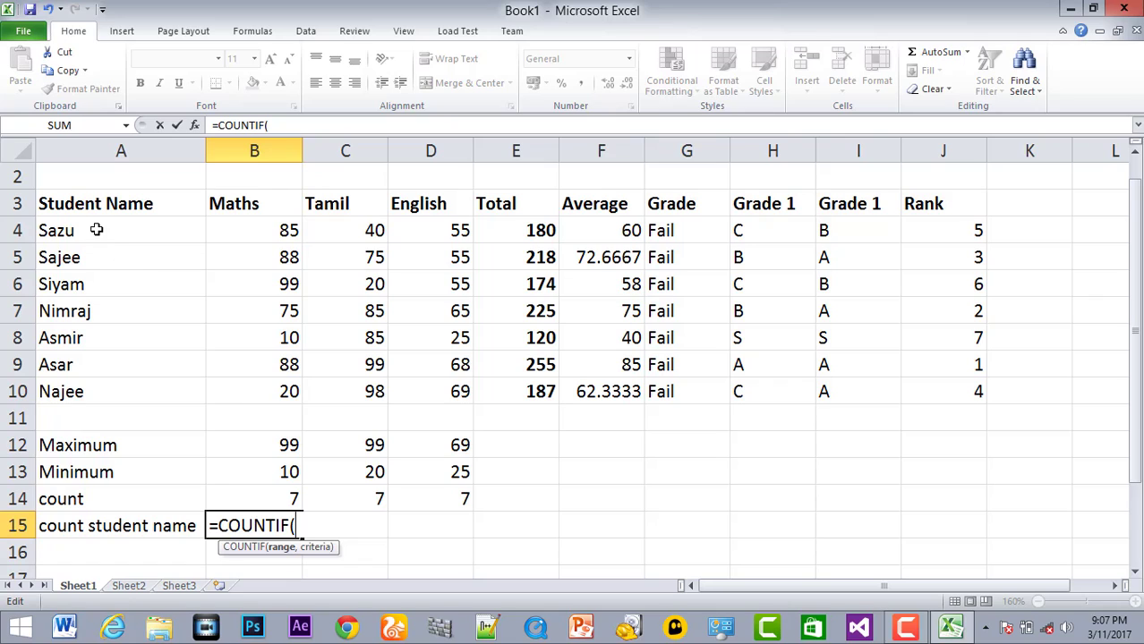
{"action": "left_click_drag", "start_coordinate": [97, 230], "coordinate": [96, 386]}
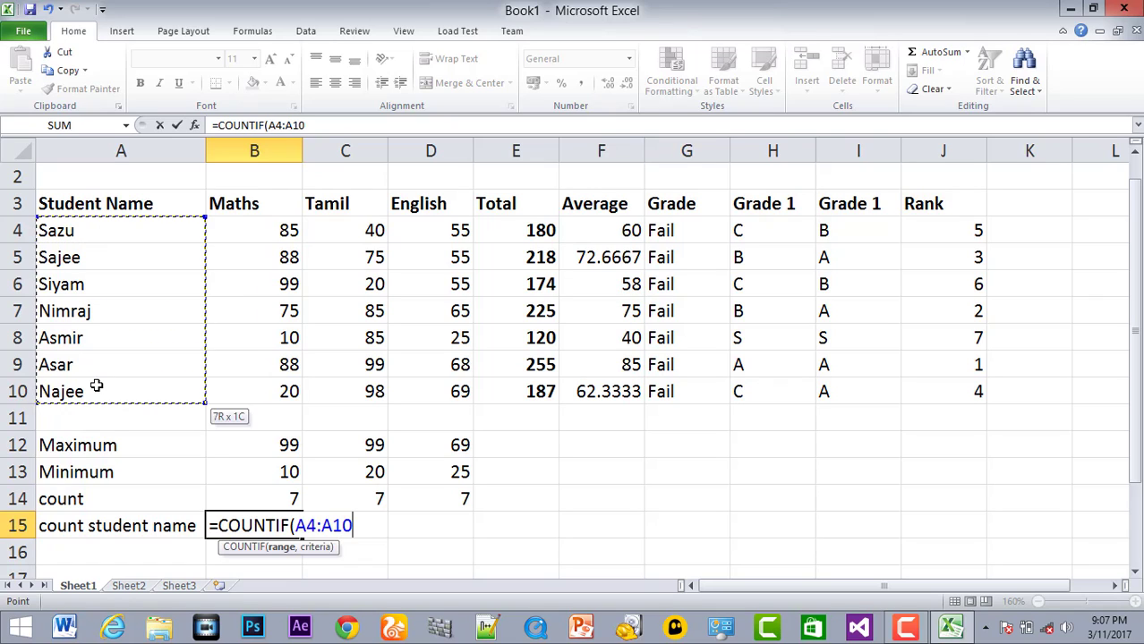
{"action": "type", "text": ","}
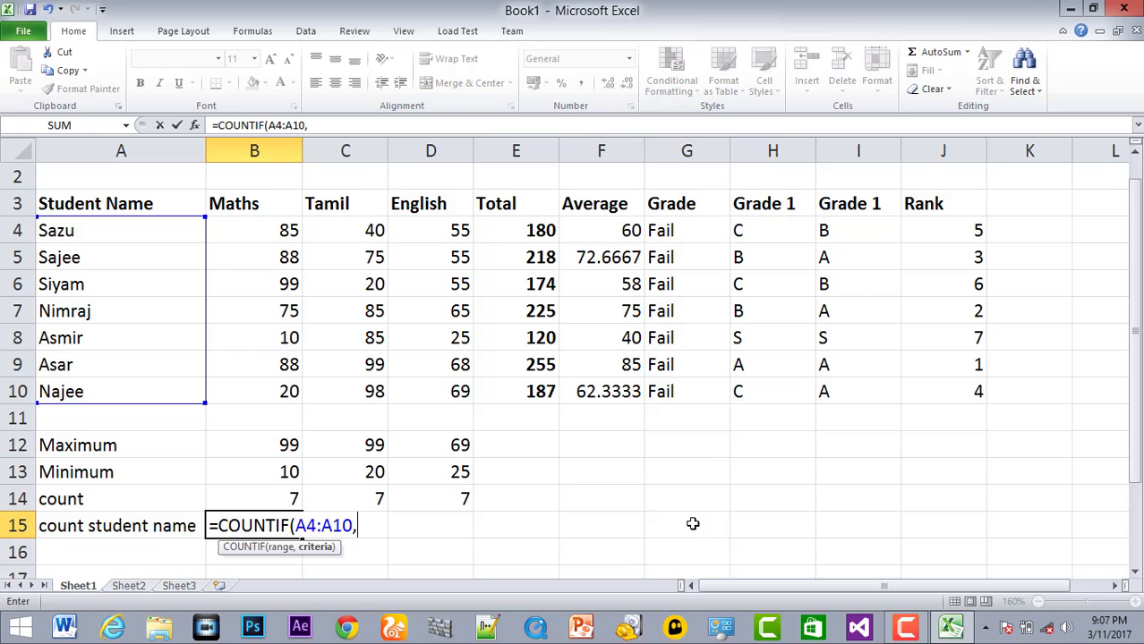
{"action": "type", "text": "\""}
{"action": "type", "text": "*\""}
{"action": "type", "text": ")"}
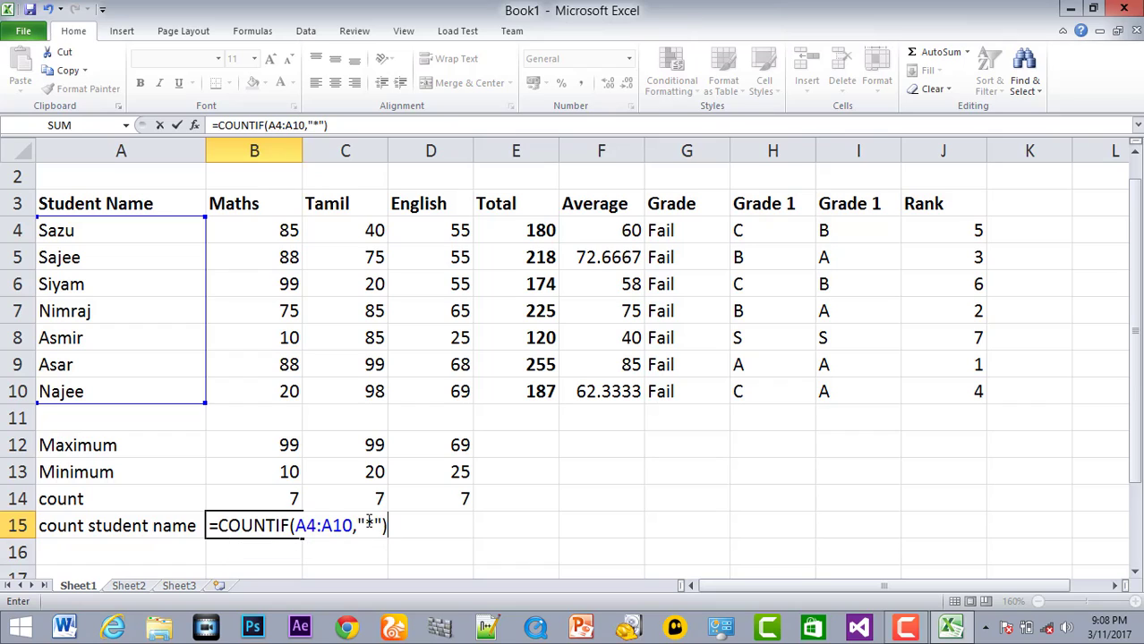
{"action": "key", "text": "Return"}
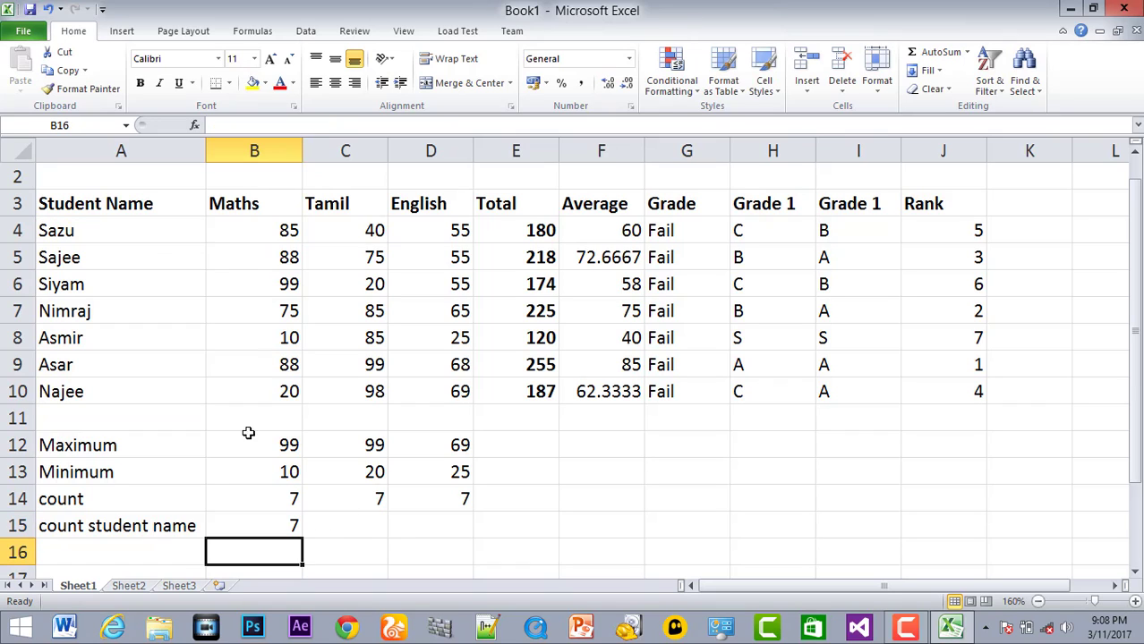
- Minimize the Book1 workbook and open the Item Report workbook from the desktop
{"action": "left_click", "coordinate": [295, 525]}
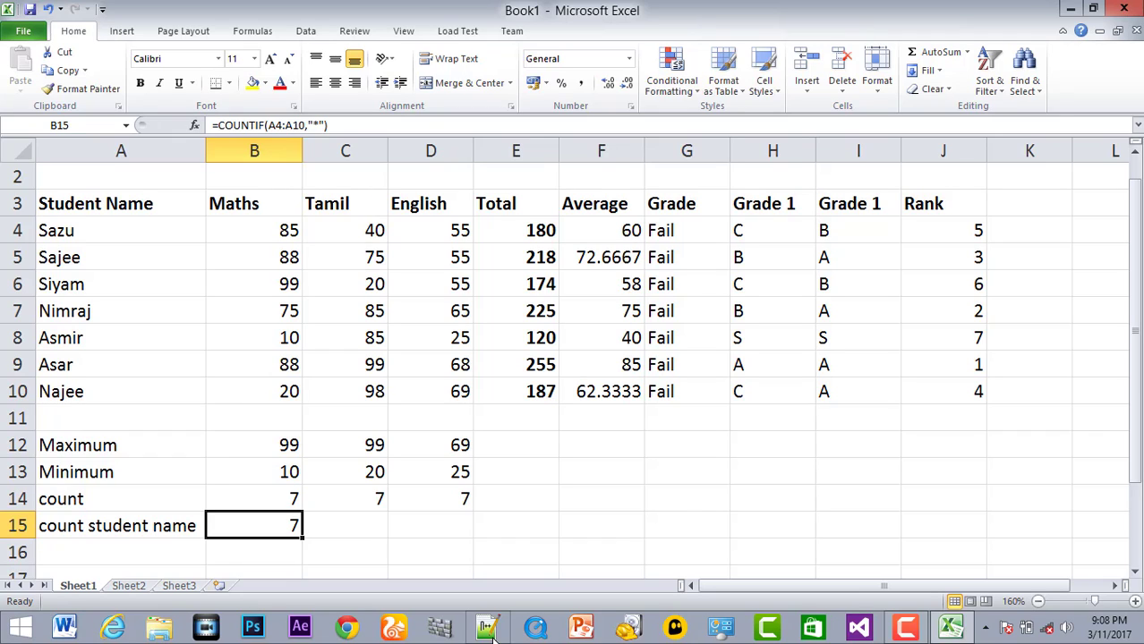
{"action": "left_click", "coordinate": [608, 454]}
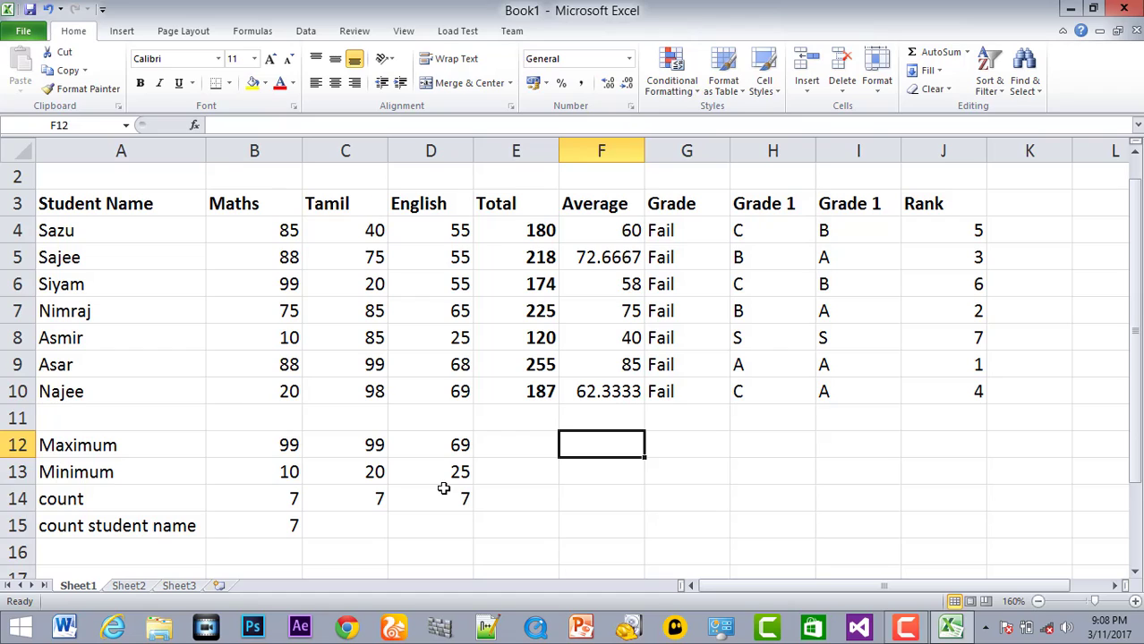
{"action": "left_click", "coordinate": [1068, 13]}
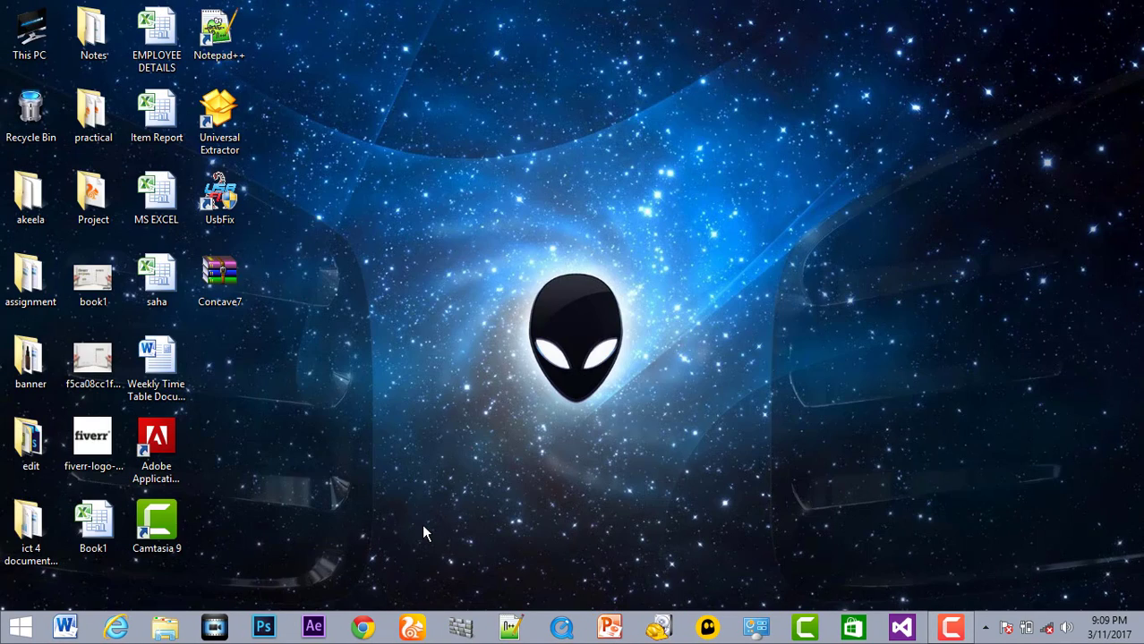
{"action": "double_click", "coordinate": [163, 200]}
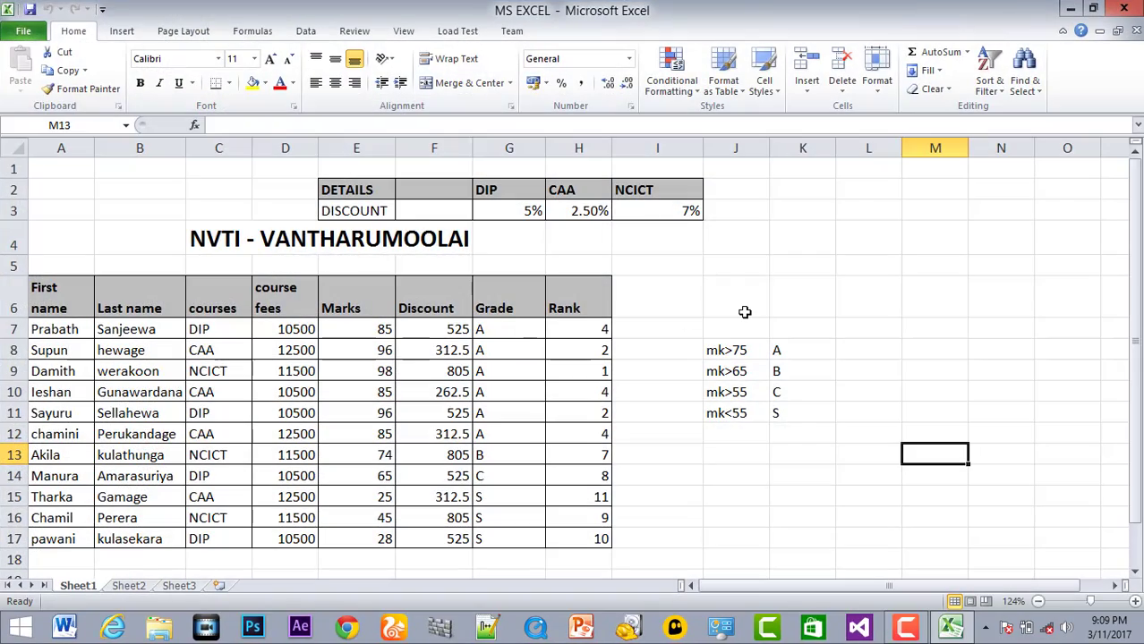
{"action": "left_click", "coordinate": [1126, 8]}
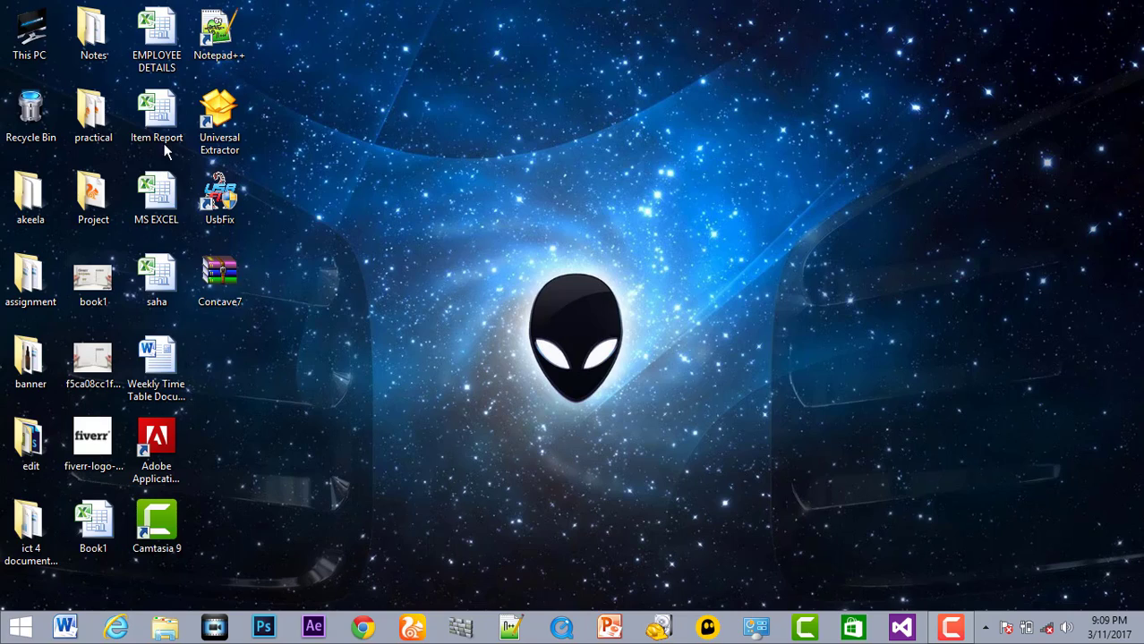
{"action": "double_click", "coordinate": [164, 111]}
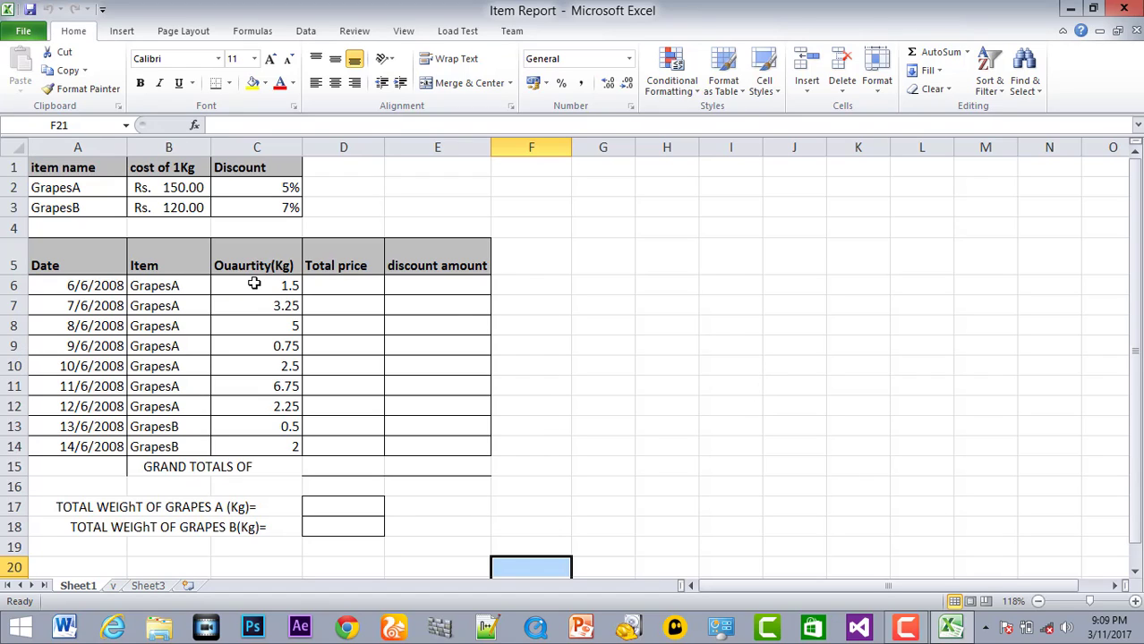
- Examine the GrapesA and GrapesB entries in the item column, their quantities in C6:C14 and the price table above
{"action": "left_click", "coordinate": [183, 284]}
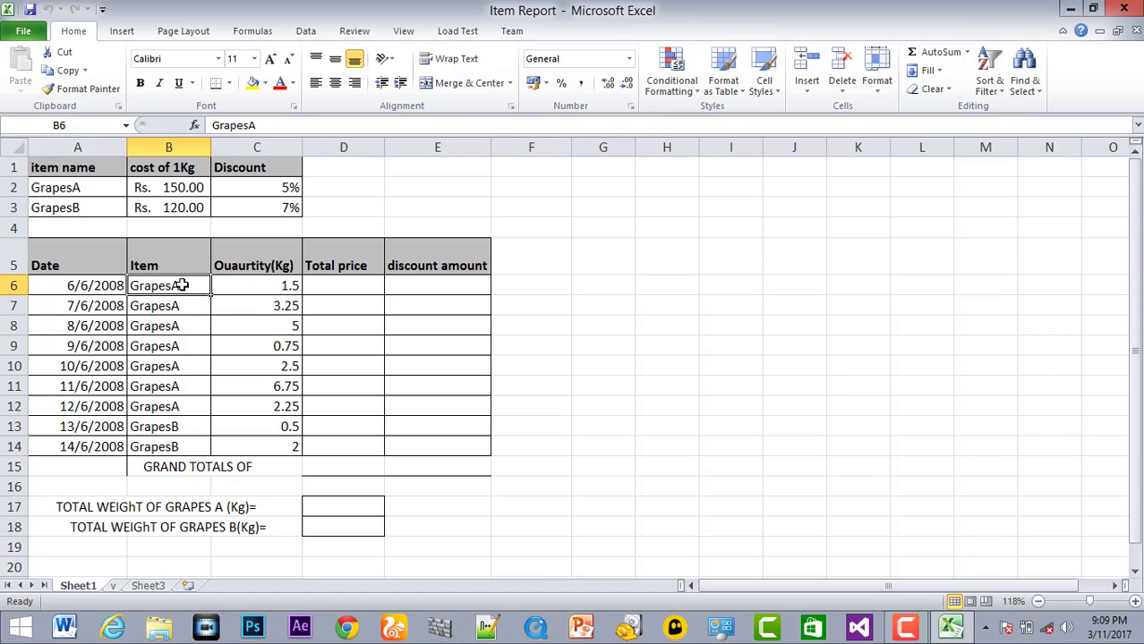
{"action": "left_click", "coordinate": [179, 305]}
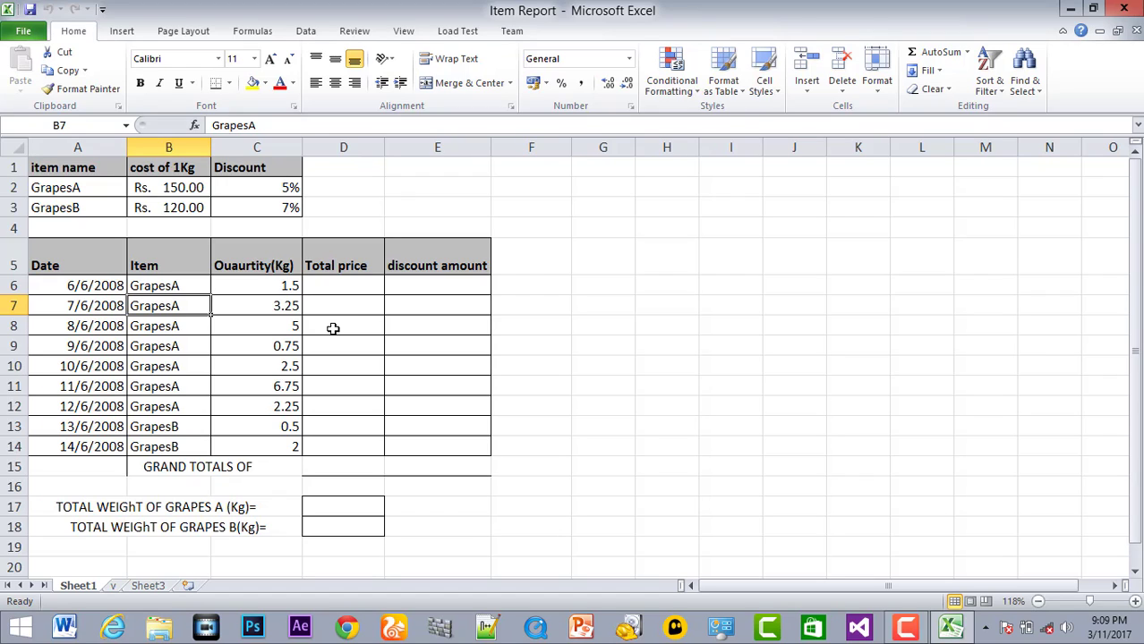
{"action": "left_click", "coordinate": [180, 285]}
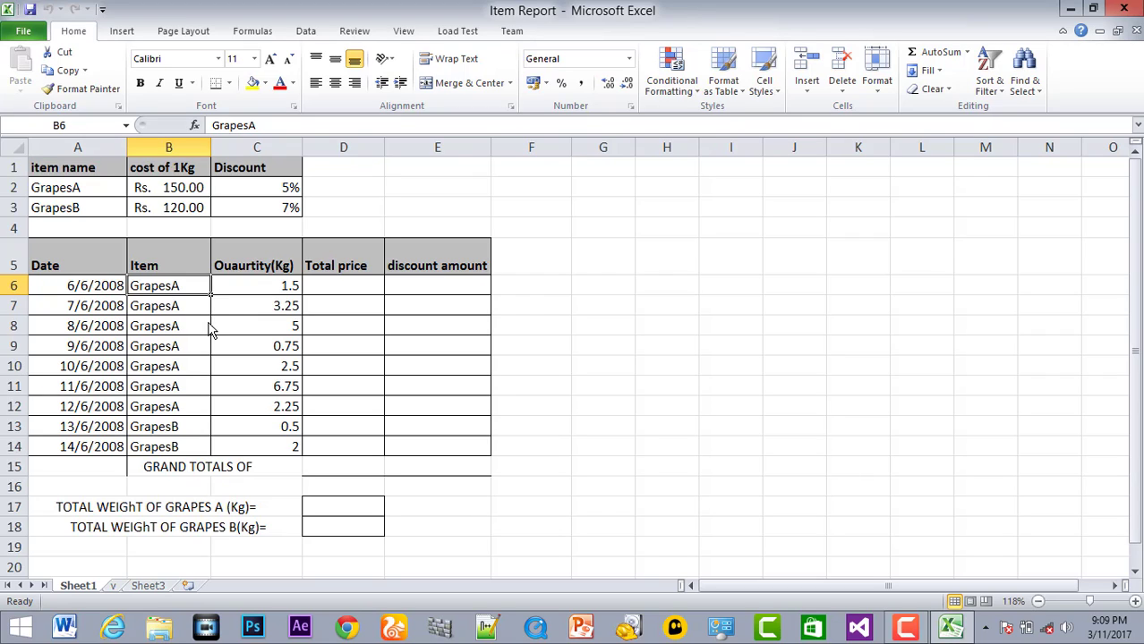
{"action": "left_click", "coordinate": [63, 208]}
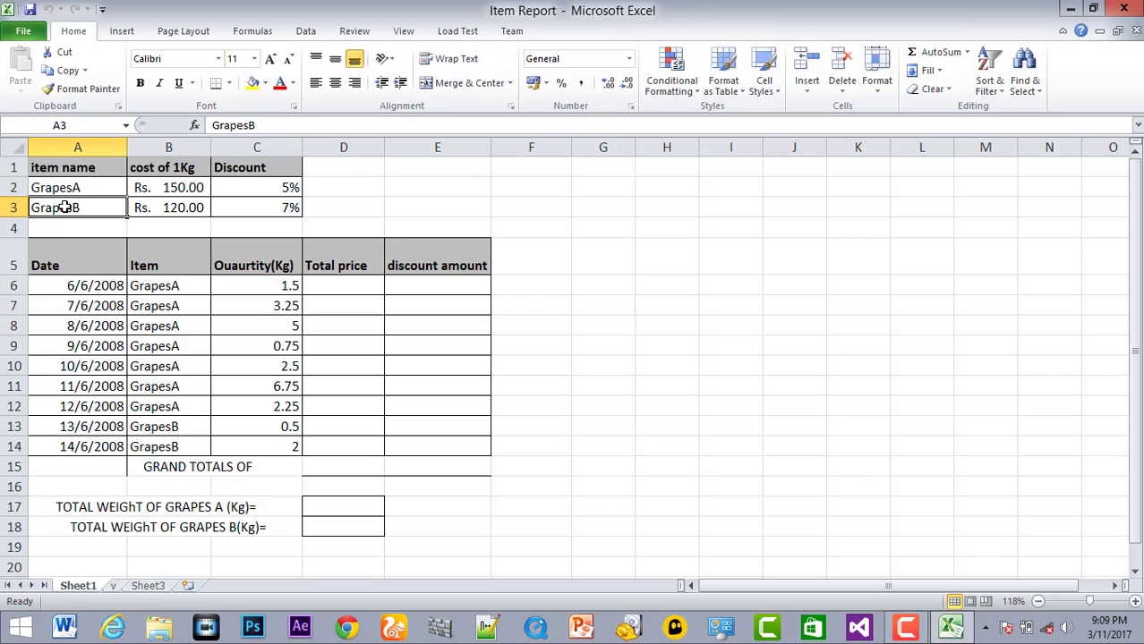
{"action": "left_click", "coordinate": [197, 208]}
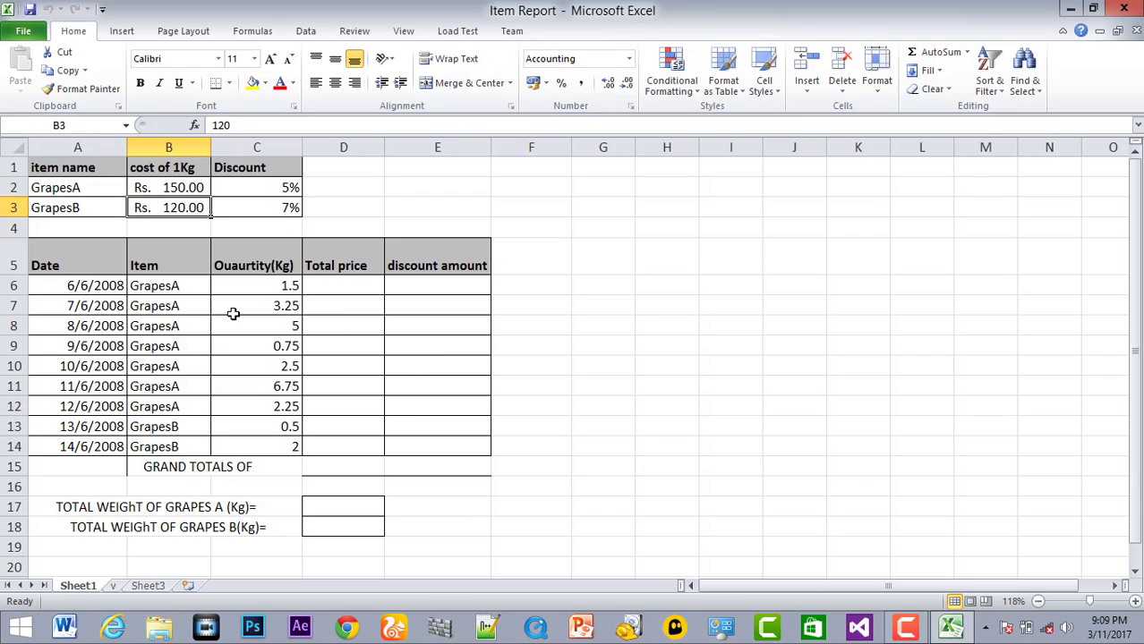
{"action": "left_click", "coordinate": [260, 287]}
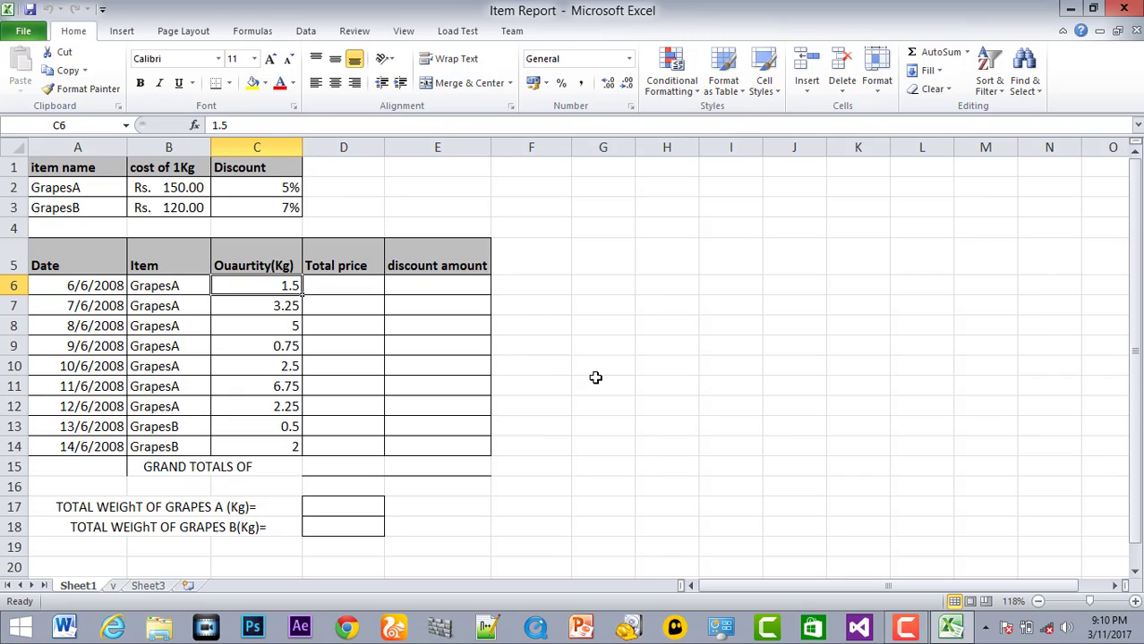
{"action": "left_click", "coordinate": [167, 285]}
{"action": "left_click", "coordinate": [268, 285]}
{"action": "left_click_drag", "start_coordinate": [267, 299], "coordinate": [298, 442]}
{"action": "left_click", "coordinate": [162, 412]}
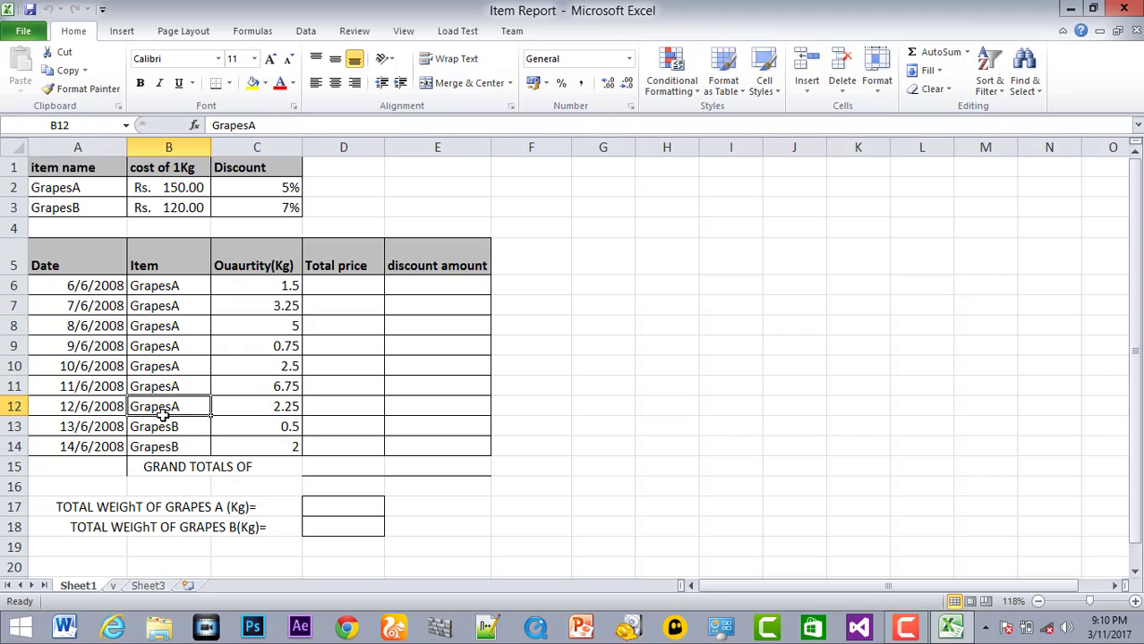
{"action": "left_click_drag", "start_coordinate": [267, 281], "coordinate": [272, 442]}
{"action": "left_click", "coordinate": [586, 284]}
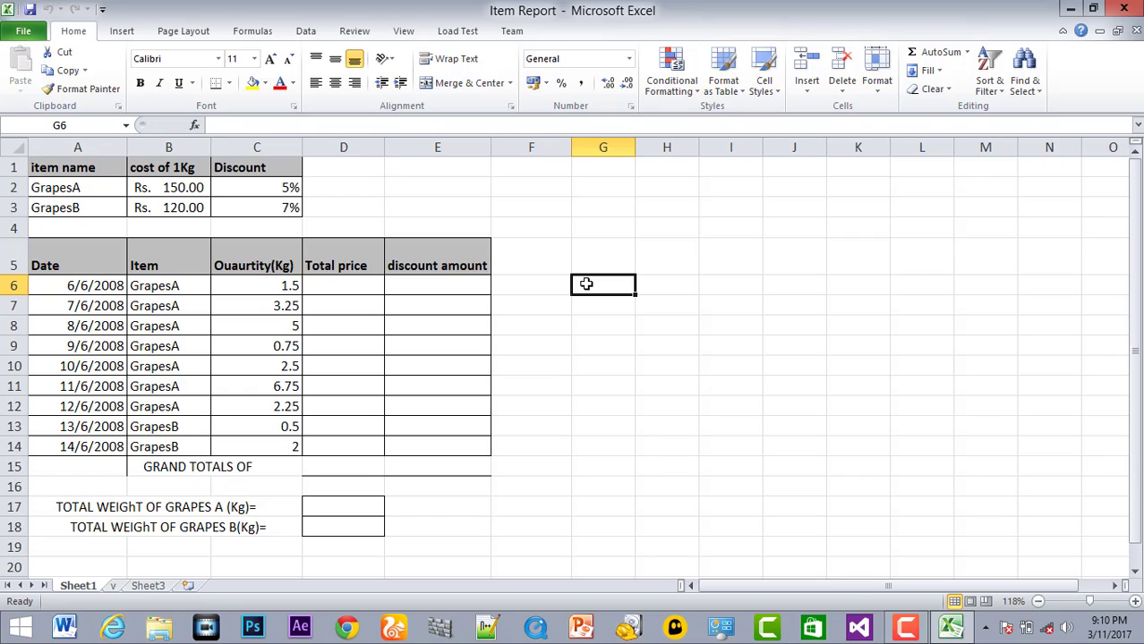
{"action": "left_click_drag", "start_coordinate": [149, 287], "coordinate": [163, 348]}
{"action": "left_click_drag", "start_coordinate": [166, 424], "coordinate": [197, 445]}
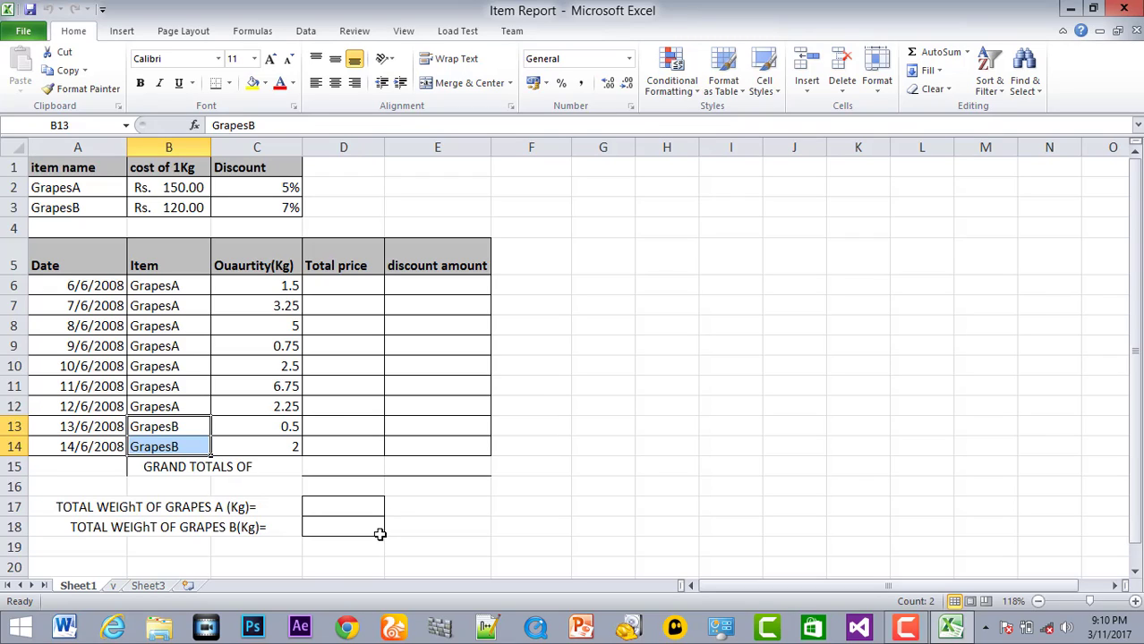
- Total the weight of Grapes A in D17 with =SUMIF(B6:B14,B6,C6:C14)
{"action": "left_click", "coordinate": [339, 507]}
{"action": "type", "text": "="}
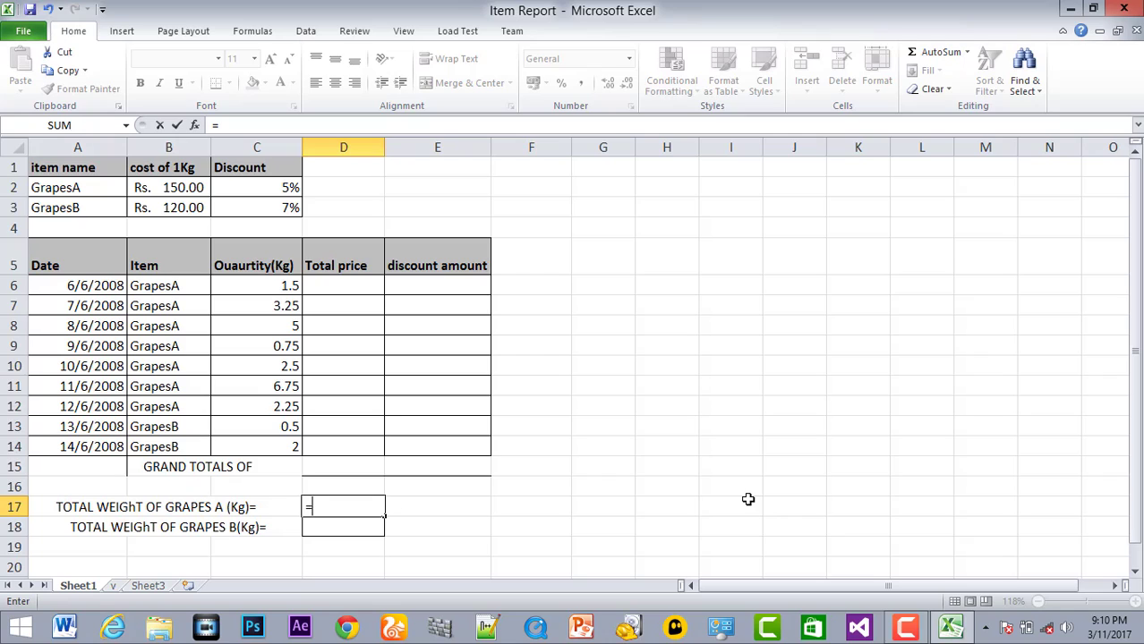
{"action": "type", "text": "su"}
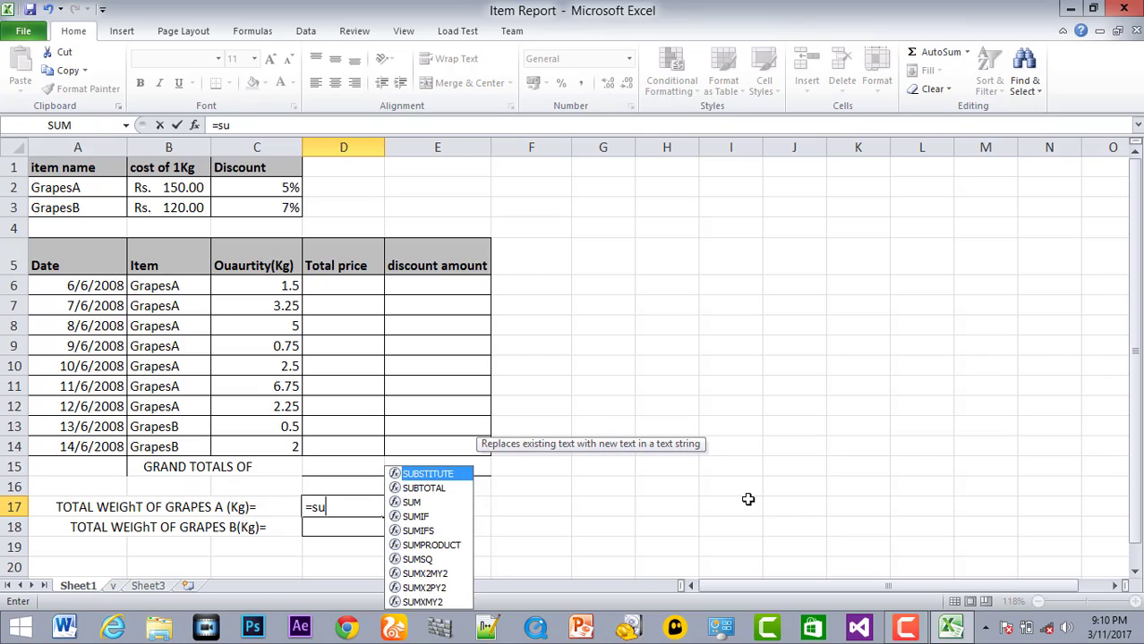
{"action": "type", "text": "m"}
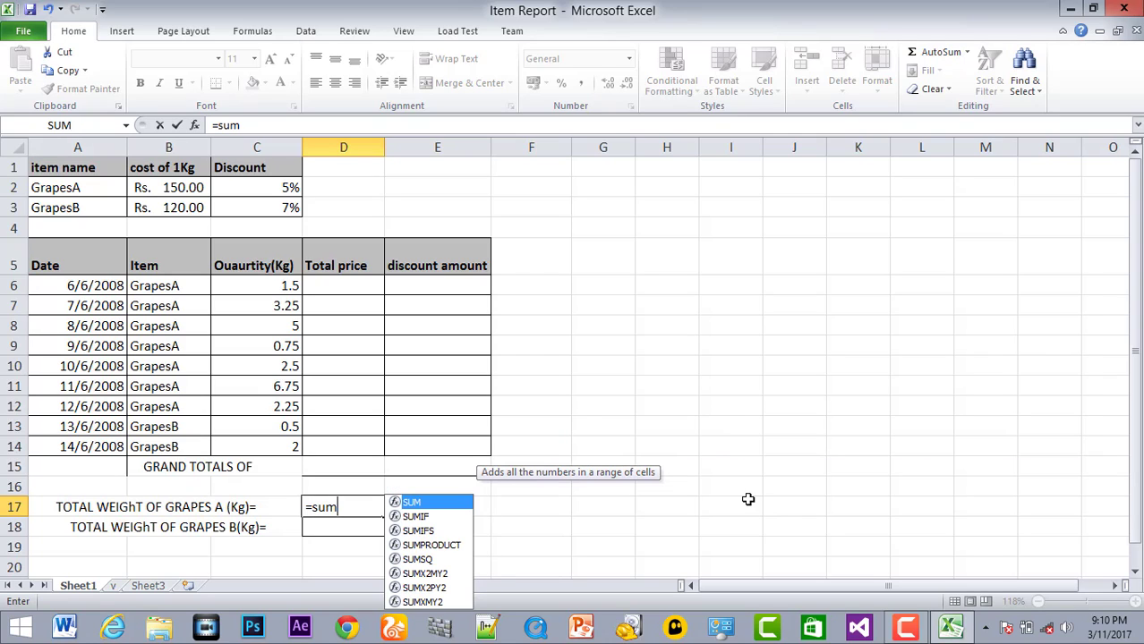
{"action": "double_click", "coordinate": [437, 517]}
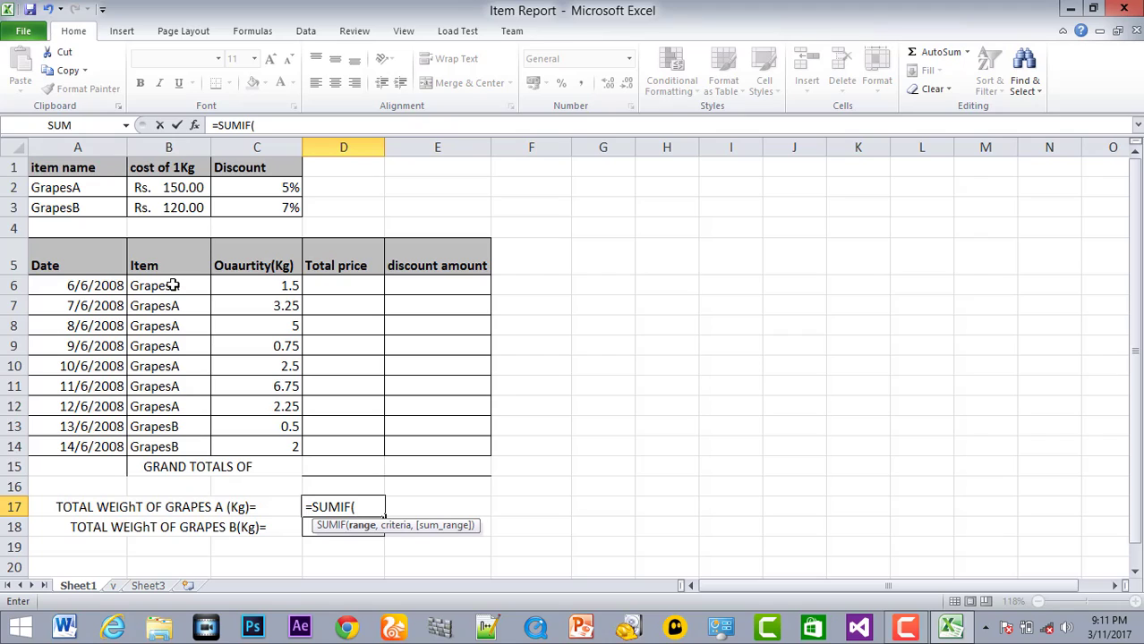
{"action": "left_click_drag", "start_coordinate": [173, 285], "coordinate": [174, 446]}
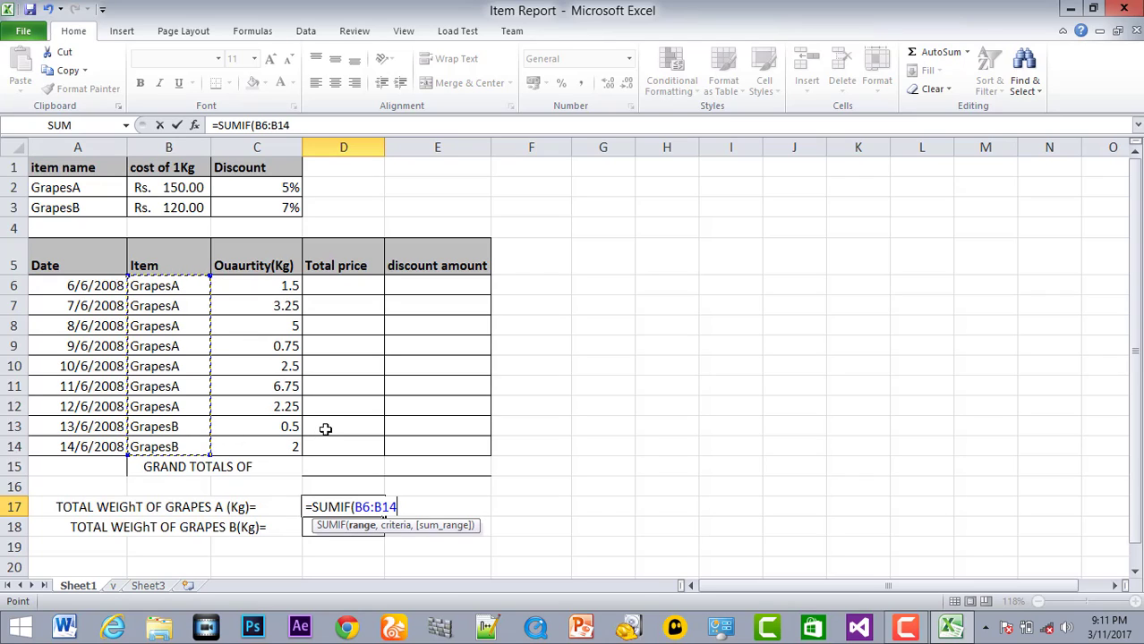
{"action": "type", "text": ","}
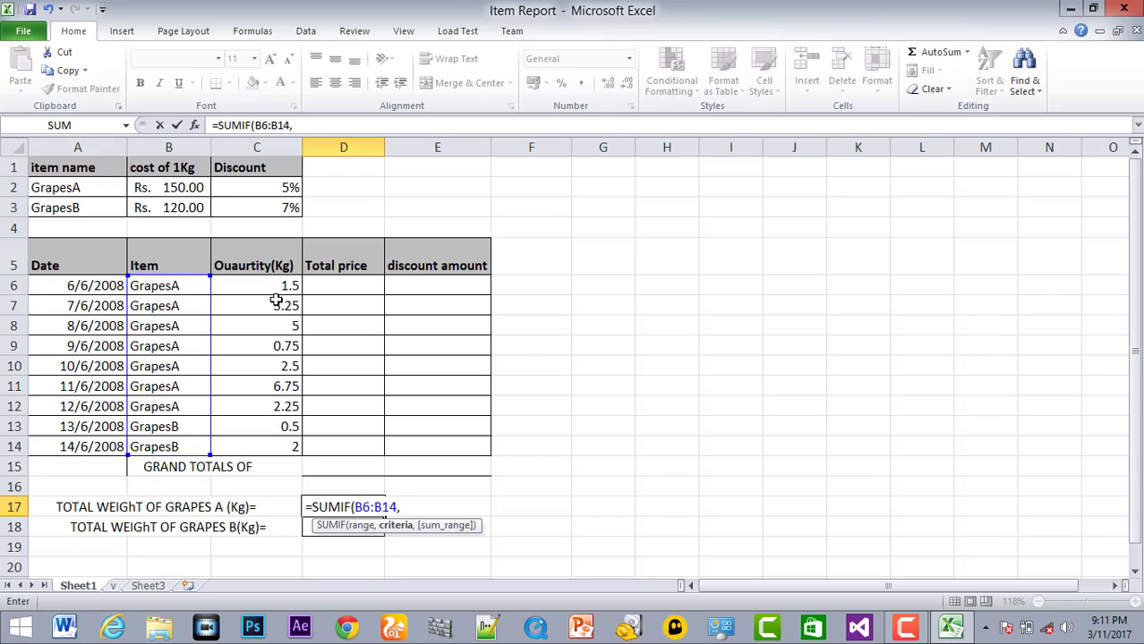
{"action": "left_click", "coordinate": [175, 289]}
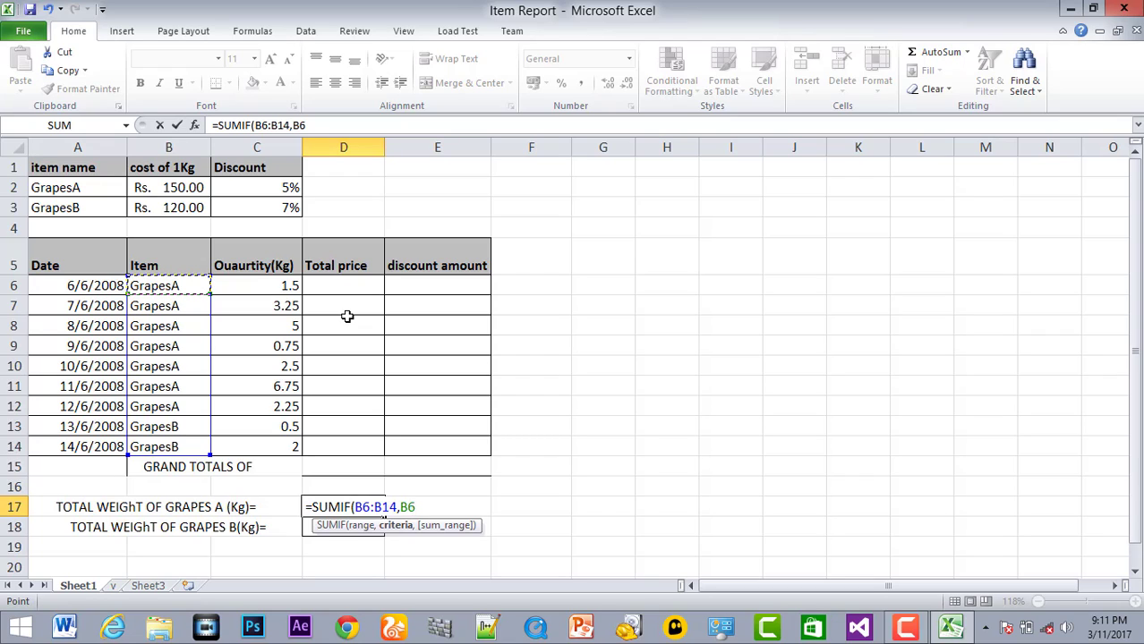
{"action": "type", "text": ","}
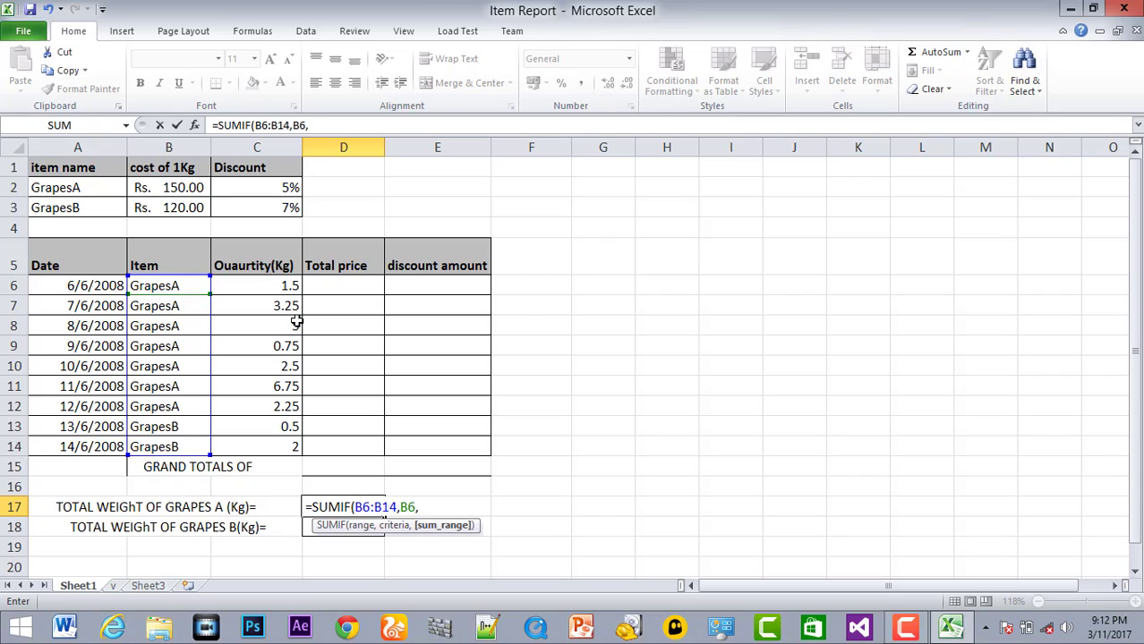
{"action": "left_click_drag", "start_coordinate": [257, 285], "coordinate": [251, 449]}
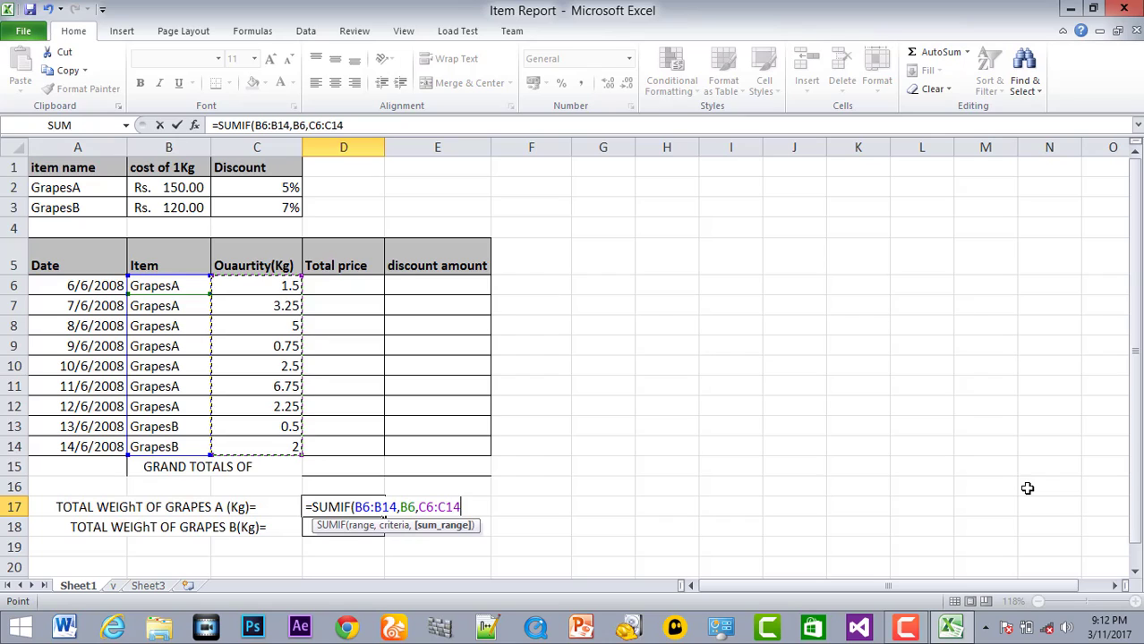
{"action": "type", "text": ")"}
{"action": "key", "text": "Return"}
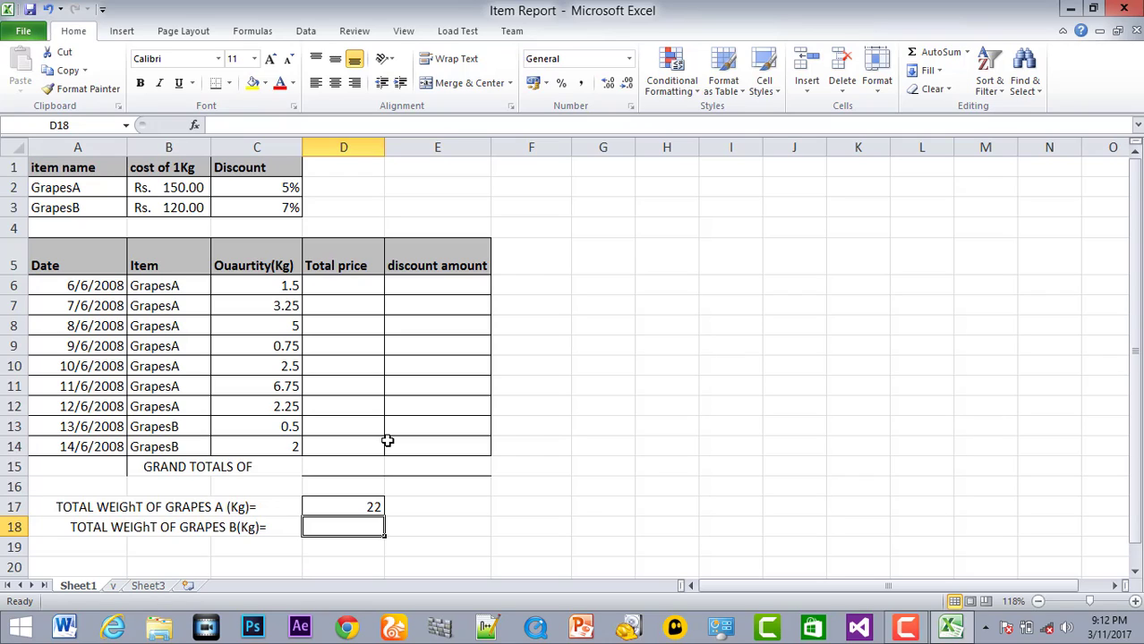
- Total the weight of Grapes B in D18 with =SUMIF(B6:B14,B13,C6:C14)
{"action": "type", "text": "="}
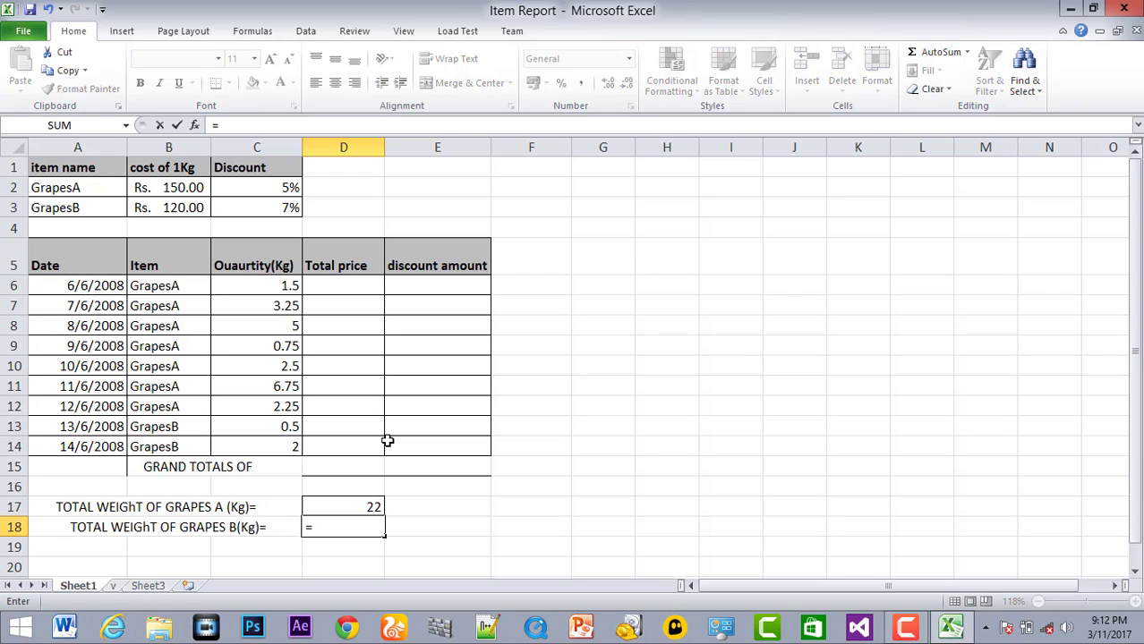
{"action": "type", "text": "su"}
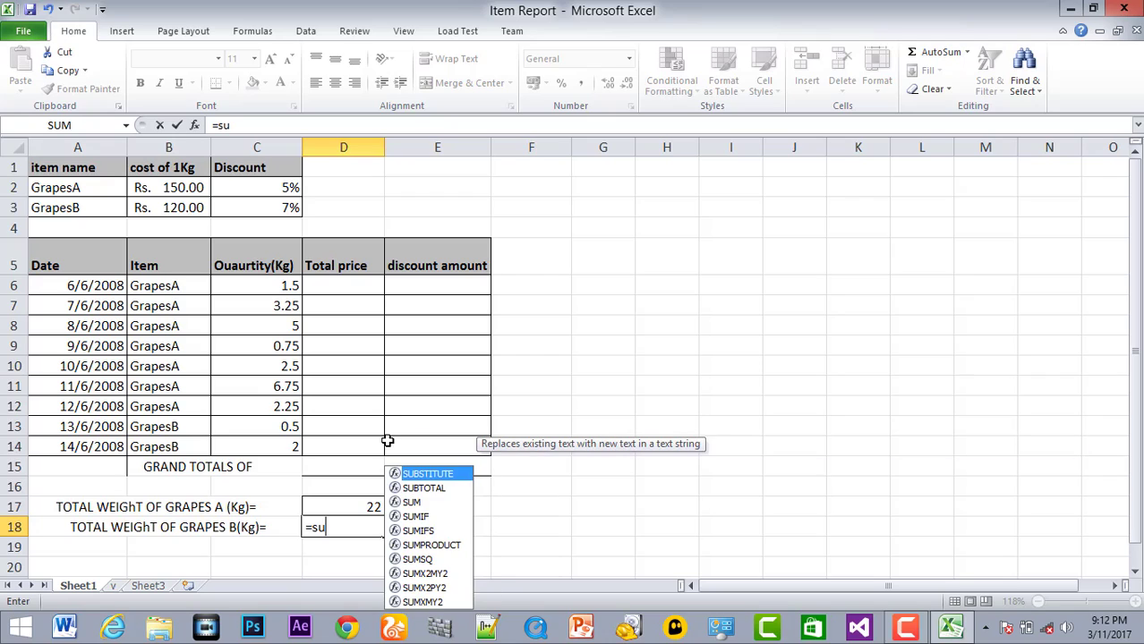
{"action": "double_click", "coordinate": [419, 517]}
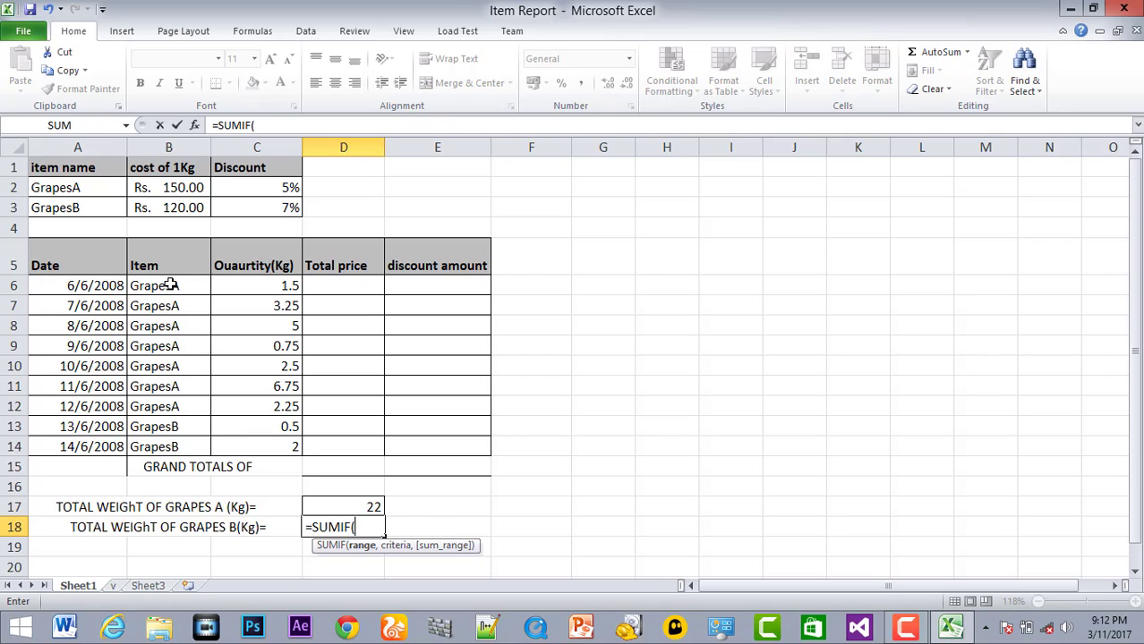
{"action": "left_click_drag", "start_coordinate": [168, 288], "coordinate": [168, 443]}
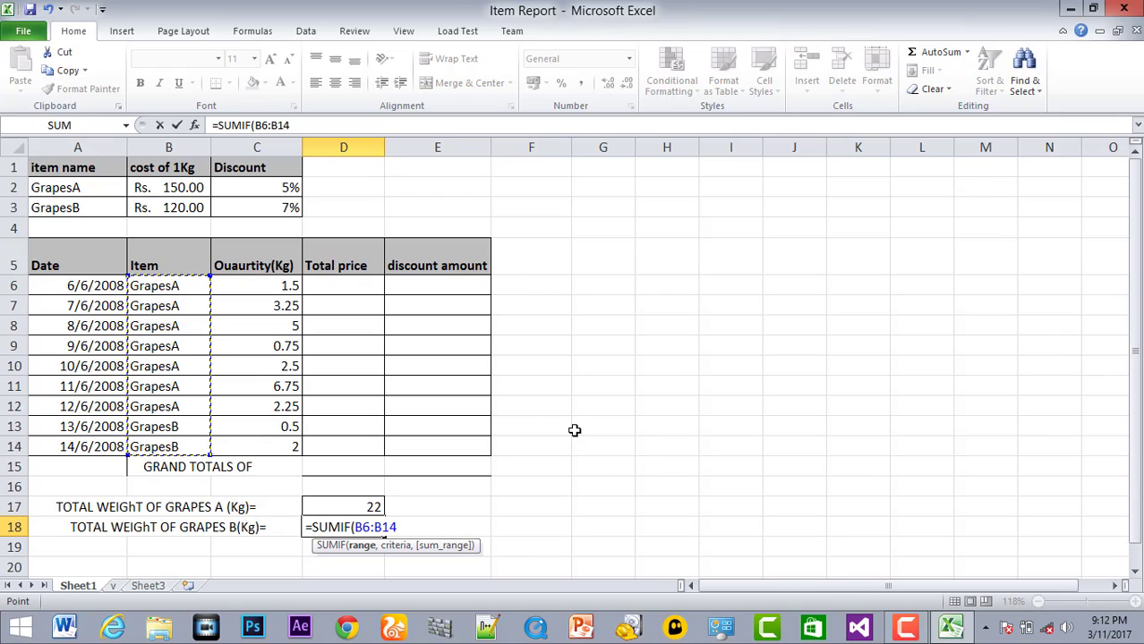
{"action": "type", "text": ","}
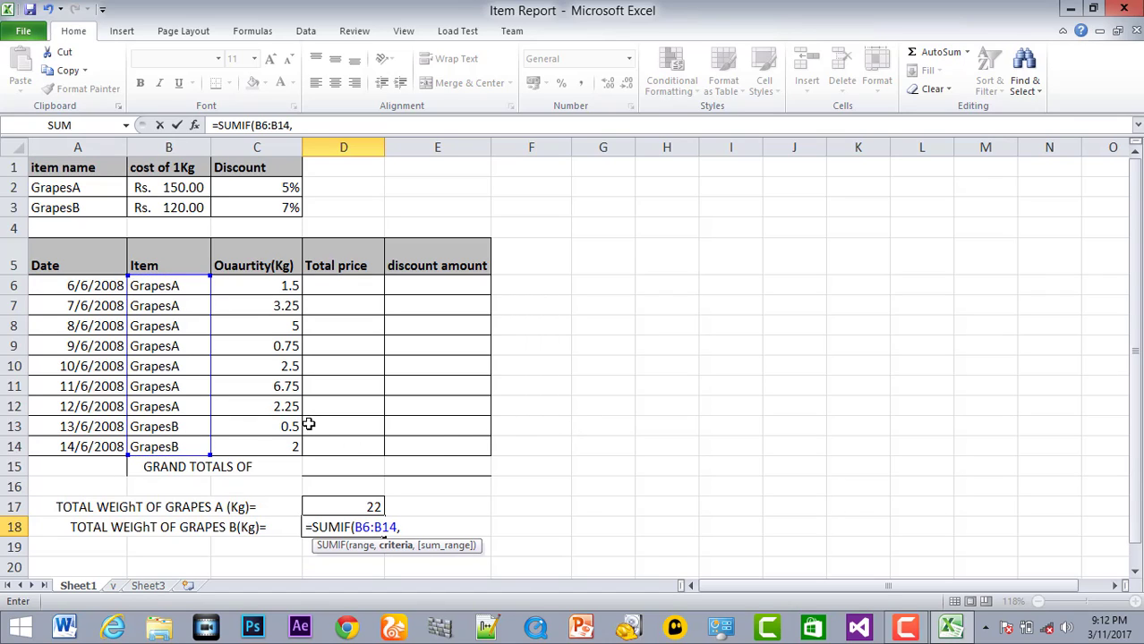
{"action": "left_click", "coordinate": [166, 427]}
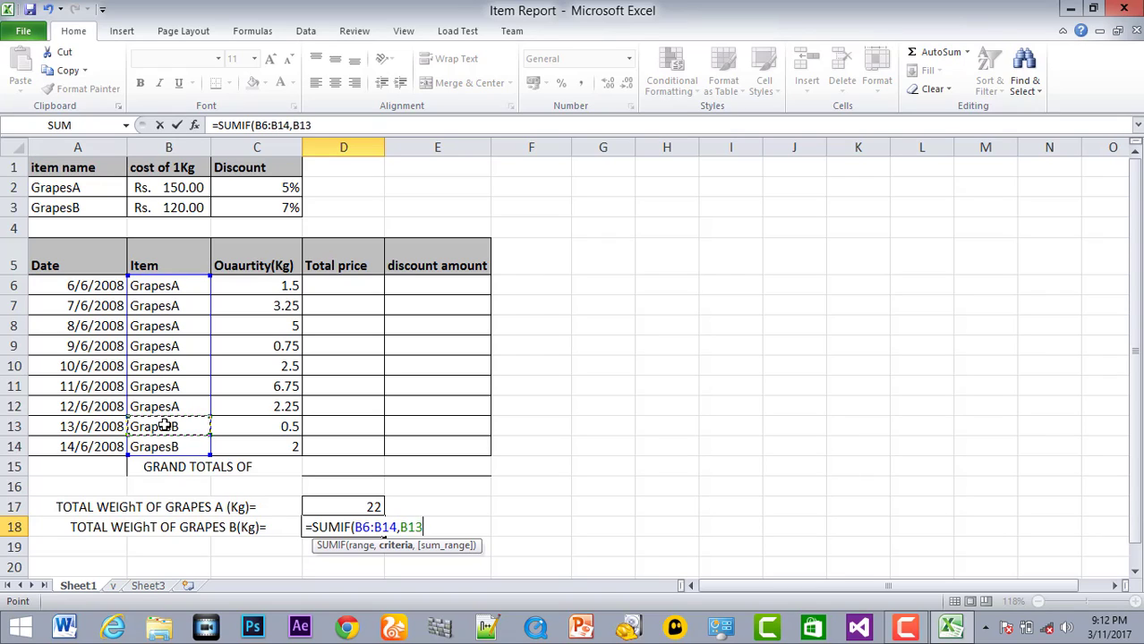
{"action": "type", "text": ","}
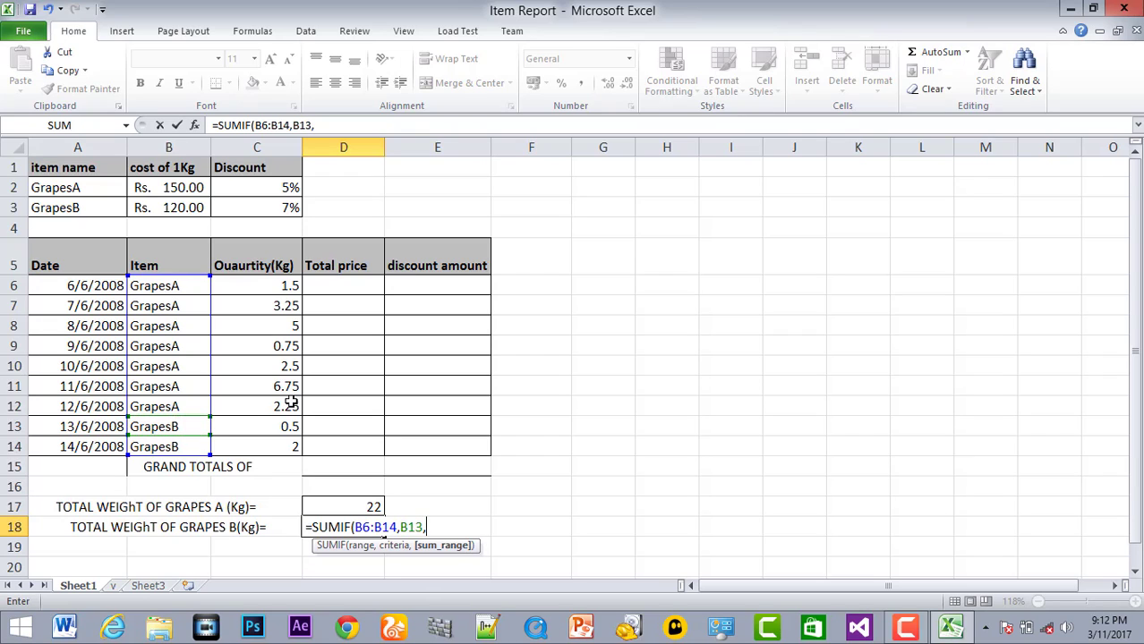
{"action": "left_click", "coordinate": [259, 284]}
{"action": "left_click_drag", "start_coordinate": [259, 284], "coordinate": [251, 443]}
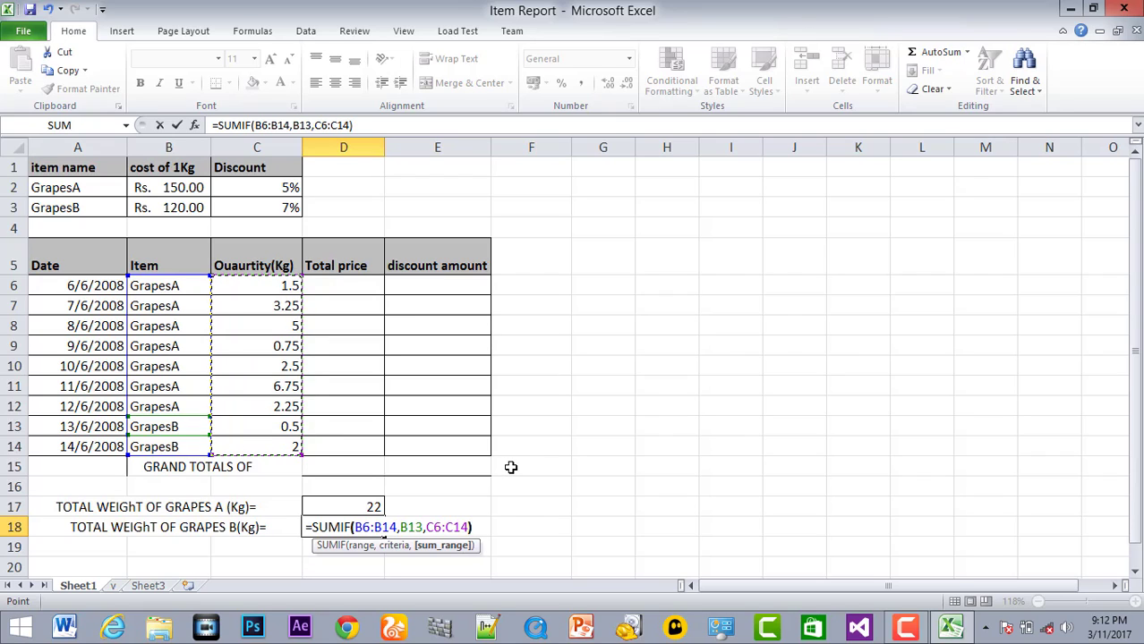
{"action": "type", "text": ")"}
{"action": "key", "text": "Return"}
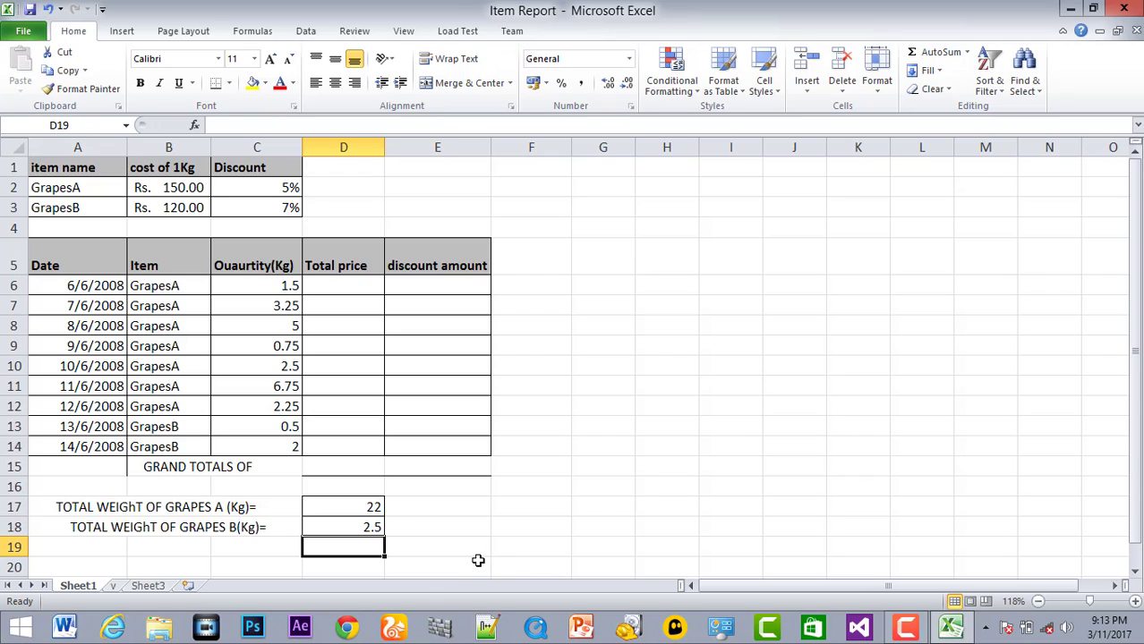
- Select the GrapesB quantities in C13:C14 to check their sum against the computed Grapes B weight
{"action": "left_click", "coordinate": [254, 446]}
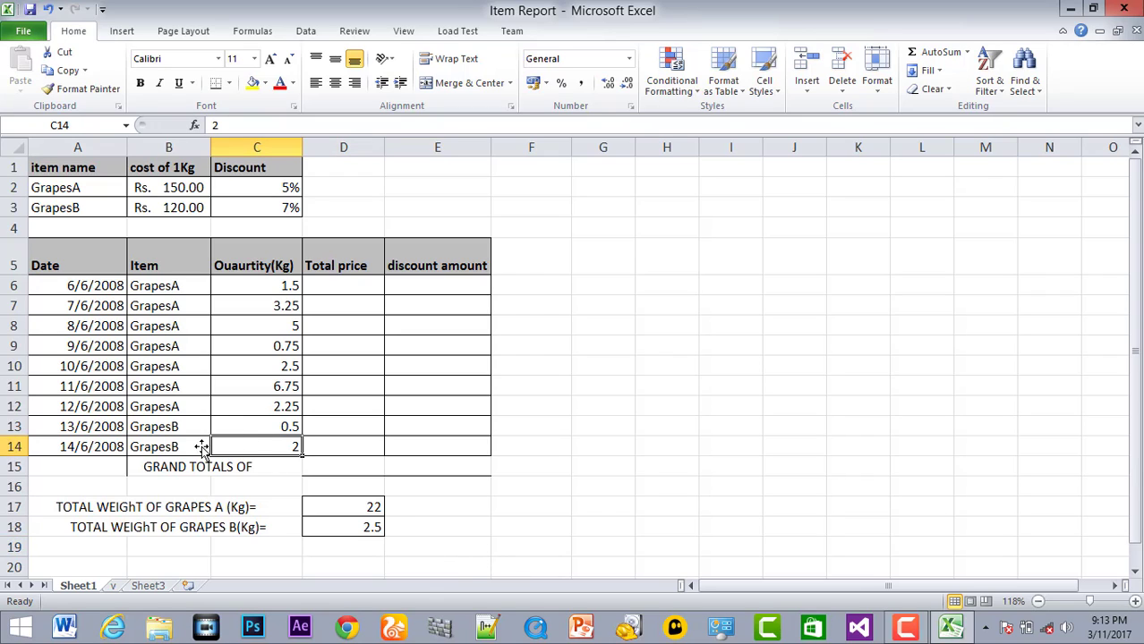
{"action": "left_click", "coordinate": [254, 427]}
{"action": "left_click_drag", "start_coordinate": [258, 436], "coordinate": [291, 447]}
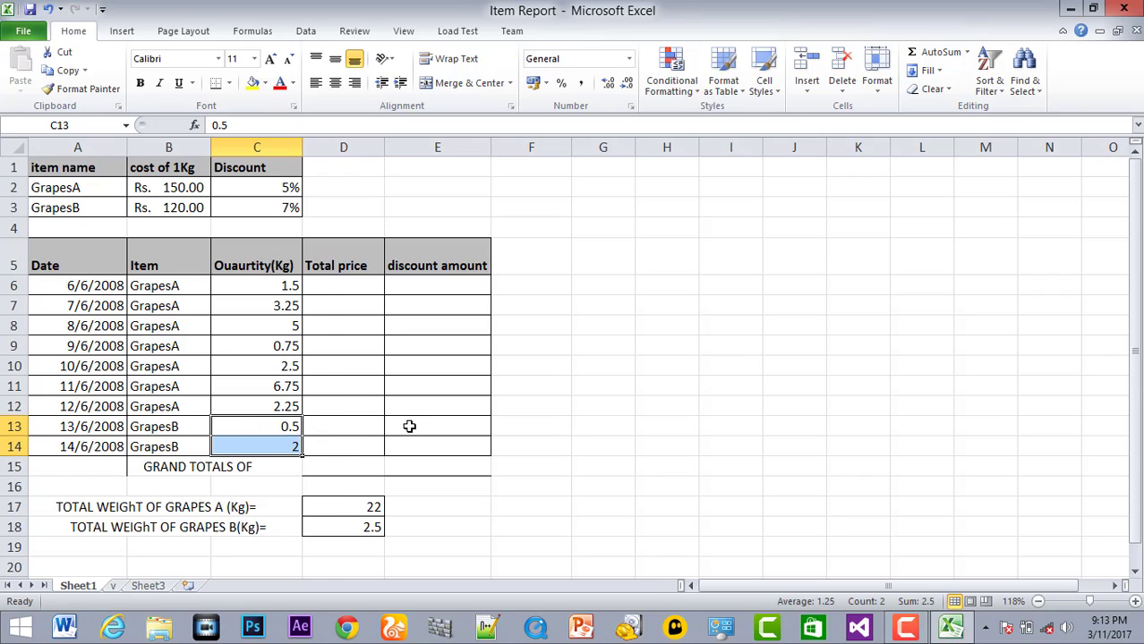
- Enter the note "sumif" in E17 beside the Grapes A total weight
{"action": "left_click", "coordinate": [425, 506]}
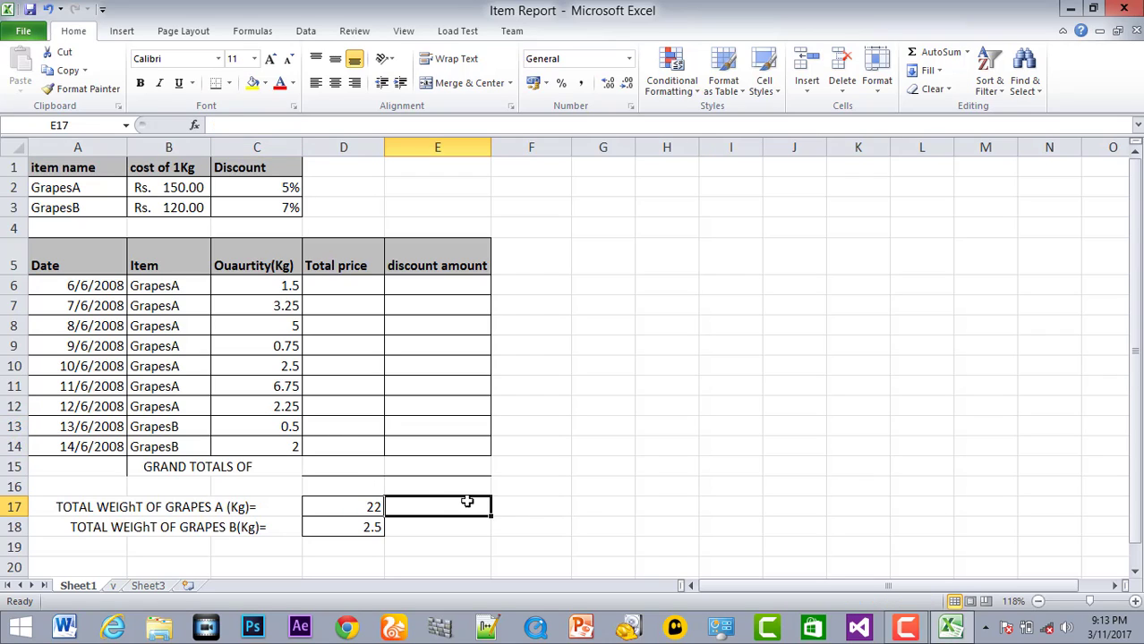
{"action": "type", "text": "su"}
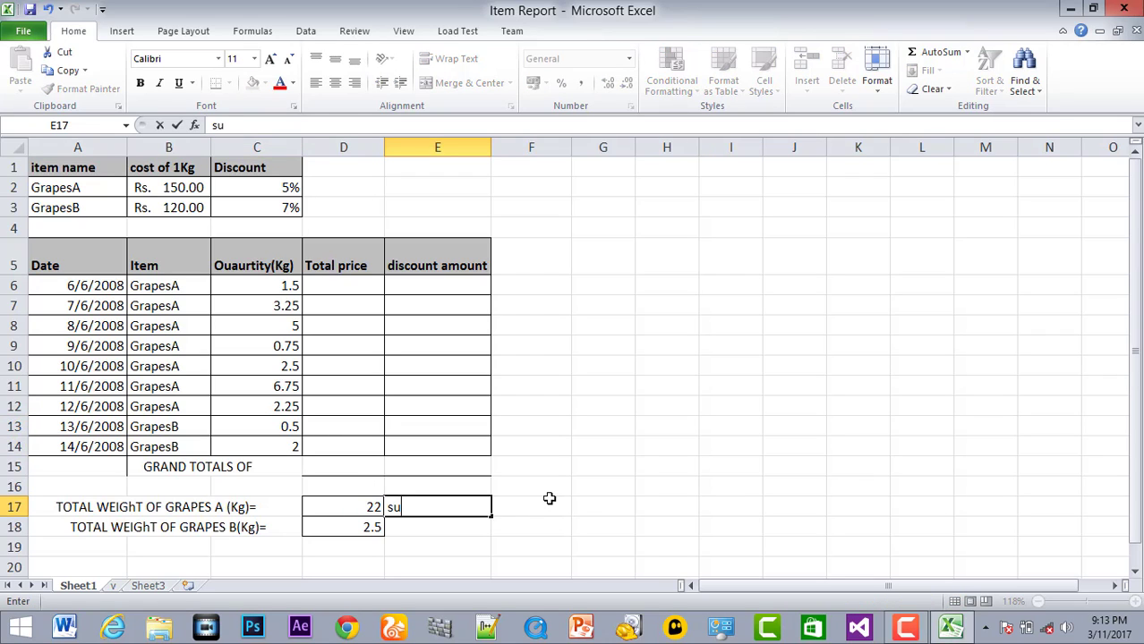
{"action": "type", "text": "mif"}
{"action": "left_click", "coordinate": [524, 428]}
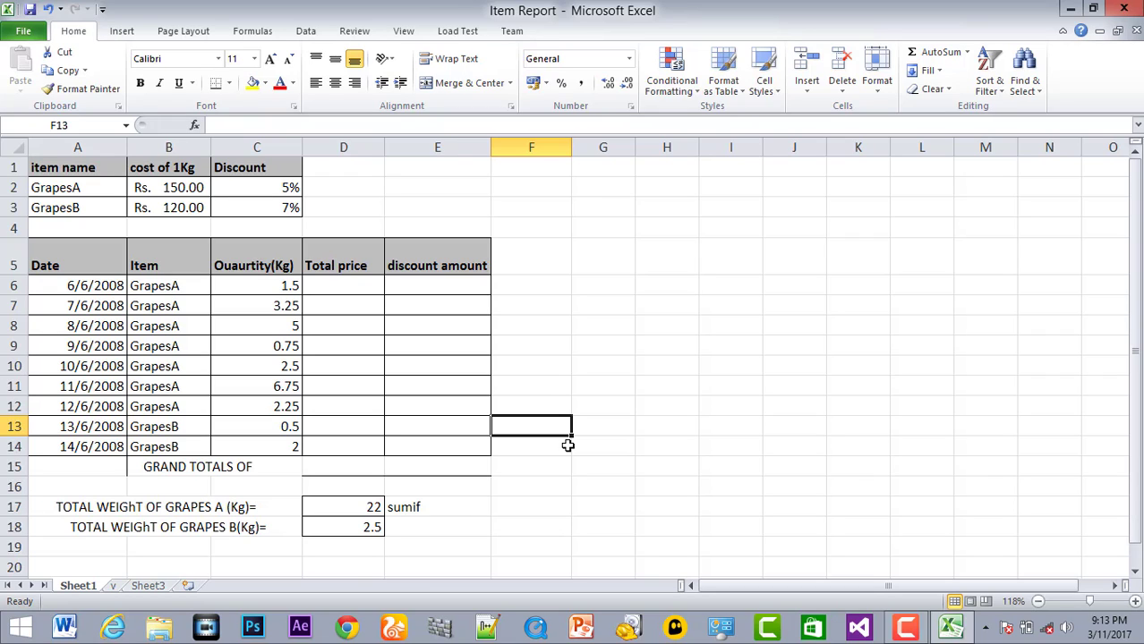
{"action": "left_click", "coordinate": [585, 320]}
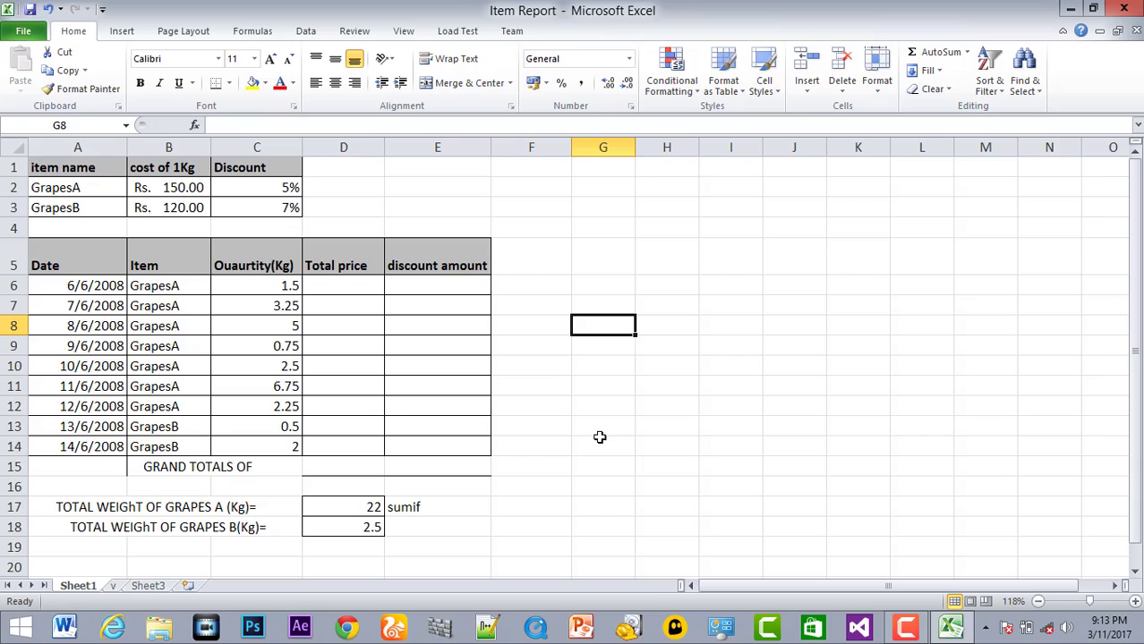
{"action": "right_click", "coordinate": [552, 206]}
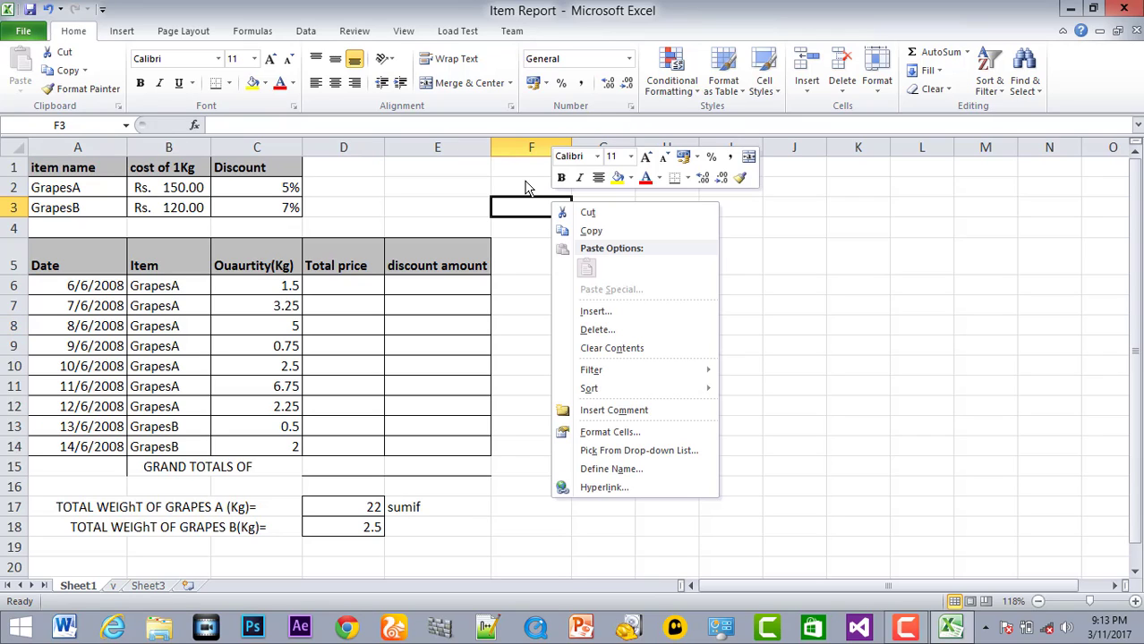
{"action": "left_click", "coordinate": [526, 186]}
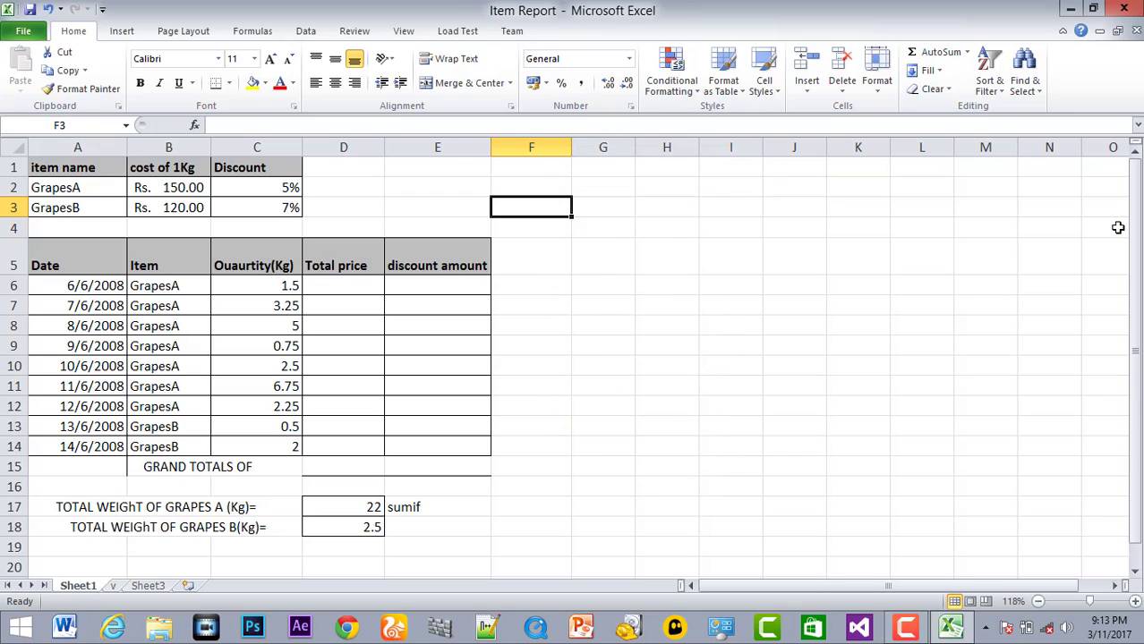
{"action": "right_click", "coordinate": [602, 323]}
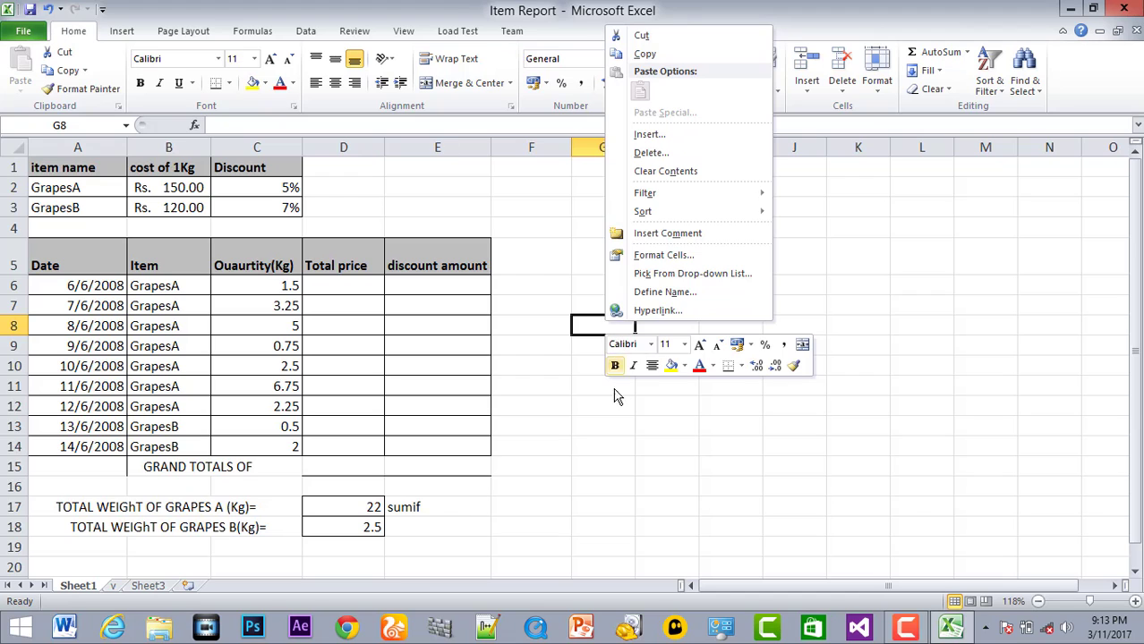
{"action": "key", "text": "Escape"}
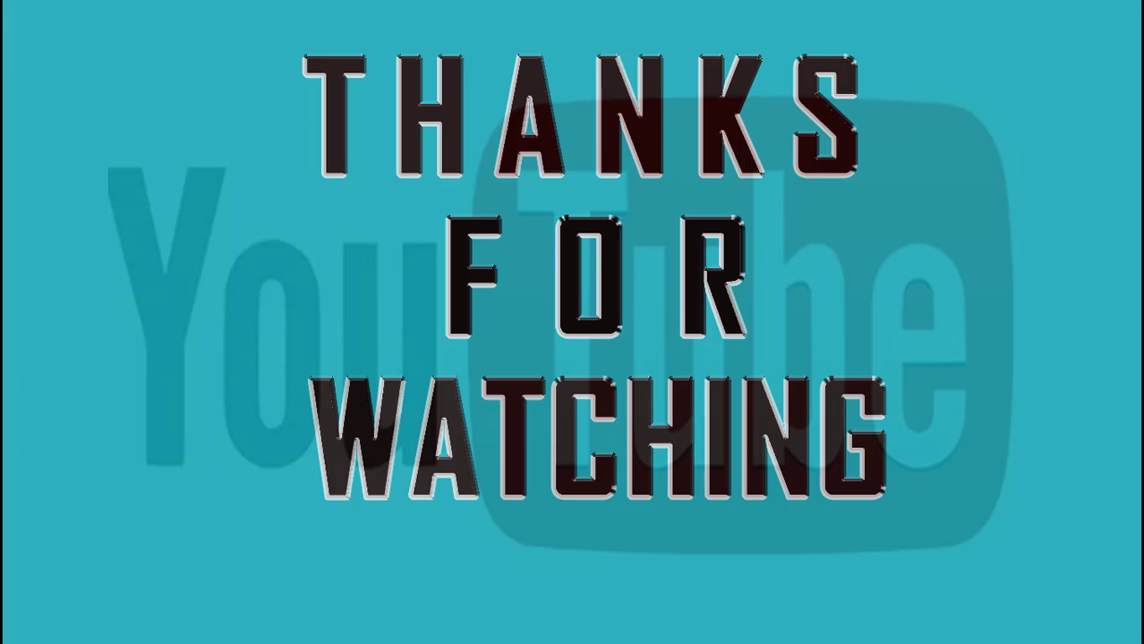